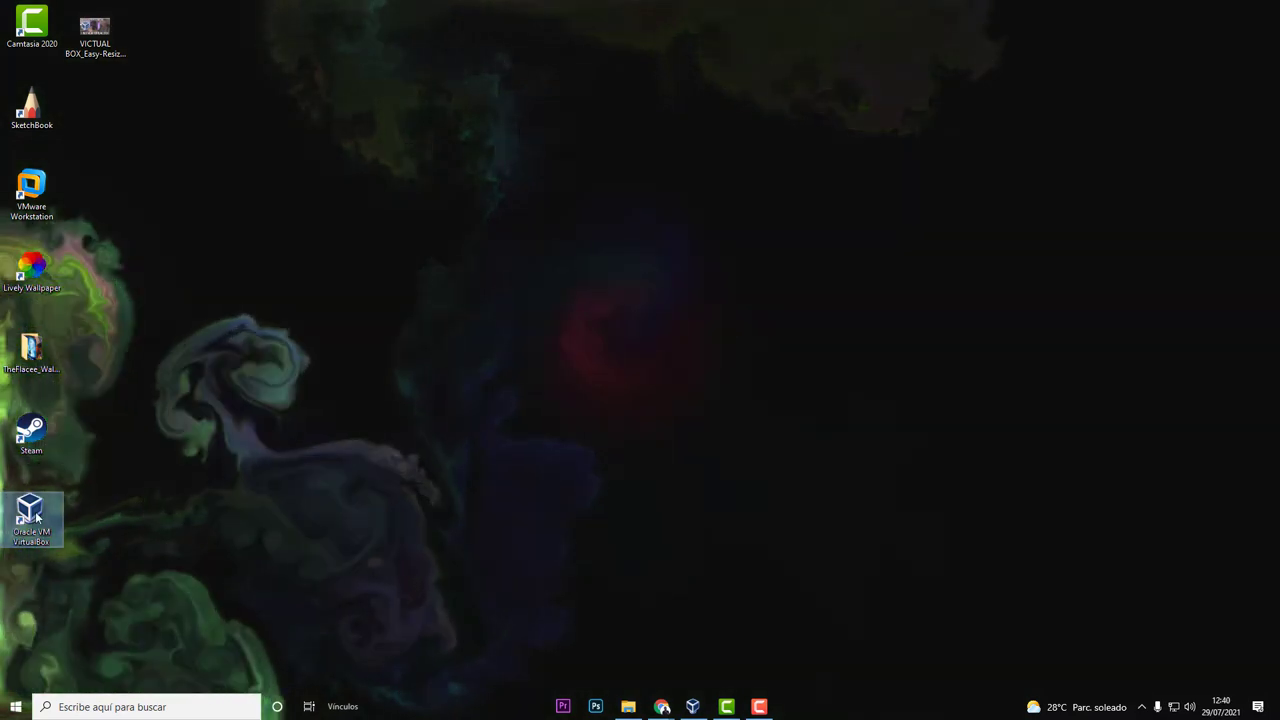
drag(31, 515, 707, 311)
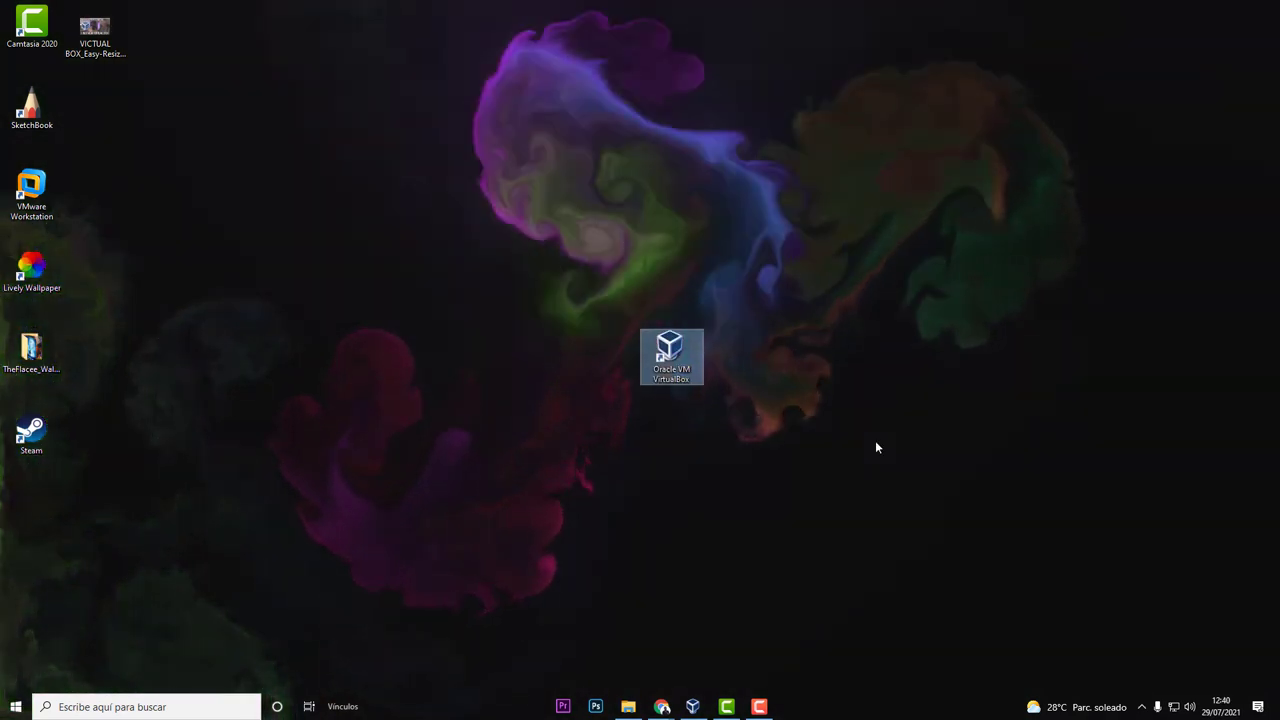
drag(872, 442, 864, 471)
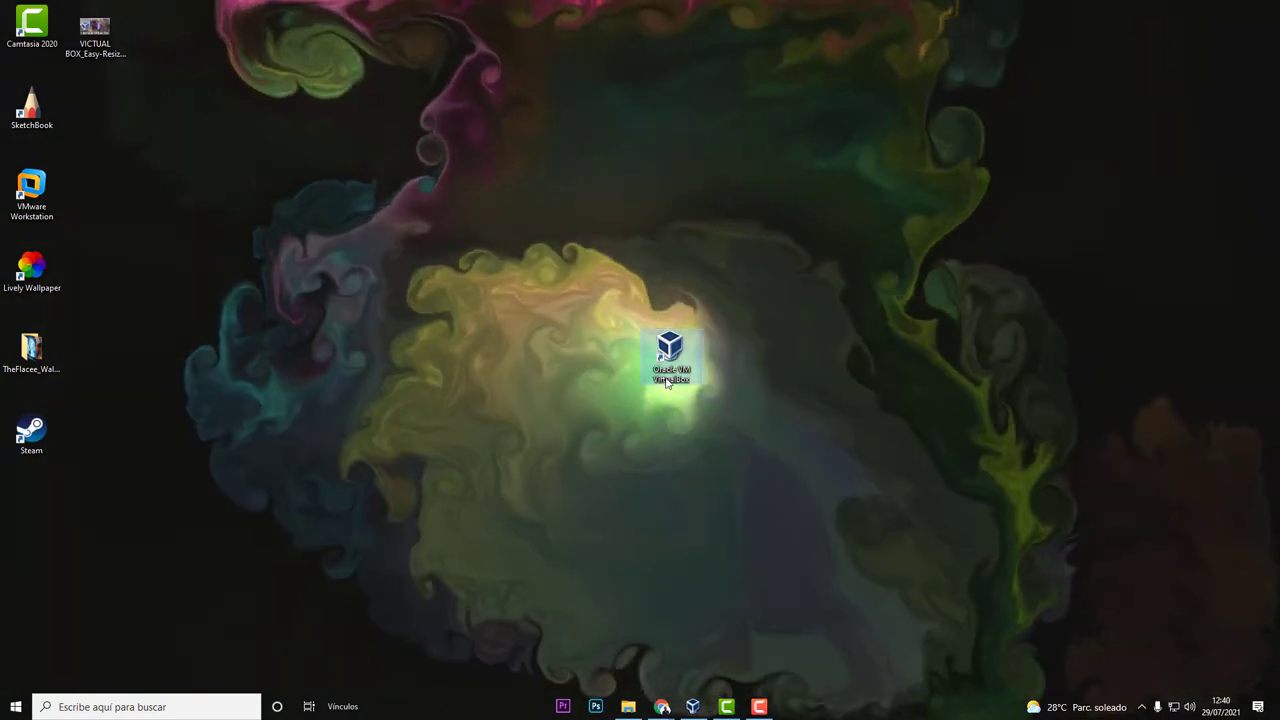
drag(667, 383, 28, 516)
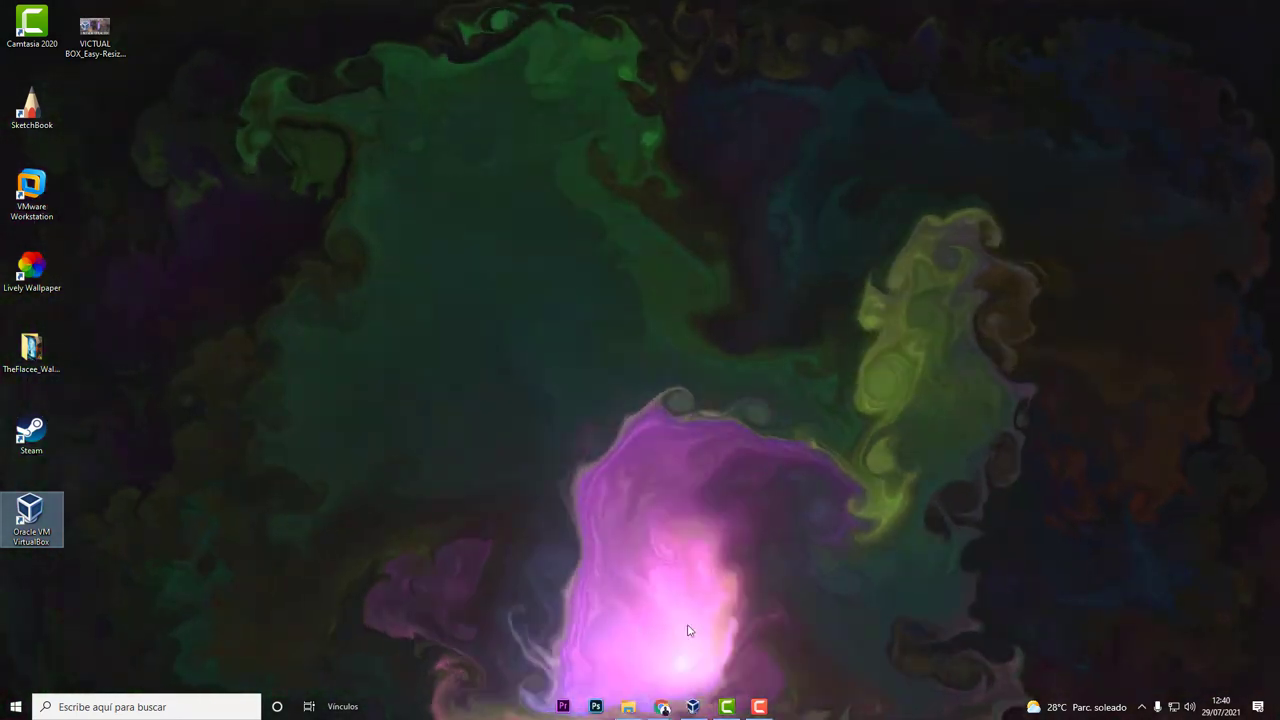
- Switch to Chrome to examine the recent uploads on the Tutoriales Varios YouTube channel, and return to the desktop
mouse_move(662, 707)
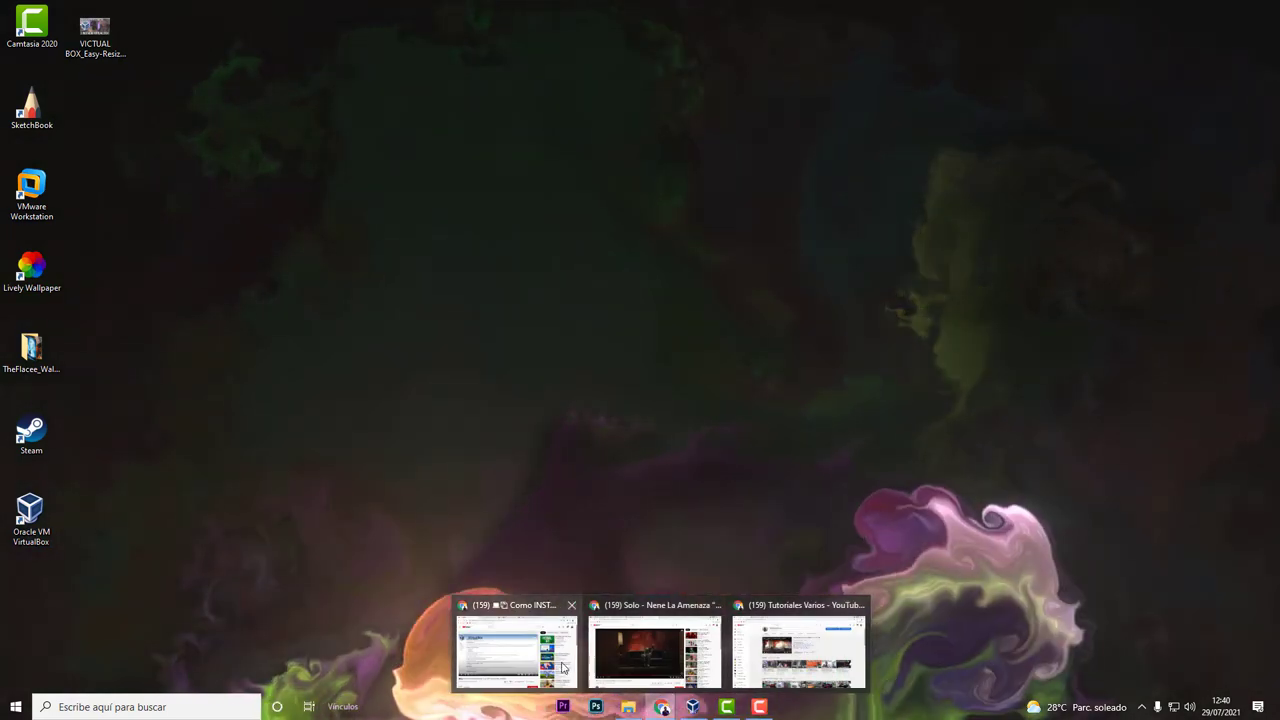
click(820, 660)
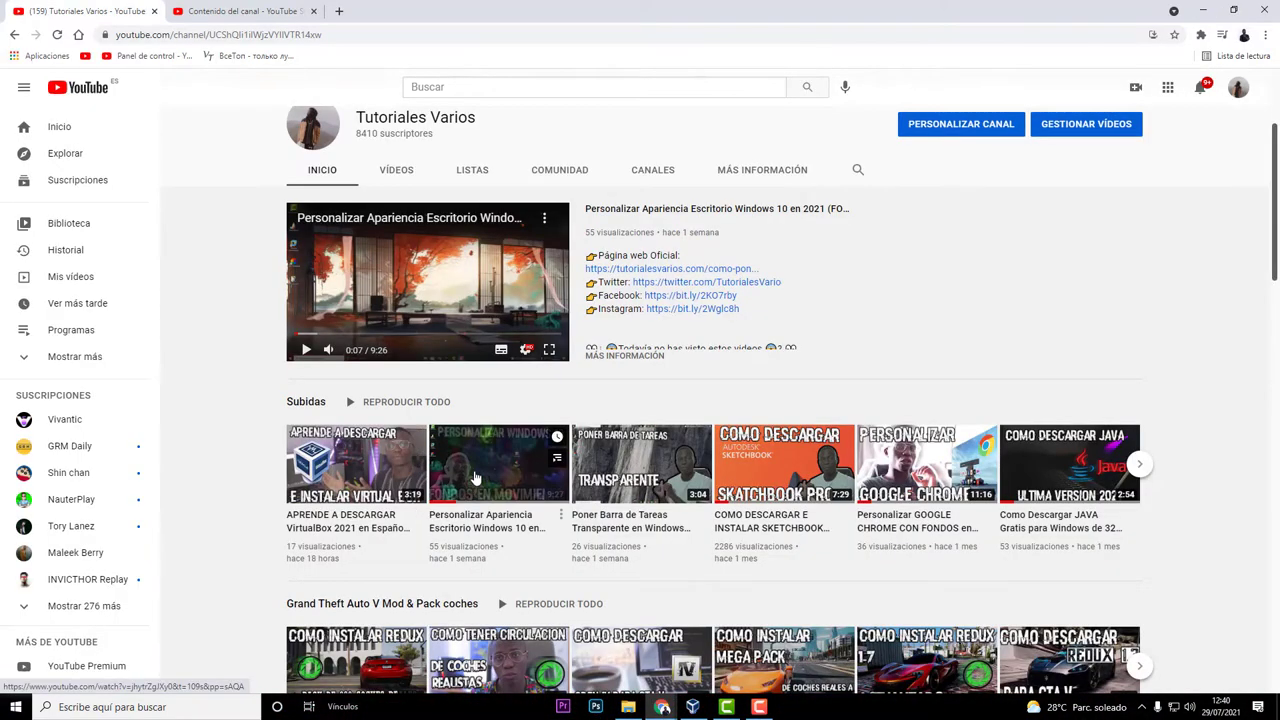
click(1205, 10)
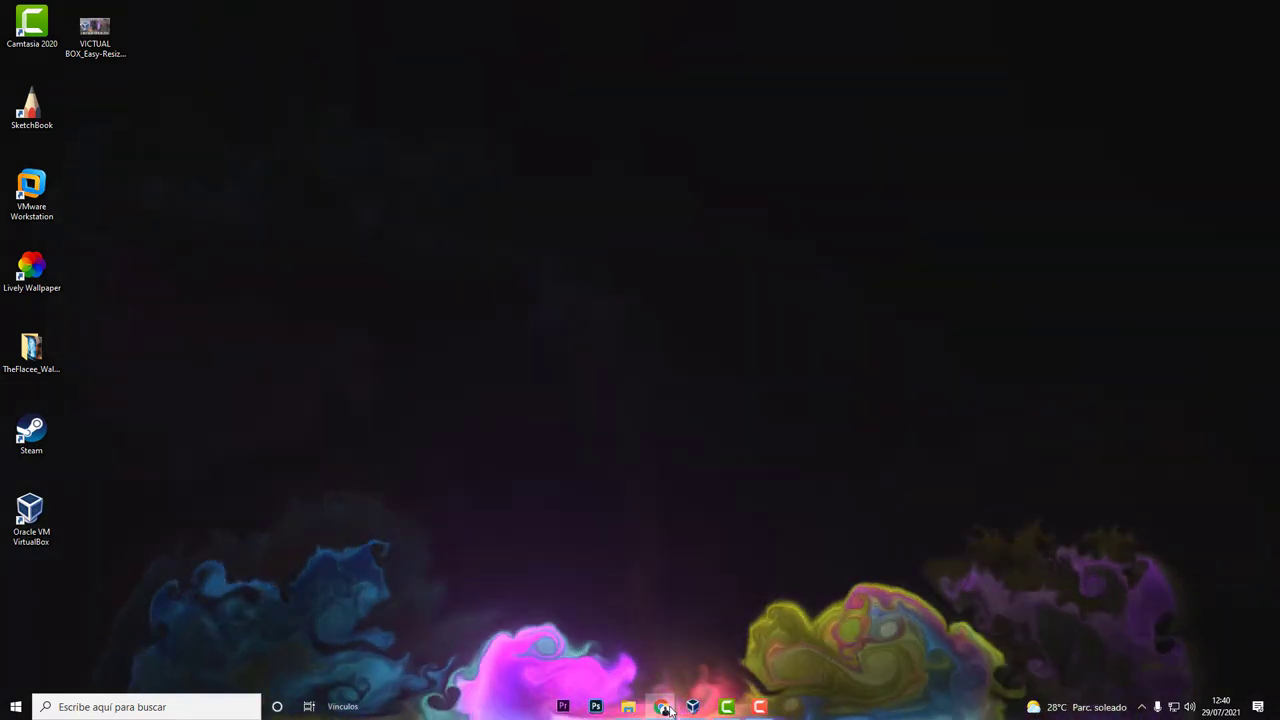
mouse_move(660, 709)
click(790, 650)
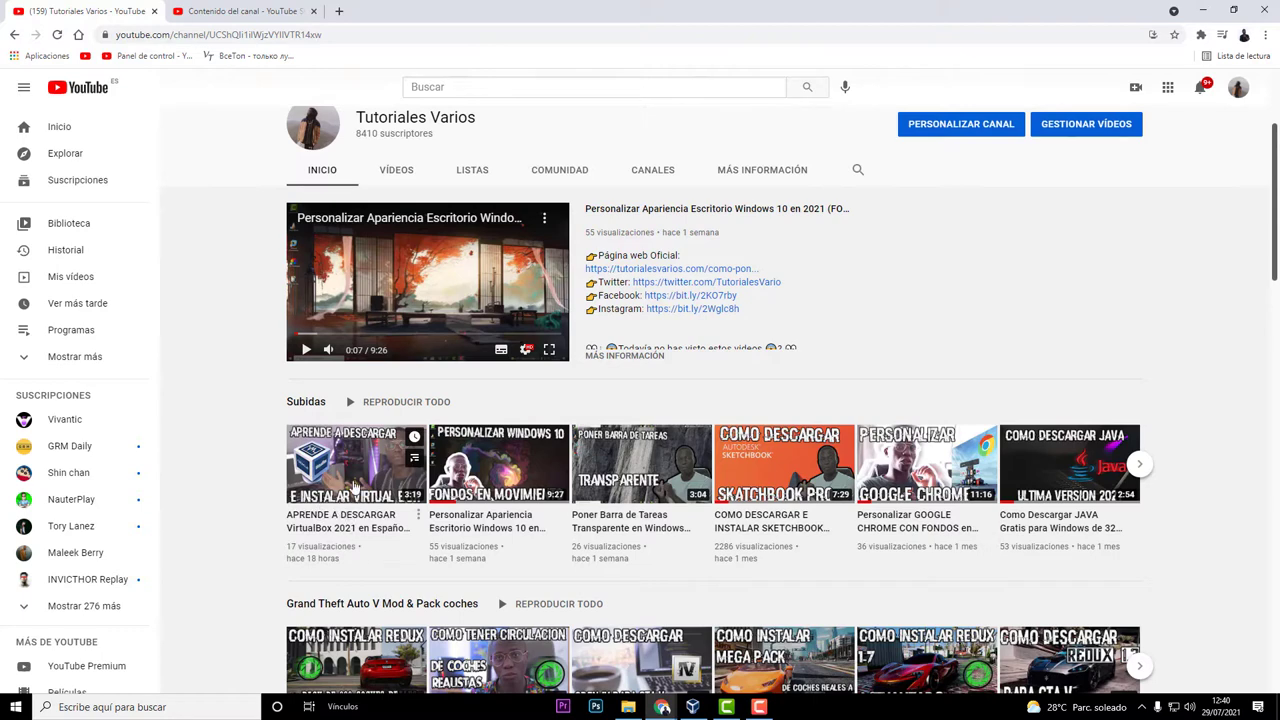
click(1205, 14)
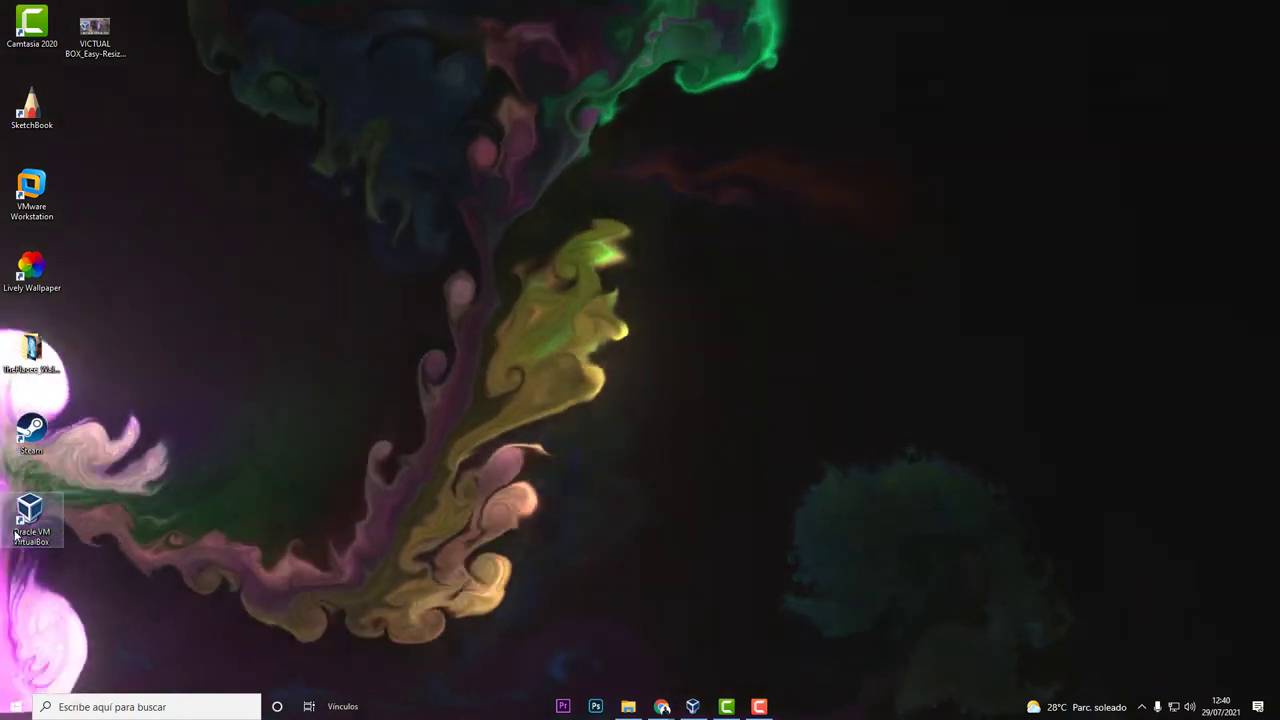
- Launch Oracle VM VirtualBox from its shortcut, moved to the middle of the desktop, and start a new virtual machine named Windows 11
drag(30, 515, 606, 355)
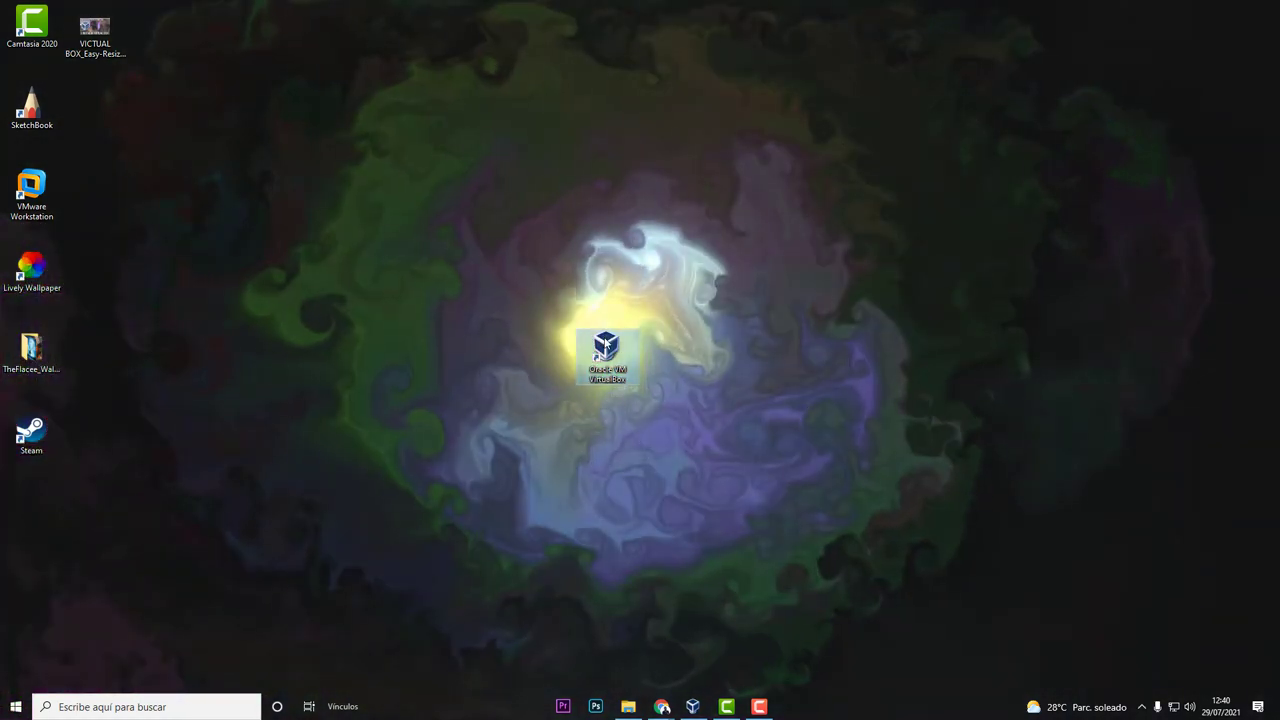
double_click(606, 350)
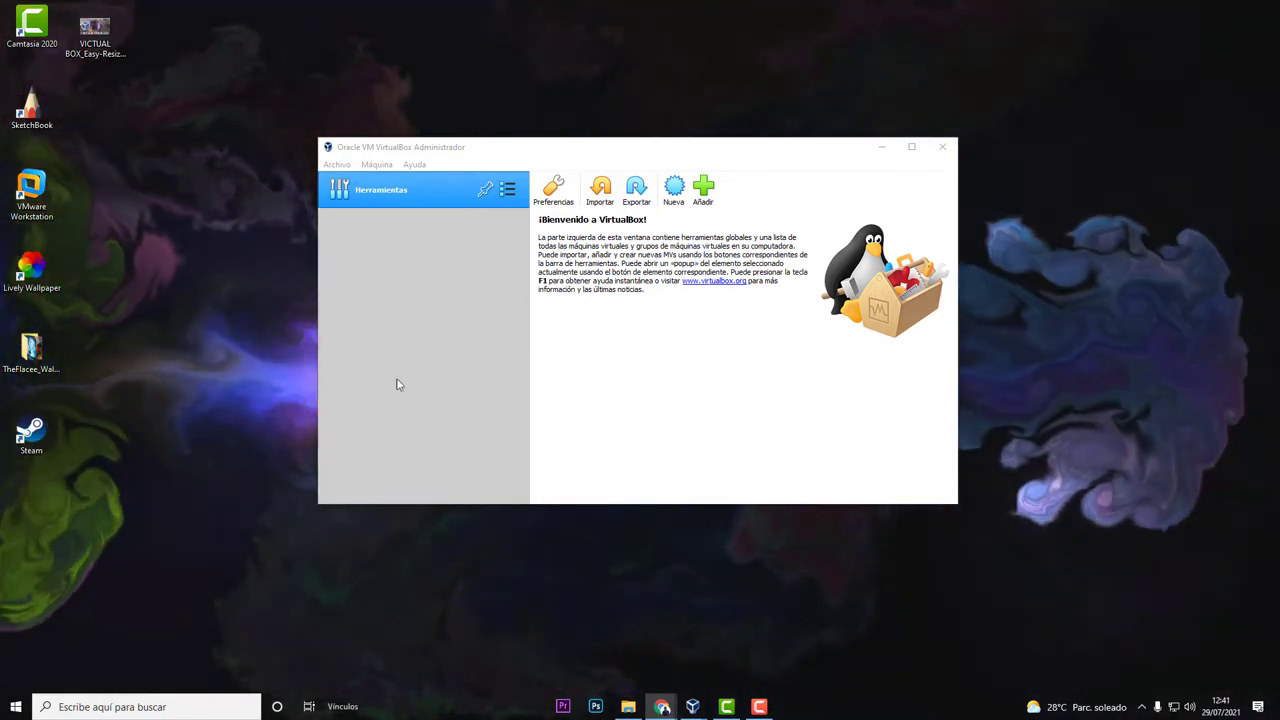
click(675, 192)
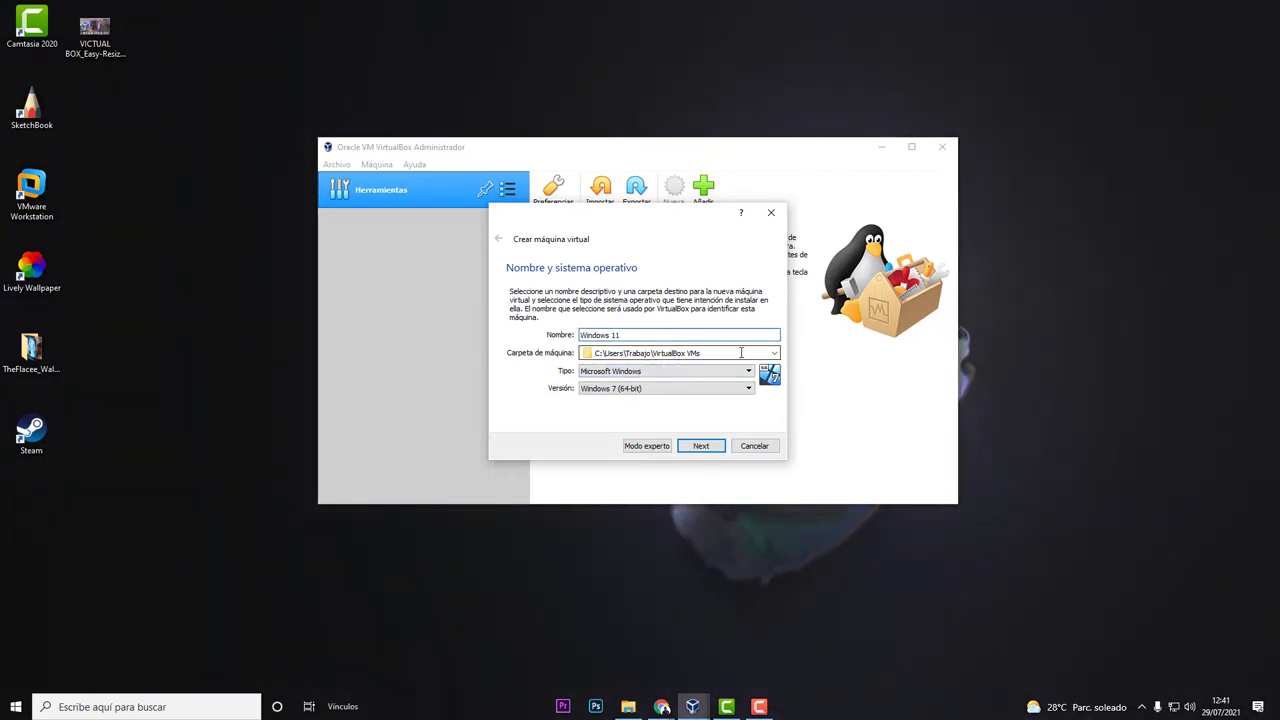
- Set the new virtual machine's folder to F:\windows 10 on the Datos 4 (F:) drive
click(775, 356)
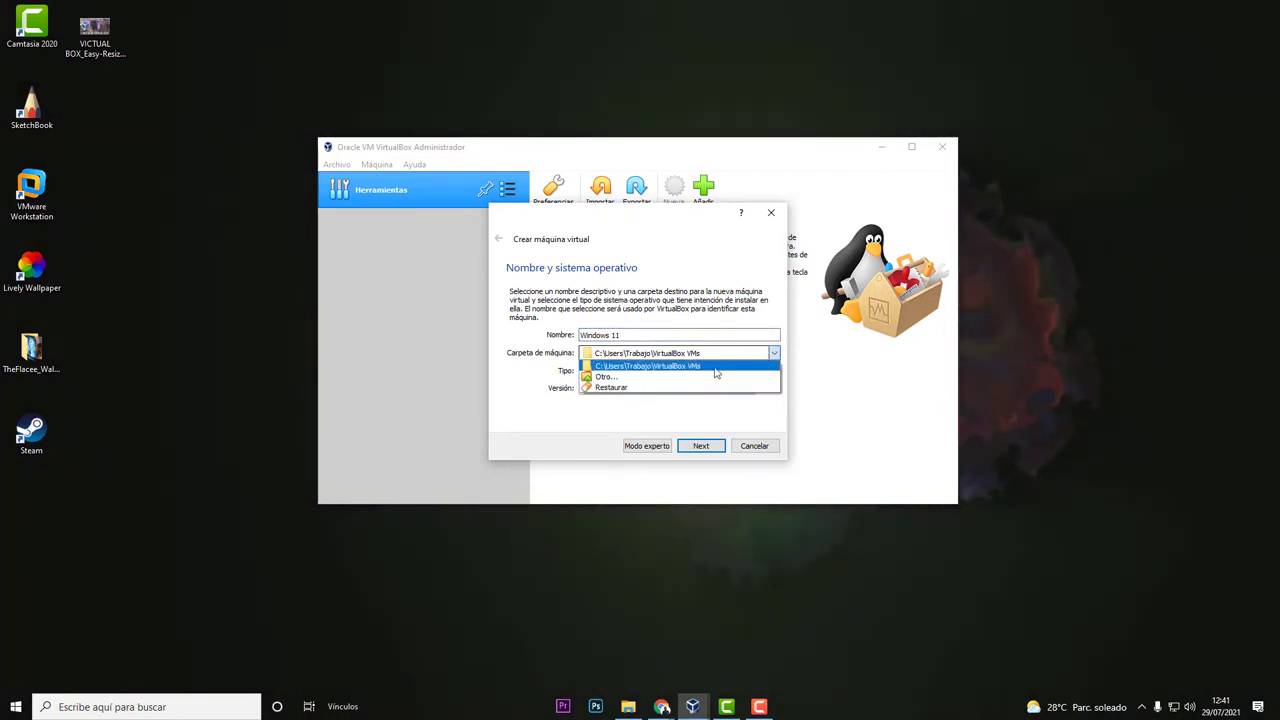
click(641, 368)
scroll(545, 480, down, 10)
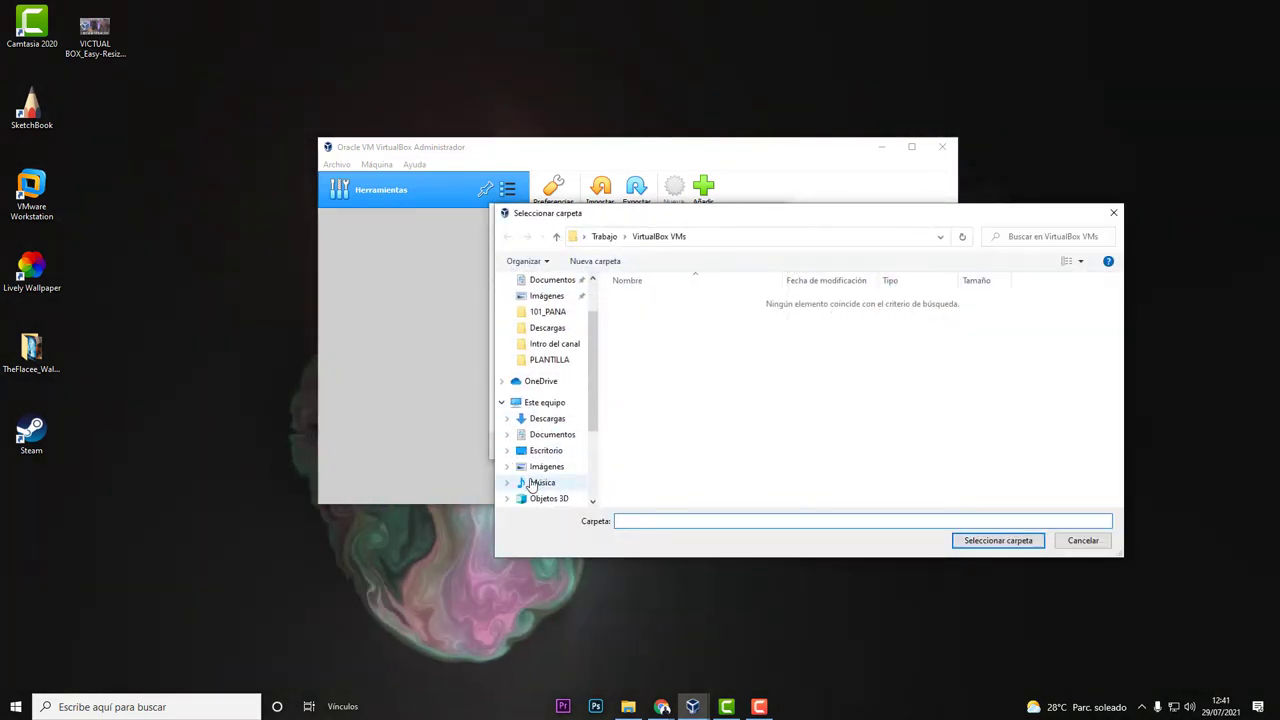
scroll(525, 310, up, 5)
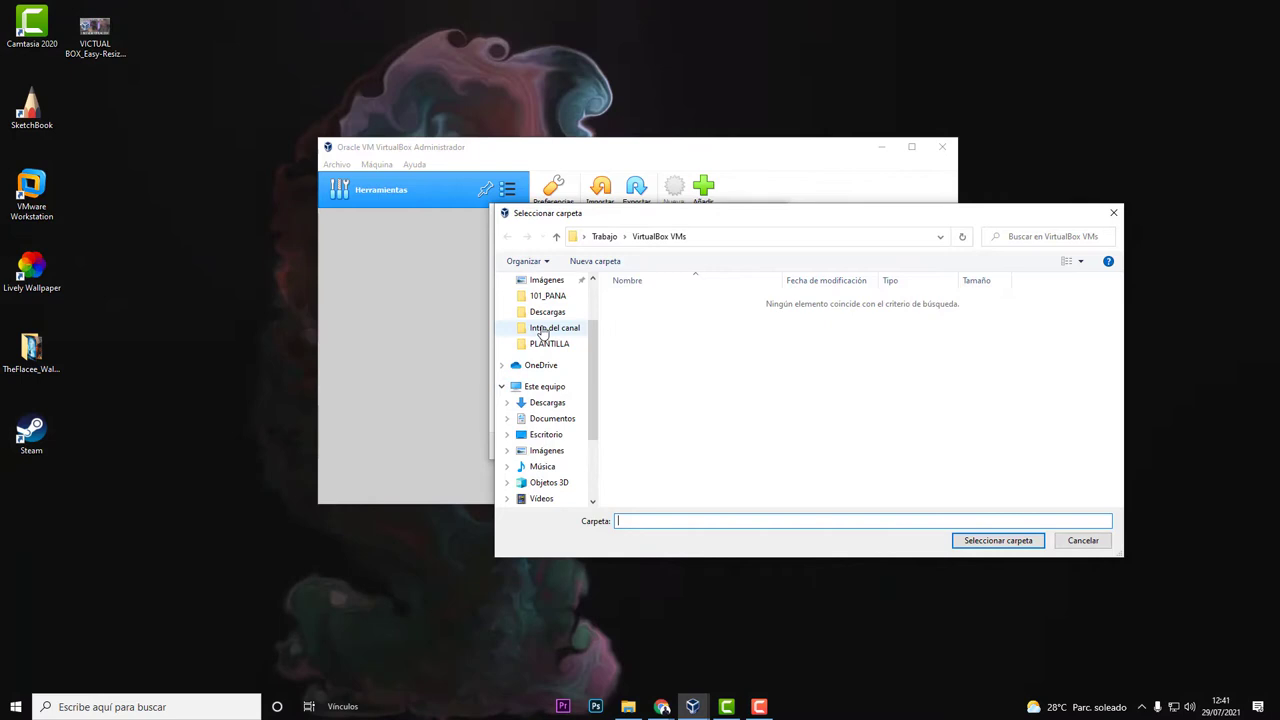
click(544, 386)
double_click(715, 479)
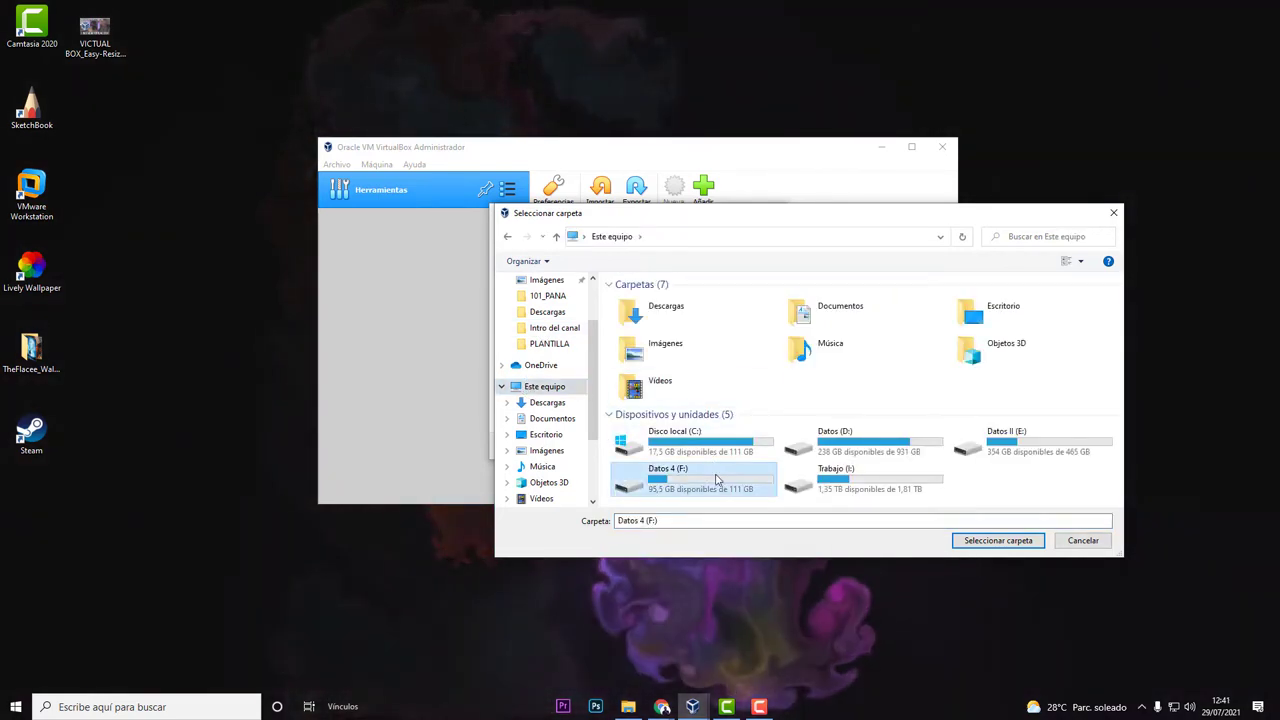
double_click(690, 362)
click(965, 540)
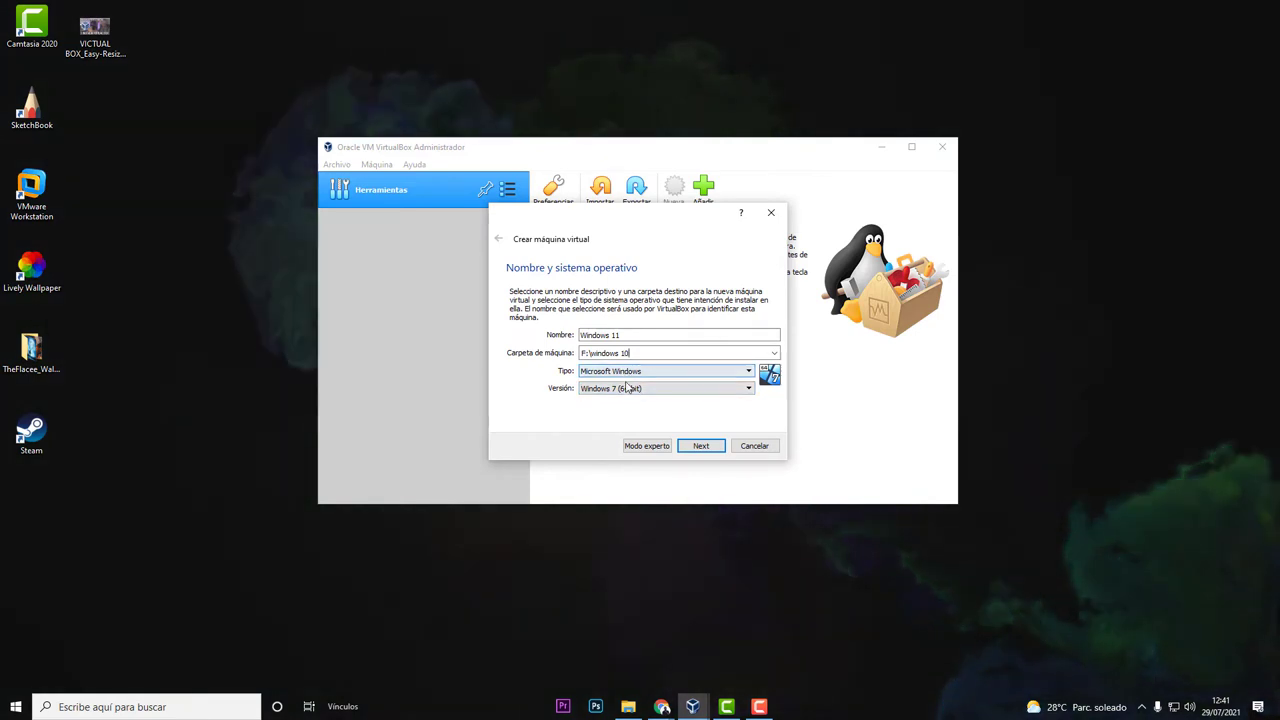
- Set the new virtual machine's operating system version to Other Windows (64-bit)
scroll(628, 430, down, 6)
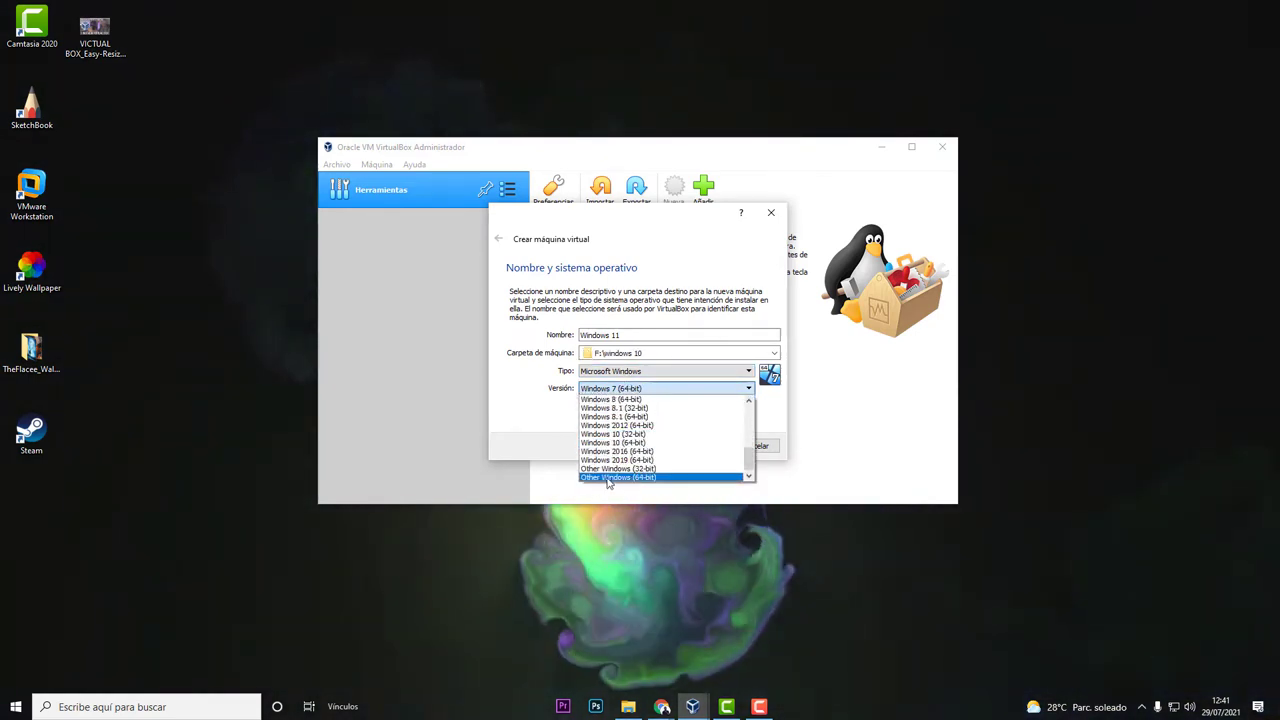
click(648, 478)
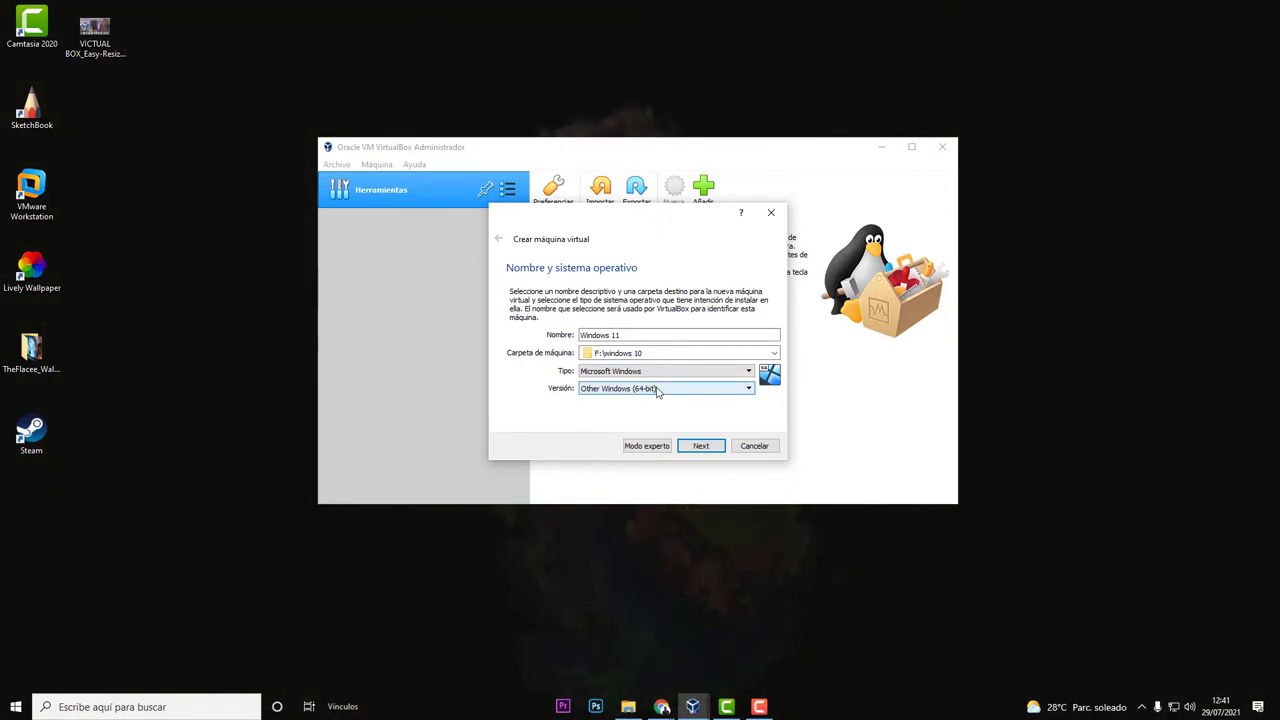
click(651, 477)
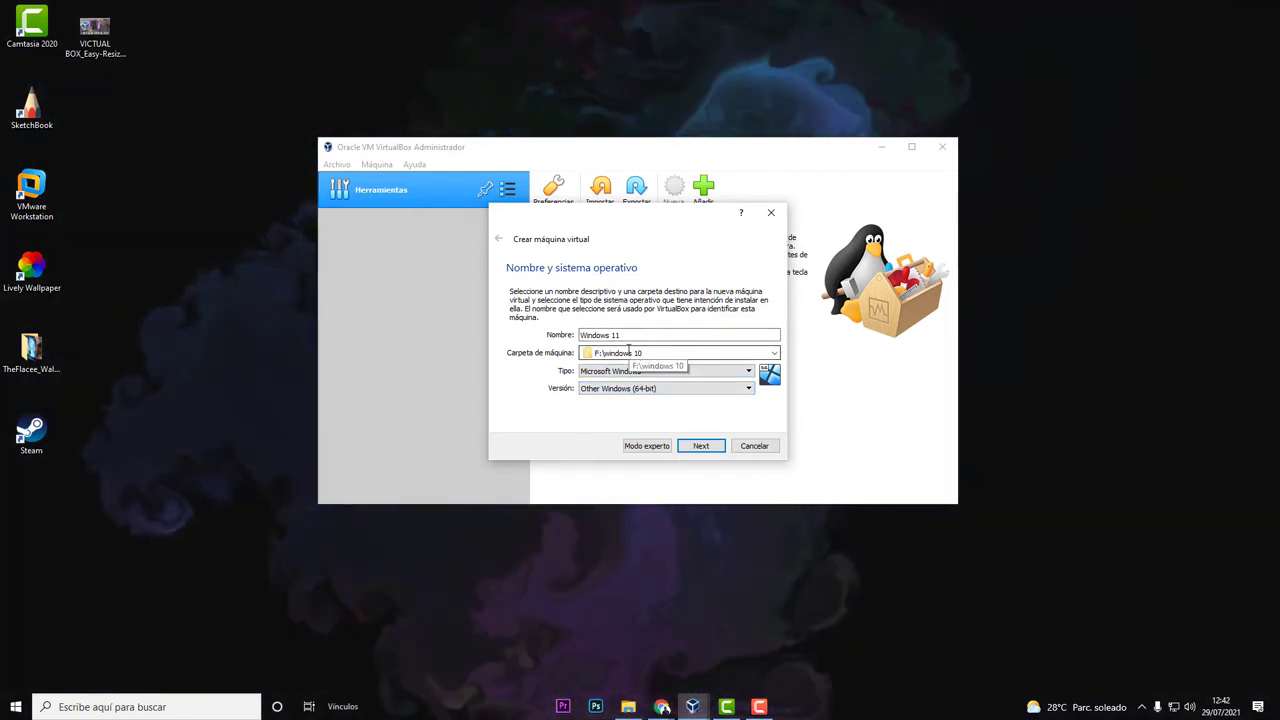
click(638, 396)
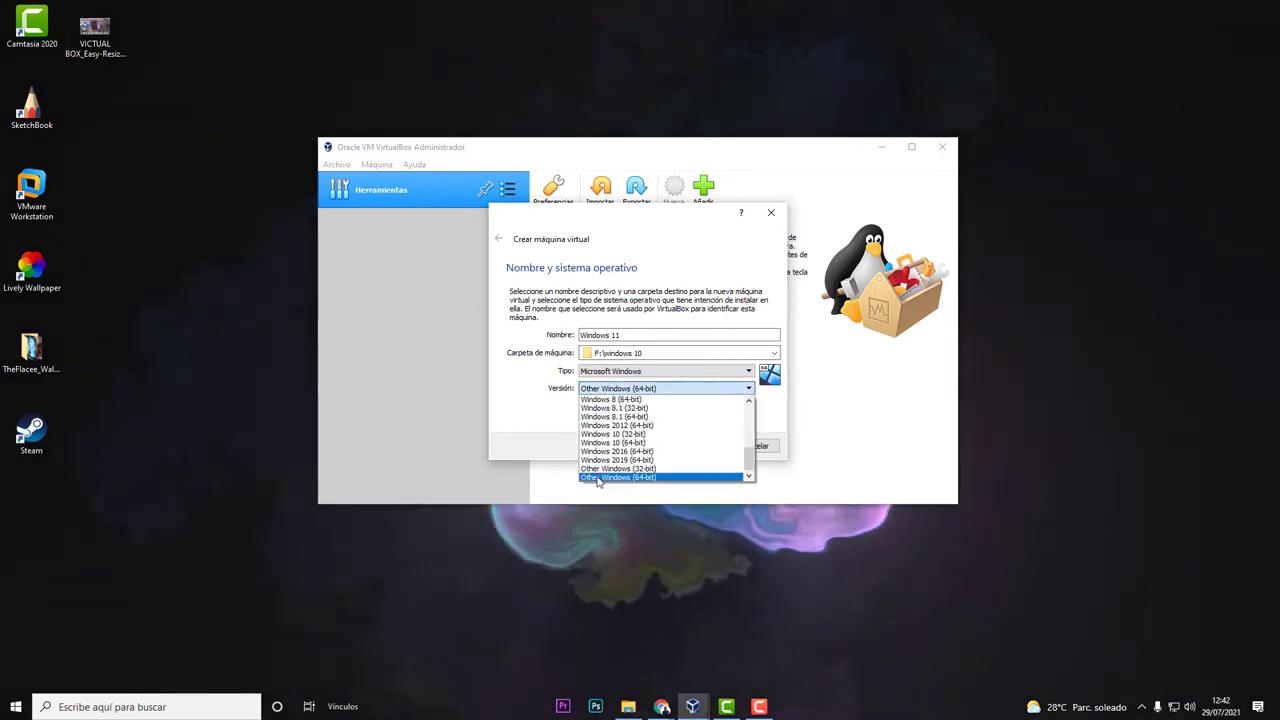
click(619, 476)
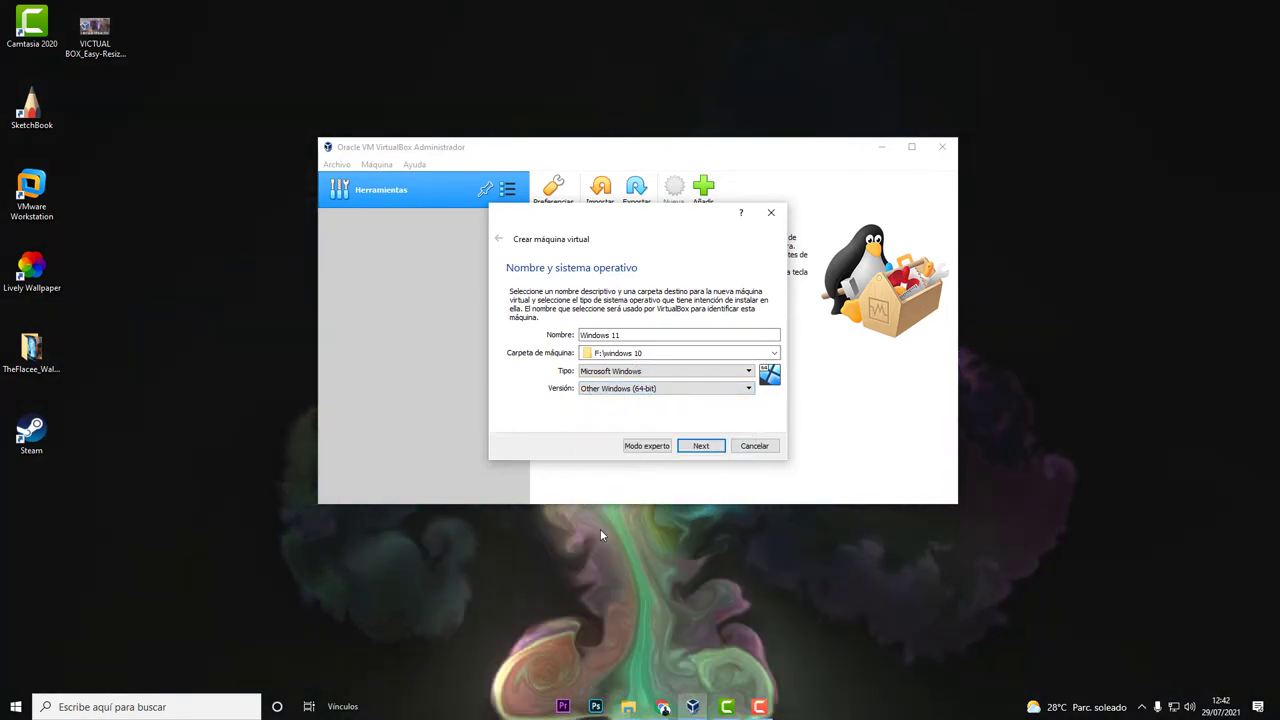
- Switch to File Explorer and check this computer's system properties for its system type, and return to the virtual machine wizard
right_click(622, 708)
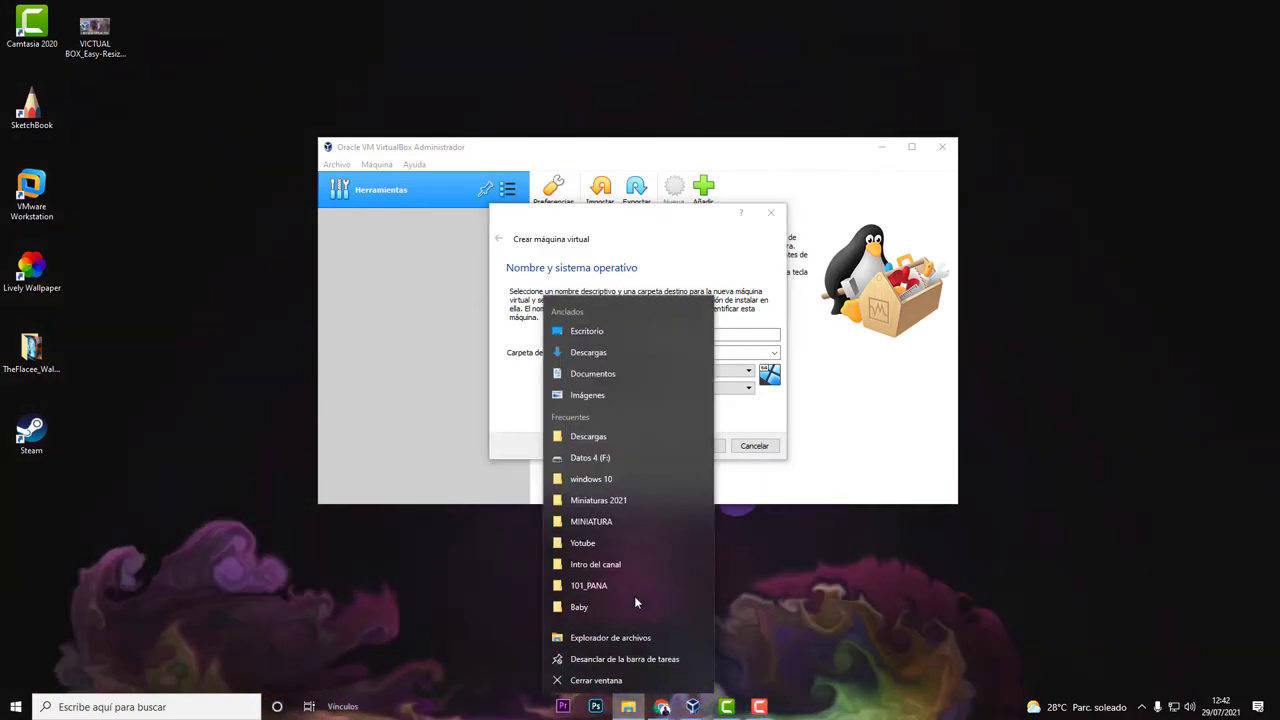
click(610, 638)
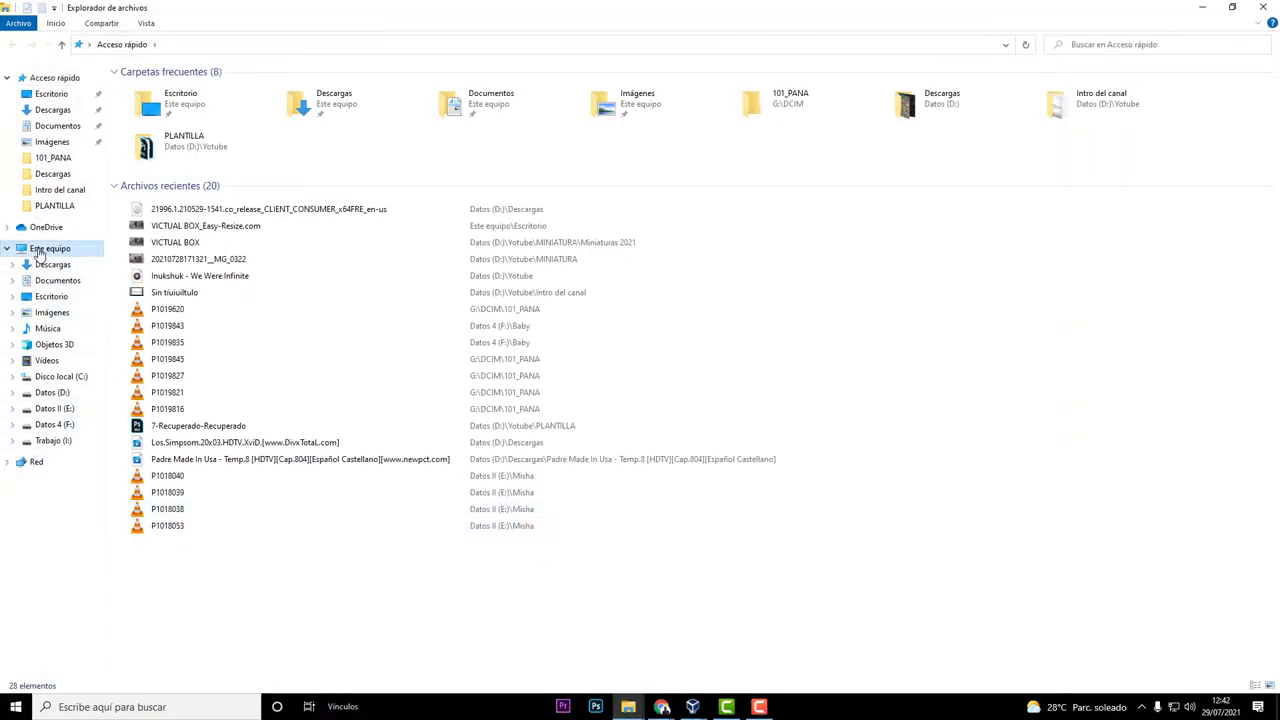
click(38, 250)
right_click(448, 475)
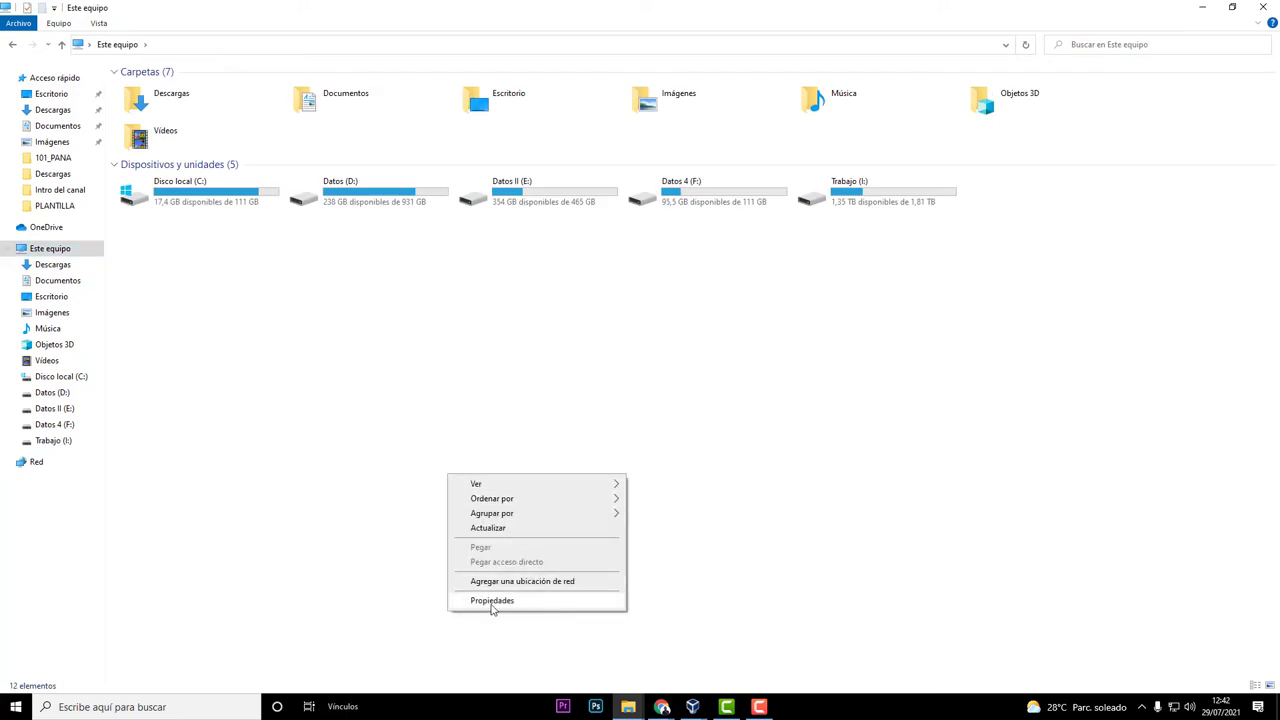
click(492, 603)
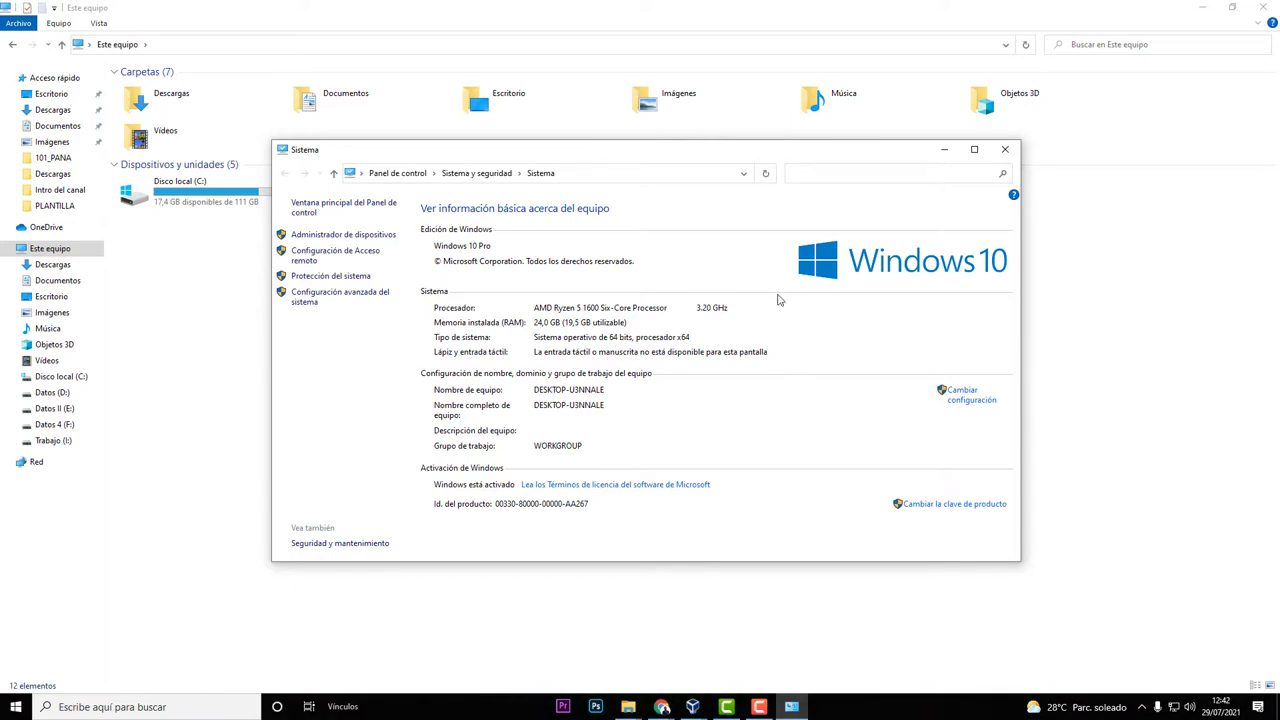
click(1004, 152)
click(1201, 14)
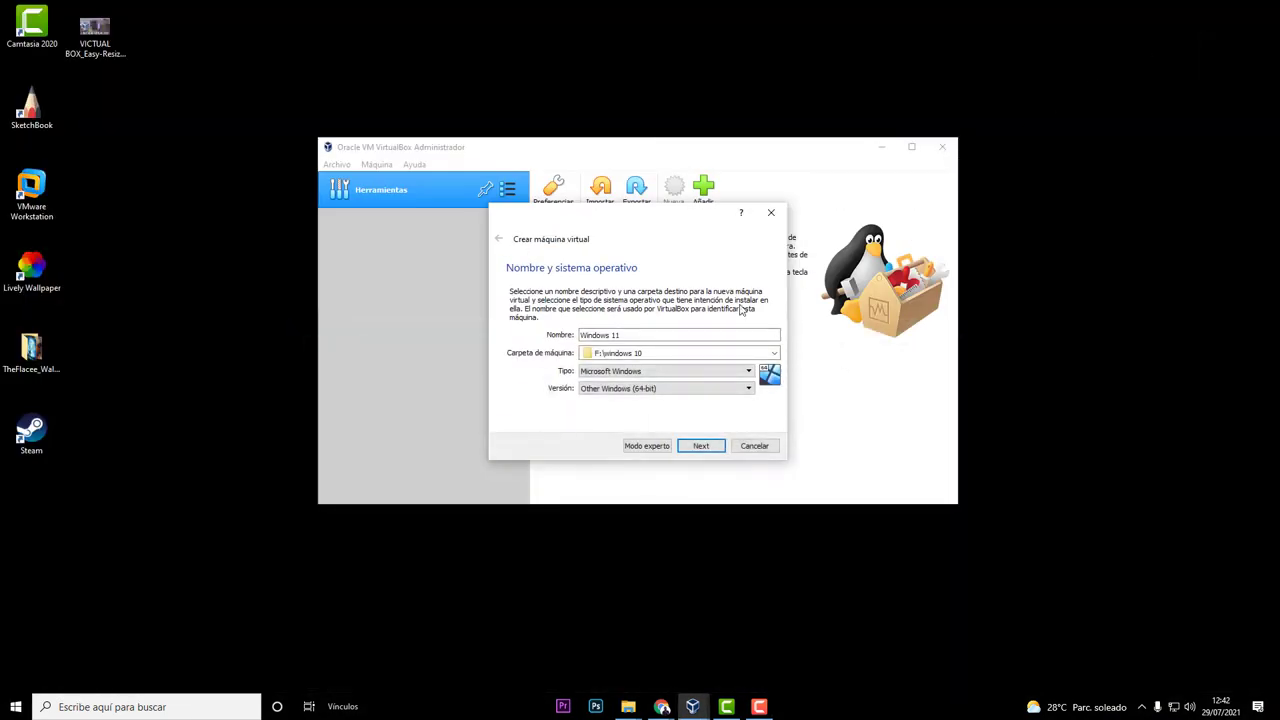
- Reselect Other Windows (64-bit) as the version and continue to the memory size settings
click(640, 388)
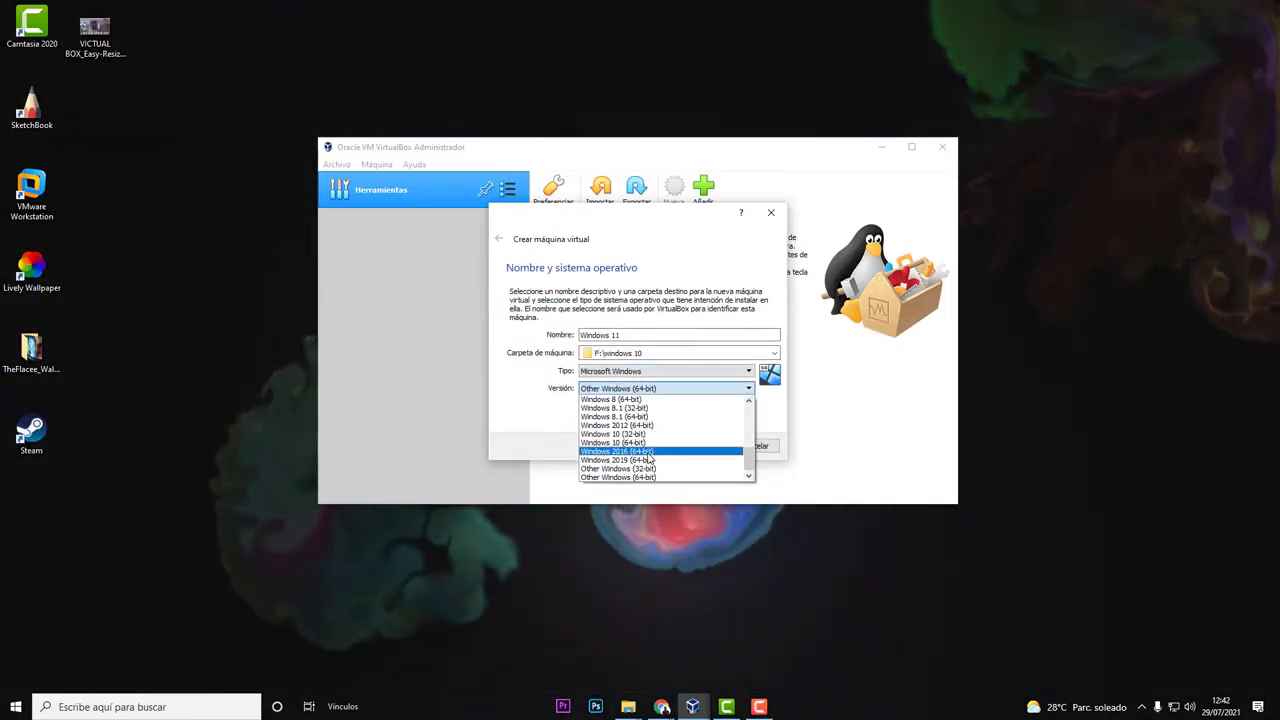
click(618, 477)
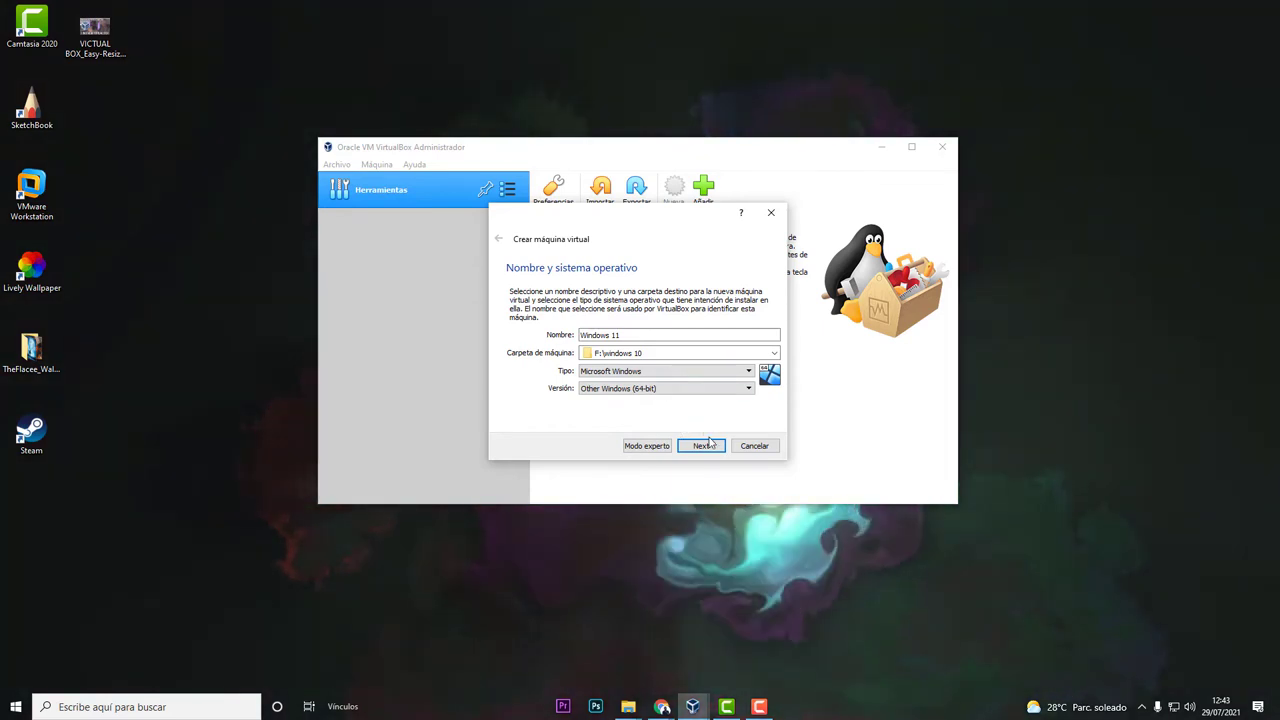
click(702, 446)
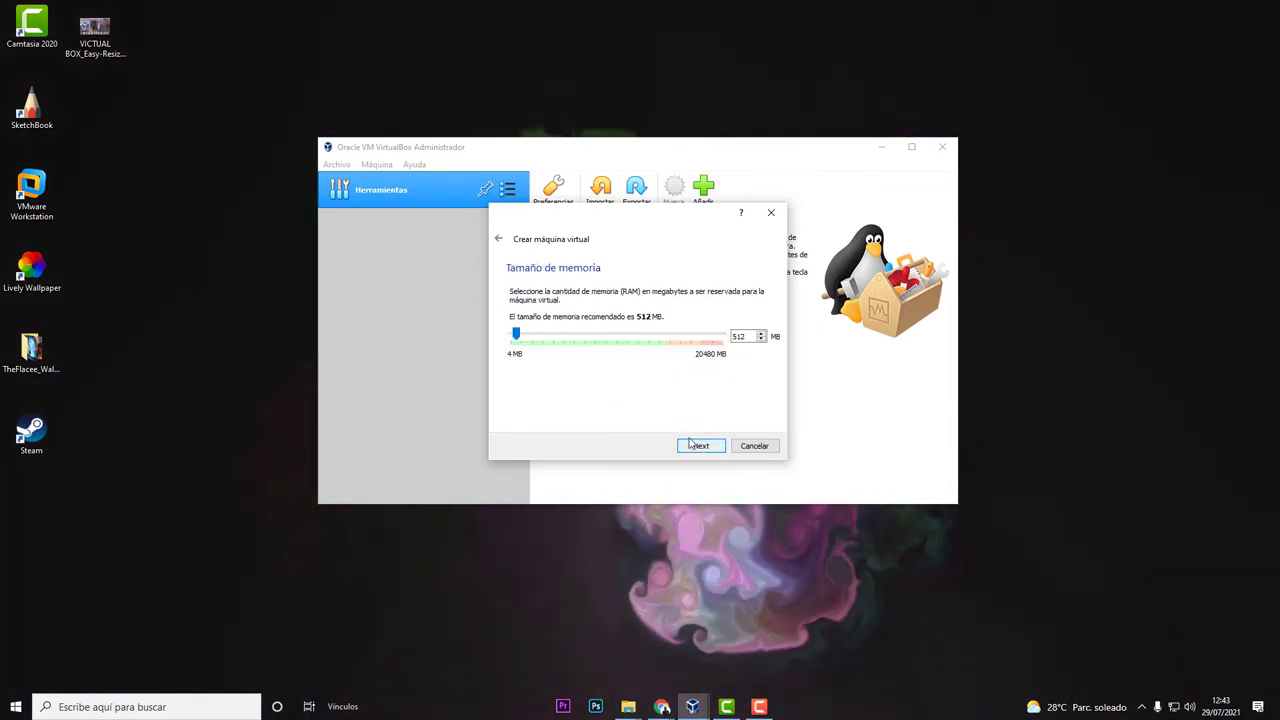
- Allocate 8192 MB of RAM to the virtual machine and continue to the hard disk settings
drag(517, 334, 519, 341)
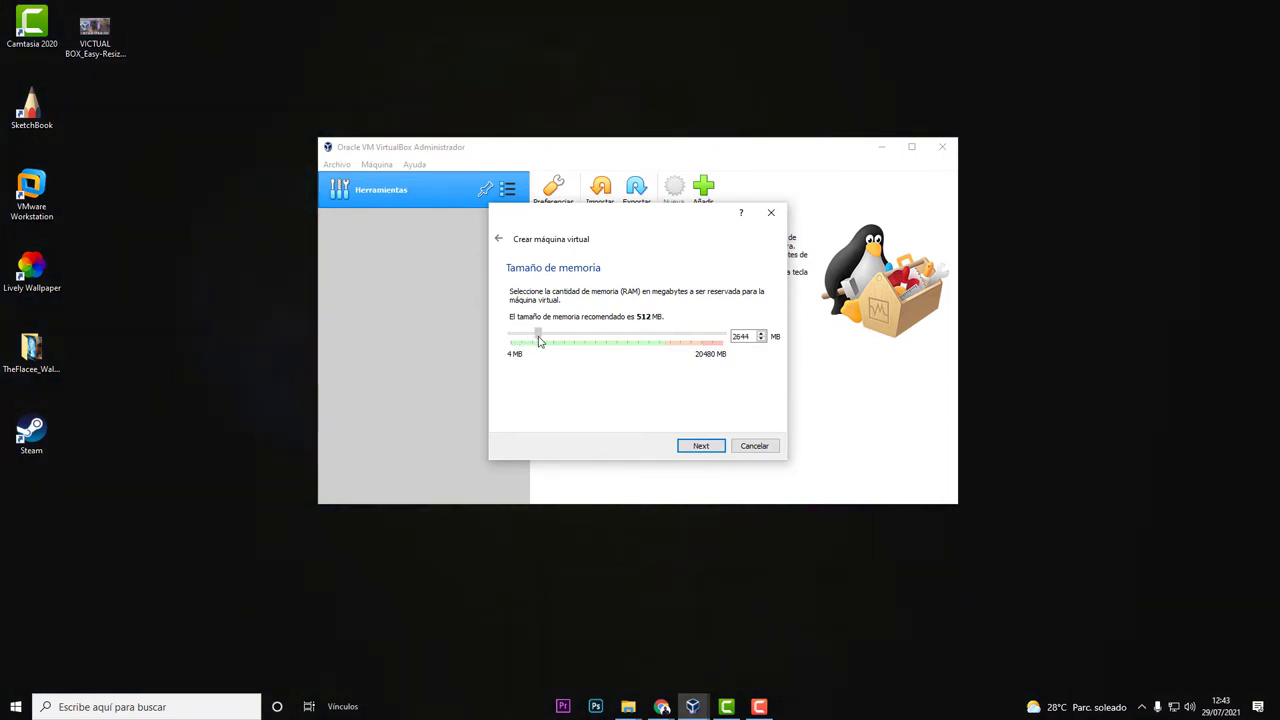
drag(548, 341, 570, 344)
drag(600, 343, 596, 343)
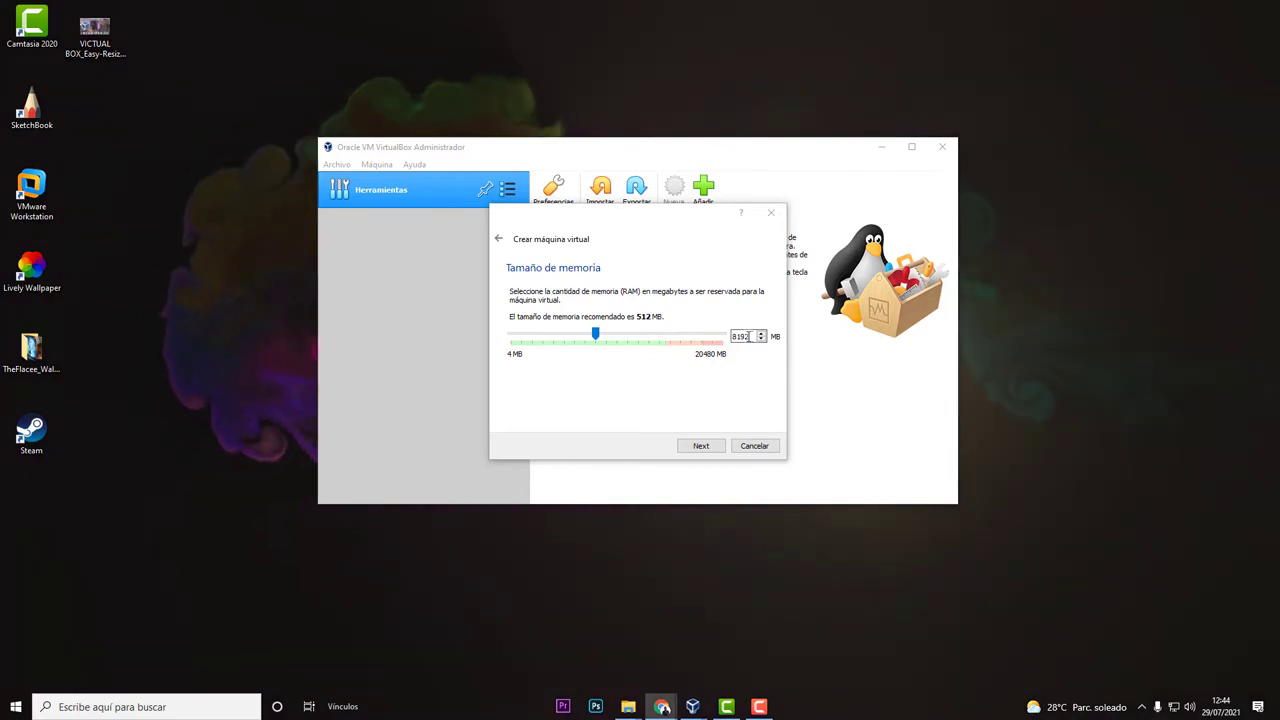
click(748, 337)
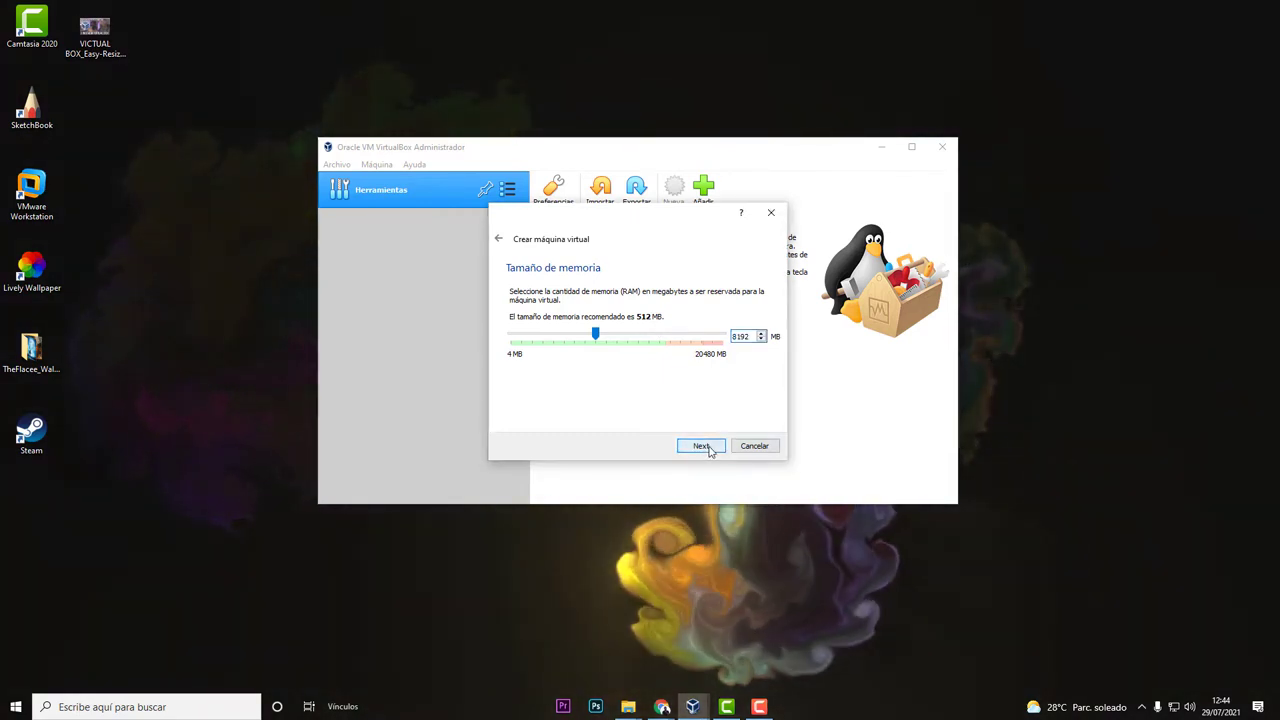
click(701, 446)
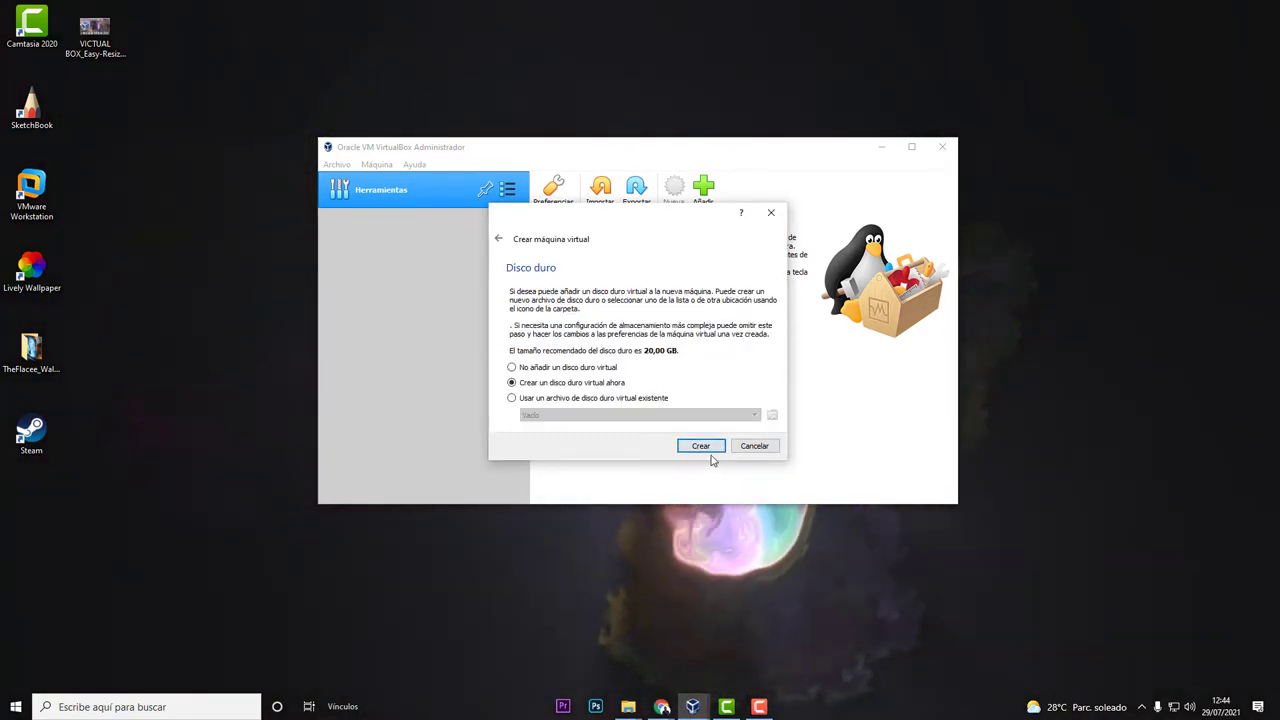
- Create a dynamically allocated VDI virtual hard disk of about 23.56 GB for the Windows 11 machine
click(701, 446)
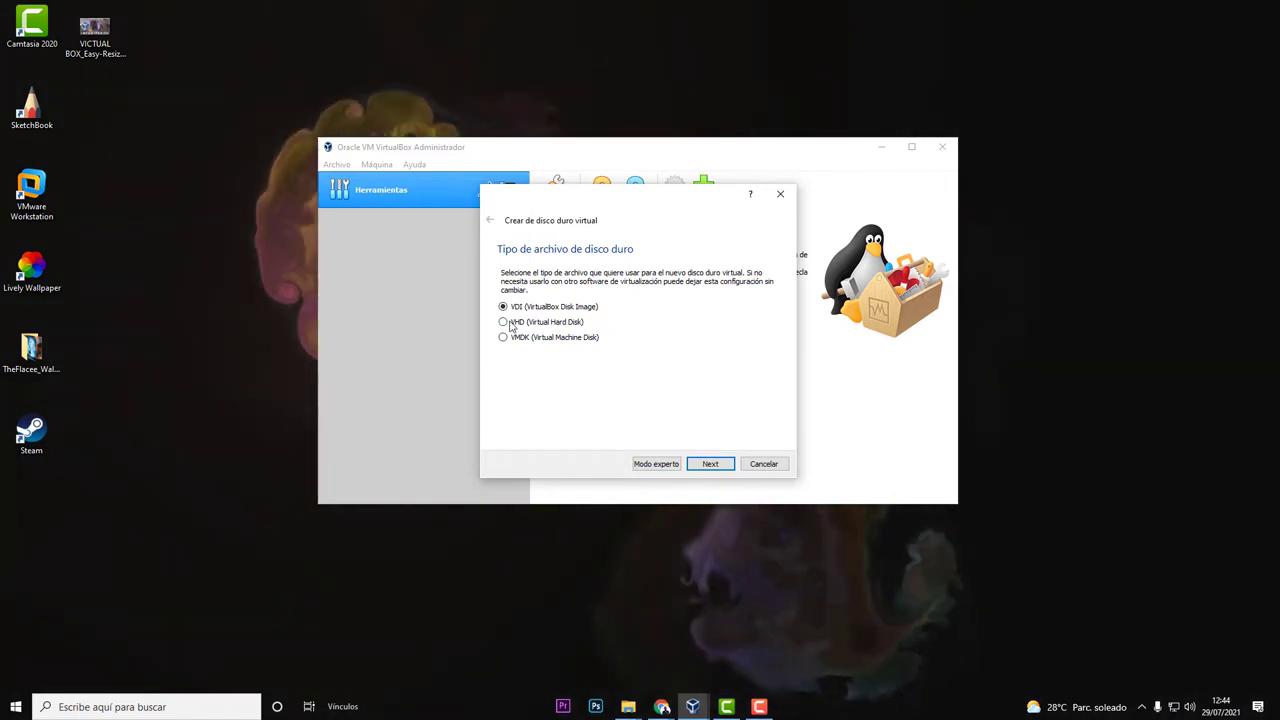
click(706, 463)
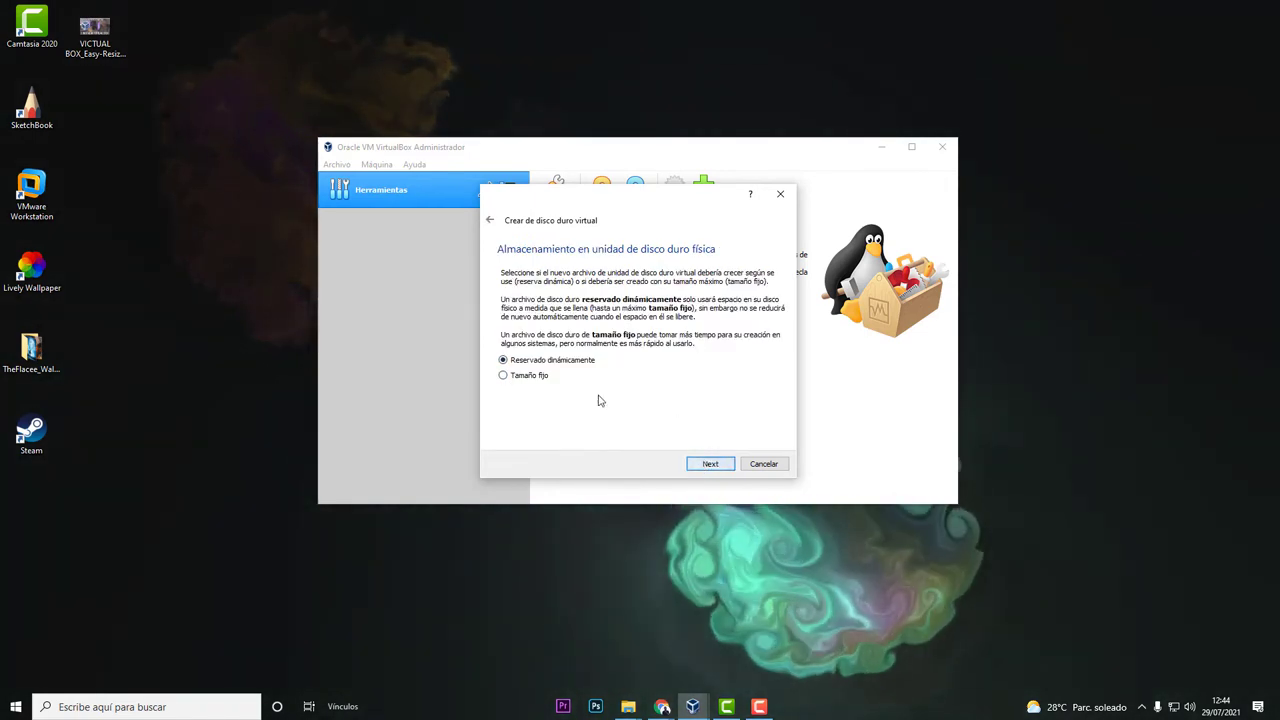
click(710, 464)
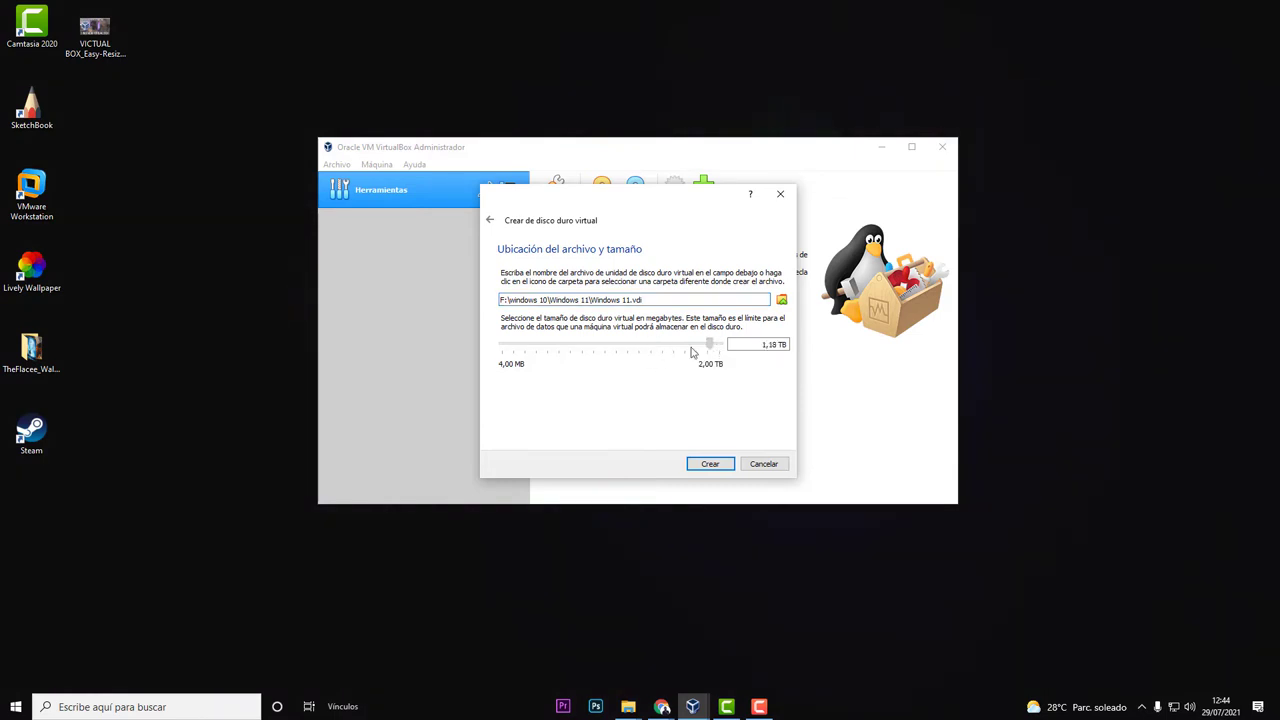
mouse_move(634, 352)
mouse_down()
mouse_move(726, 360)
mouse_move(629, 346)
mouse_move(648, 347)
mouse_up()
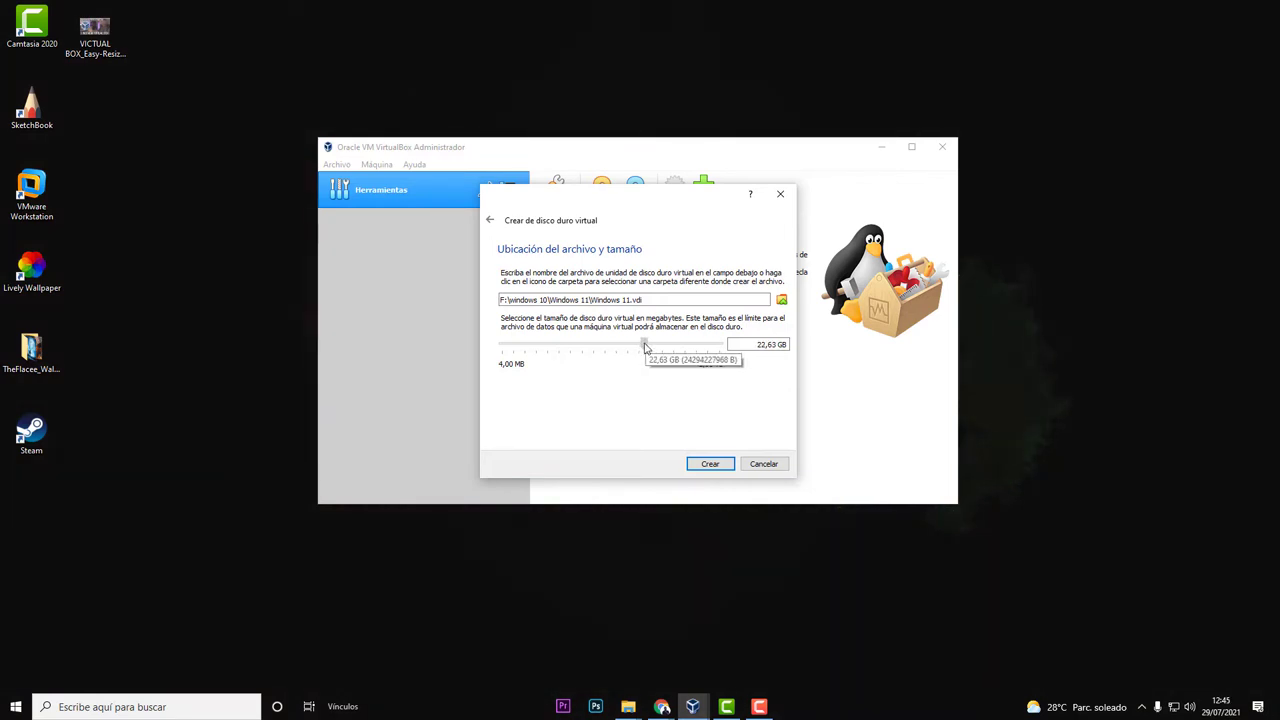
click(709, 464)
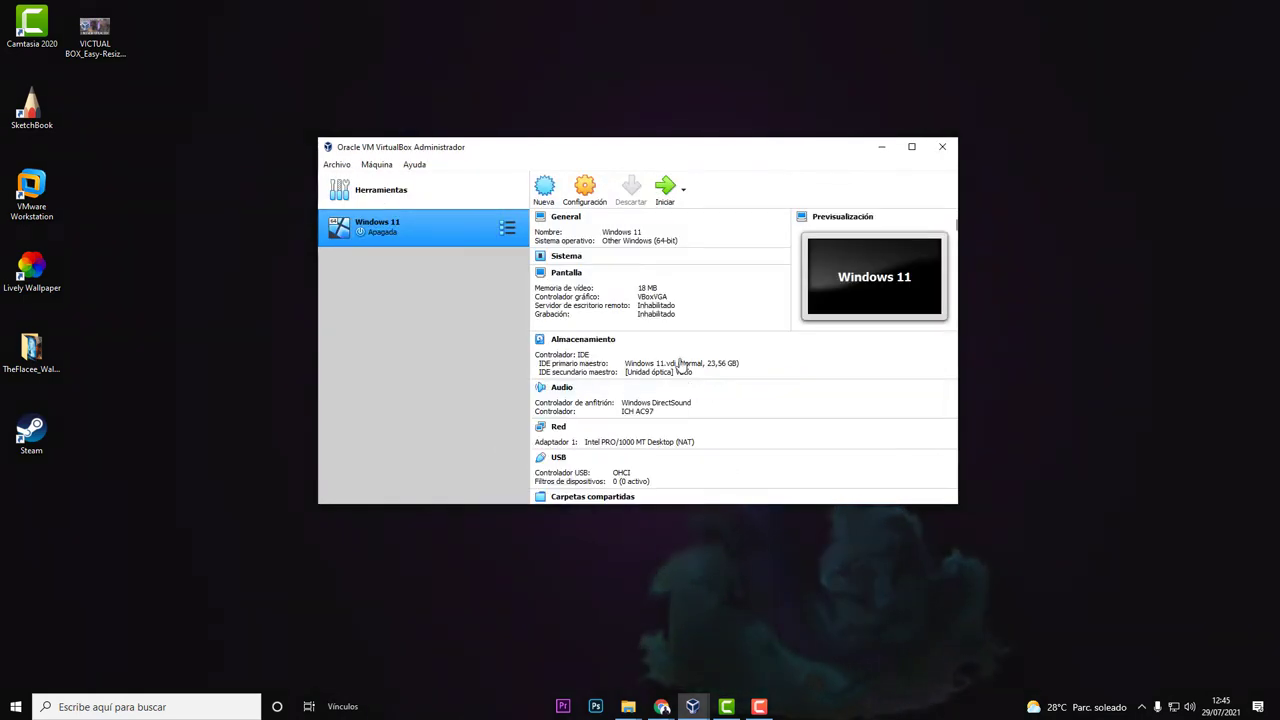
- Start the Windows 11 machine and choose 21996.1.210529-1541.co_release_CLIENT_CONSUMER_x64FRE_en-us.iso from the Descargas folder as its startup disk
click(663, 190)
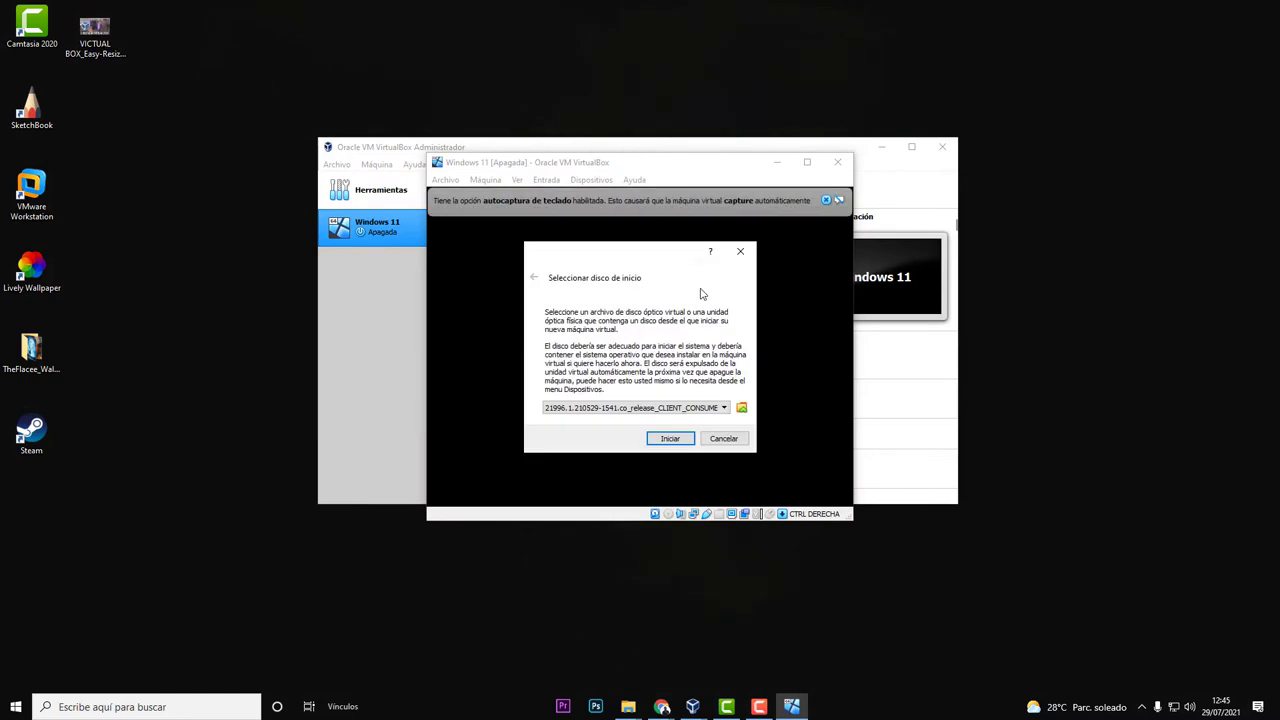
click(741, 407)
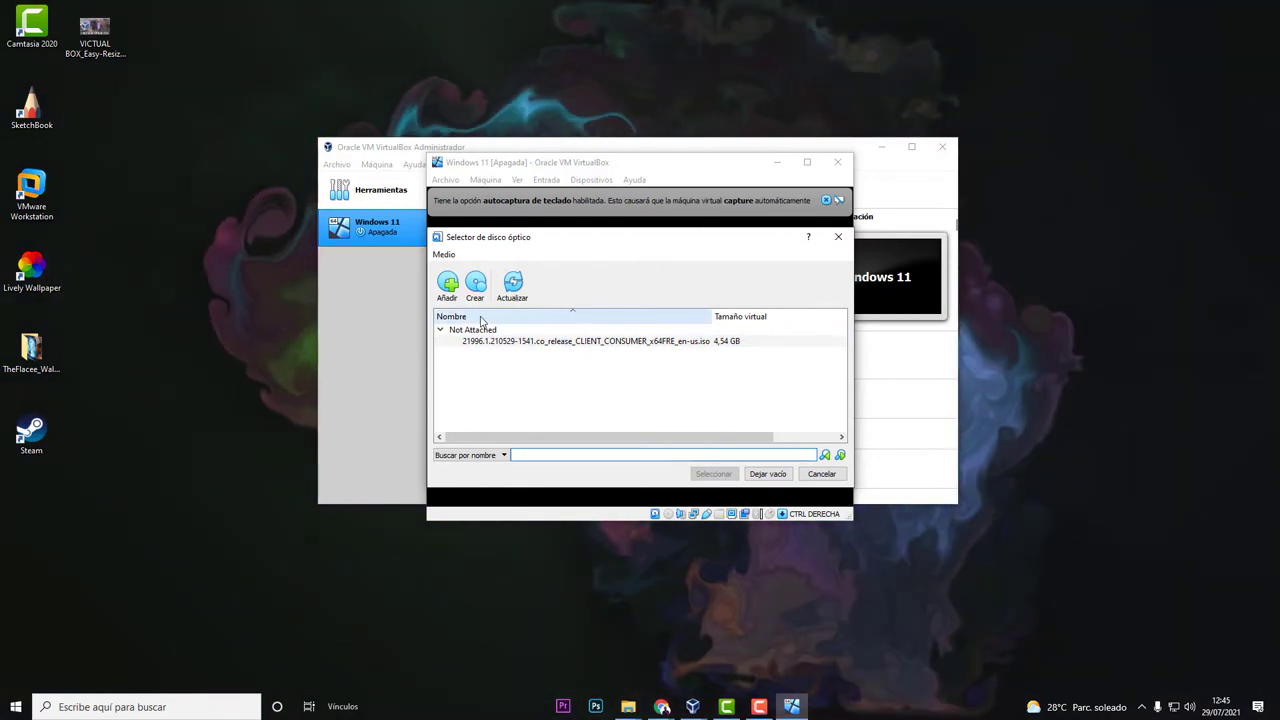
click(448, 285)
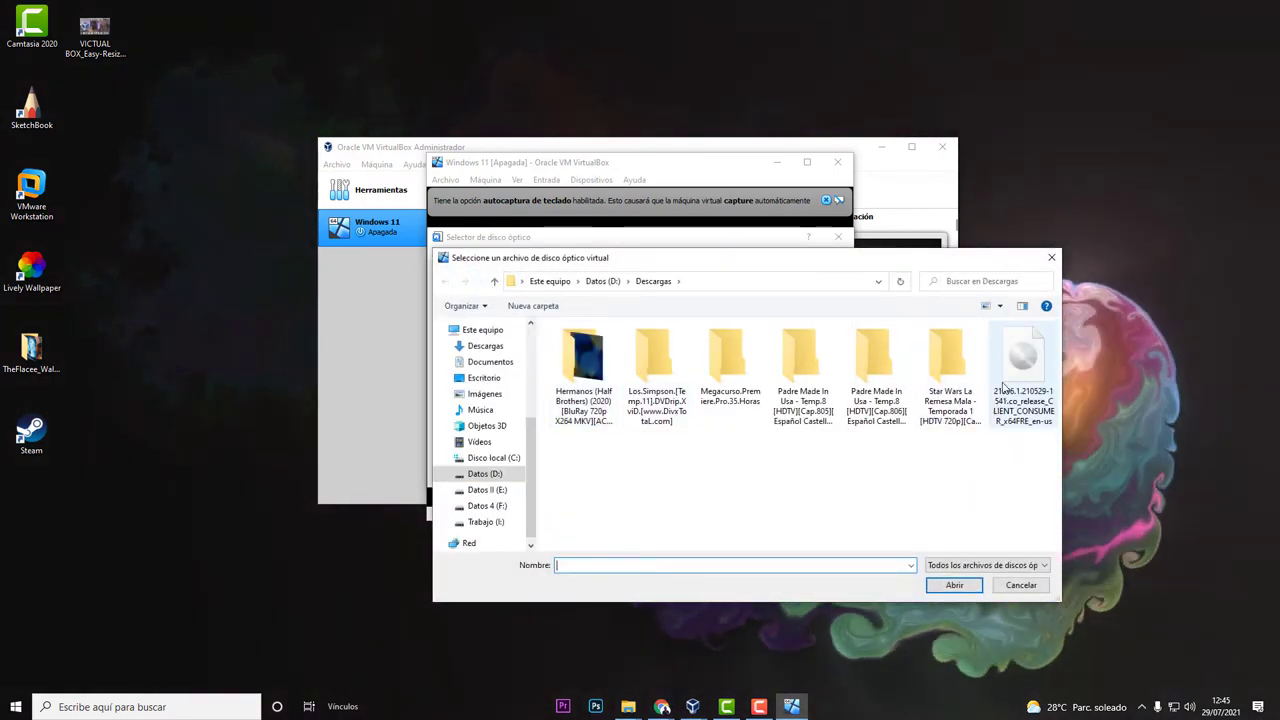
click(1027, 387)
click(954, 585)
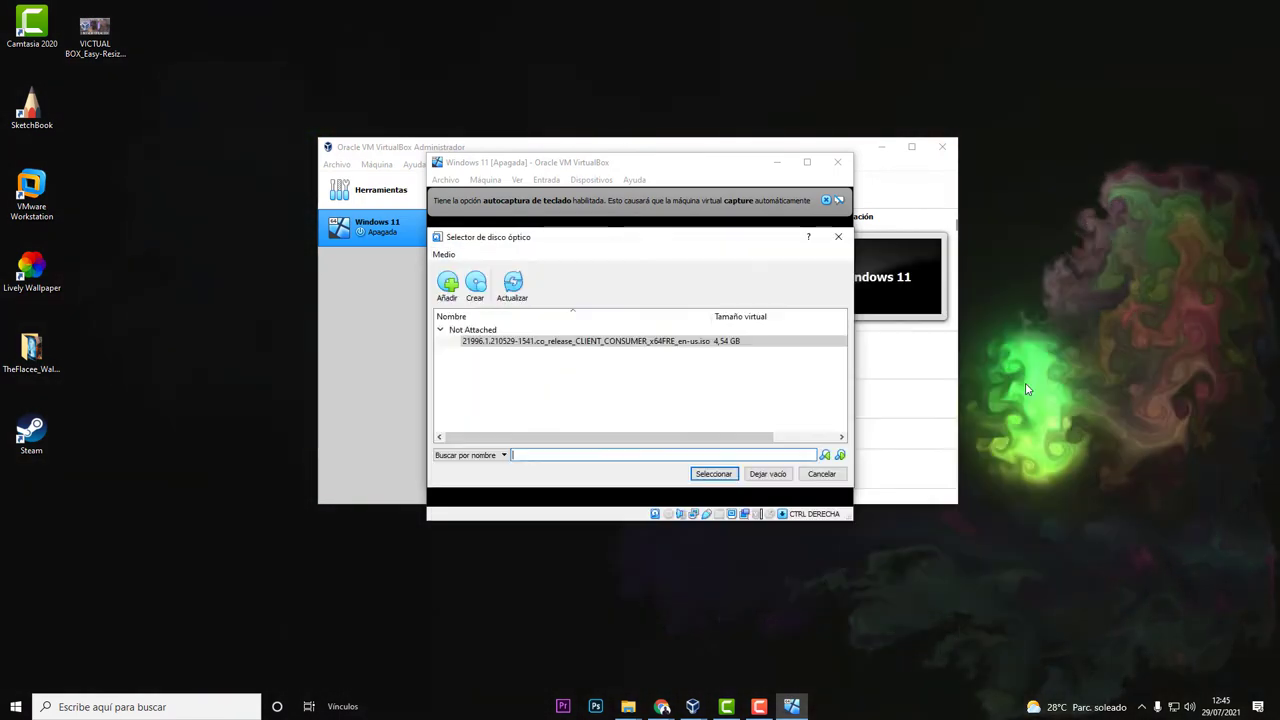
click(735, 475)
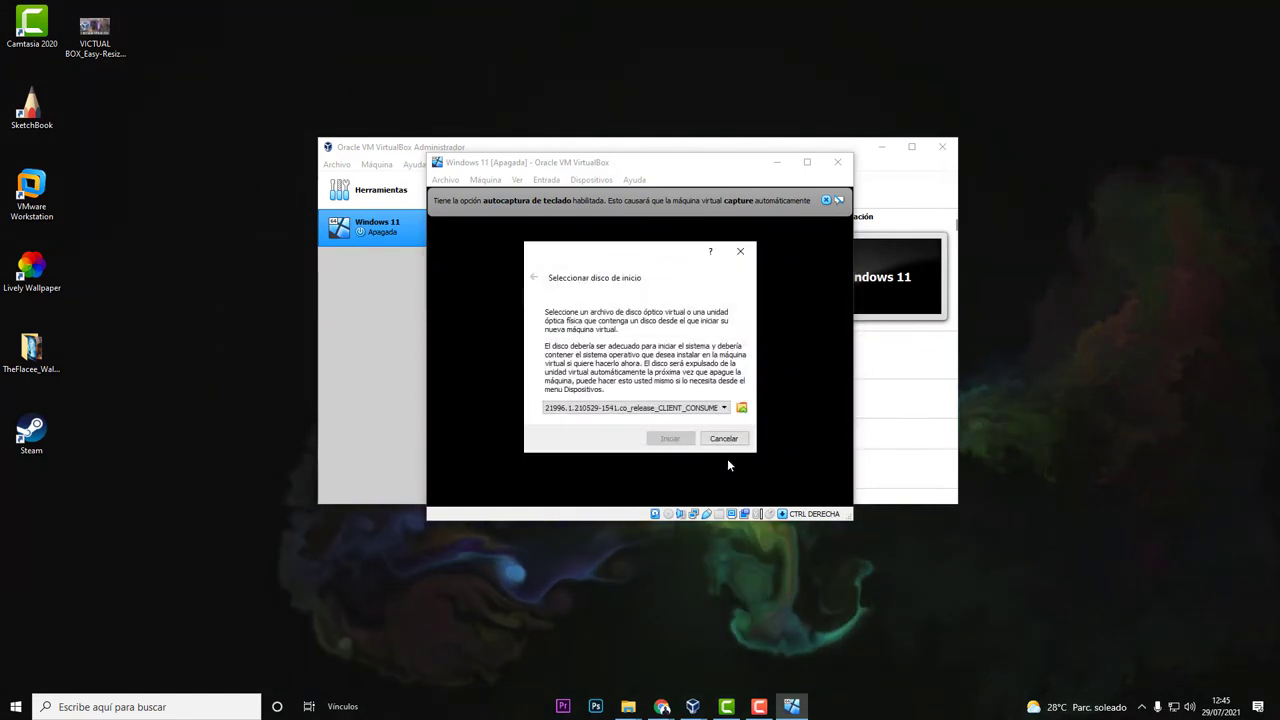
click(664, 408)
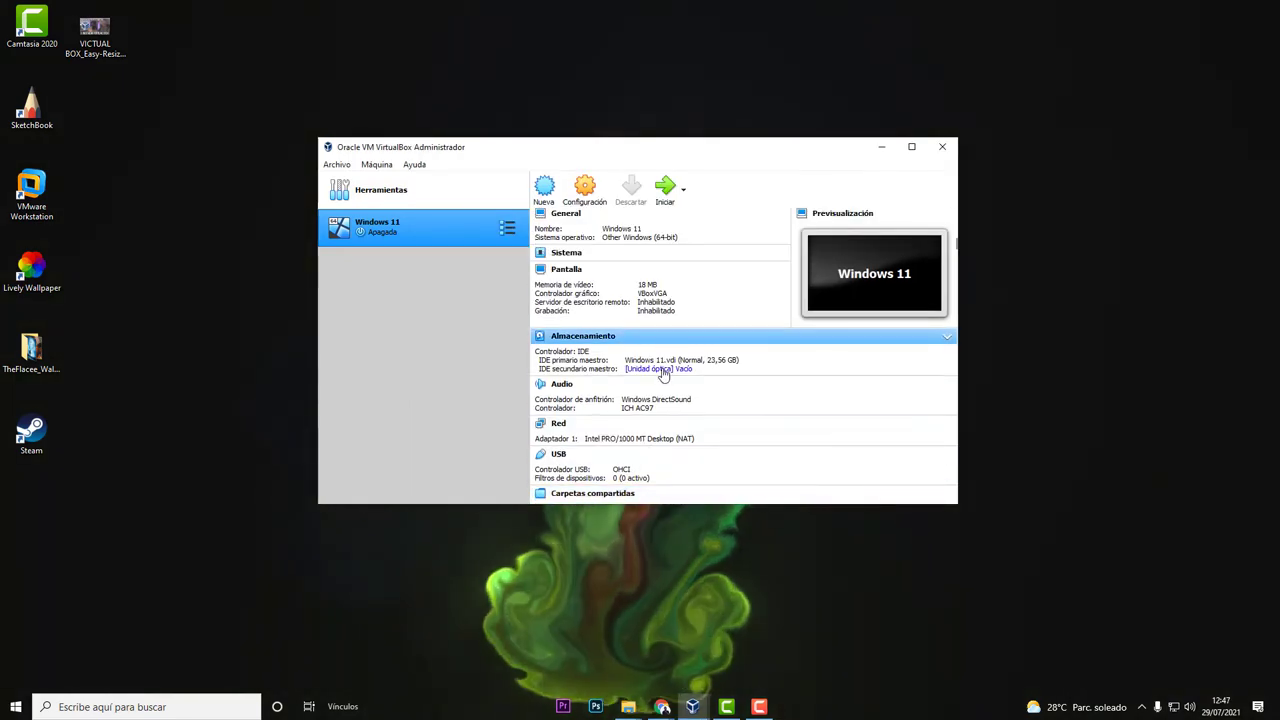
- Attach 21996.1.210529-1541.co_release_CLIENT_CONSUMER_x64FRE_en-us.iso to the secondary master IDE optical drive, detach it and attach it again
click(662, 369)
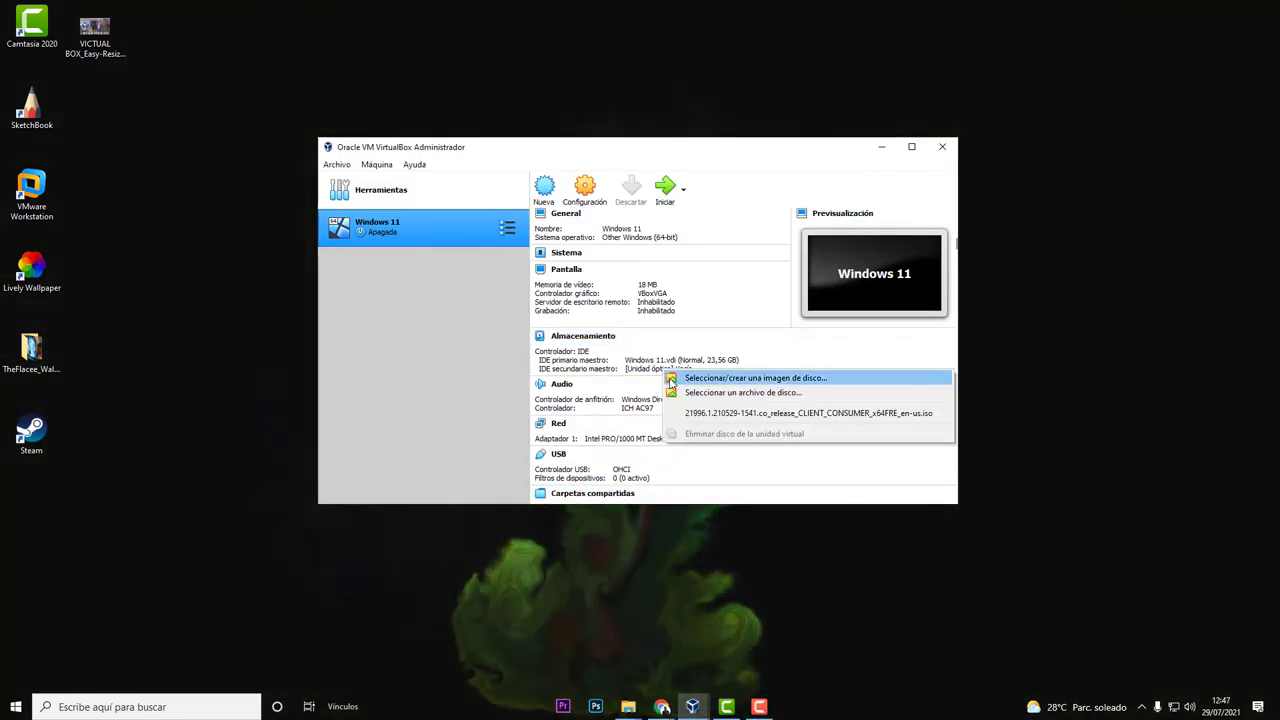
click(668, 412)
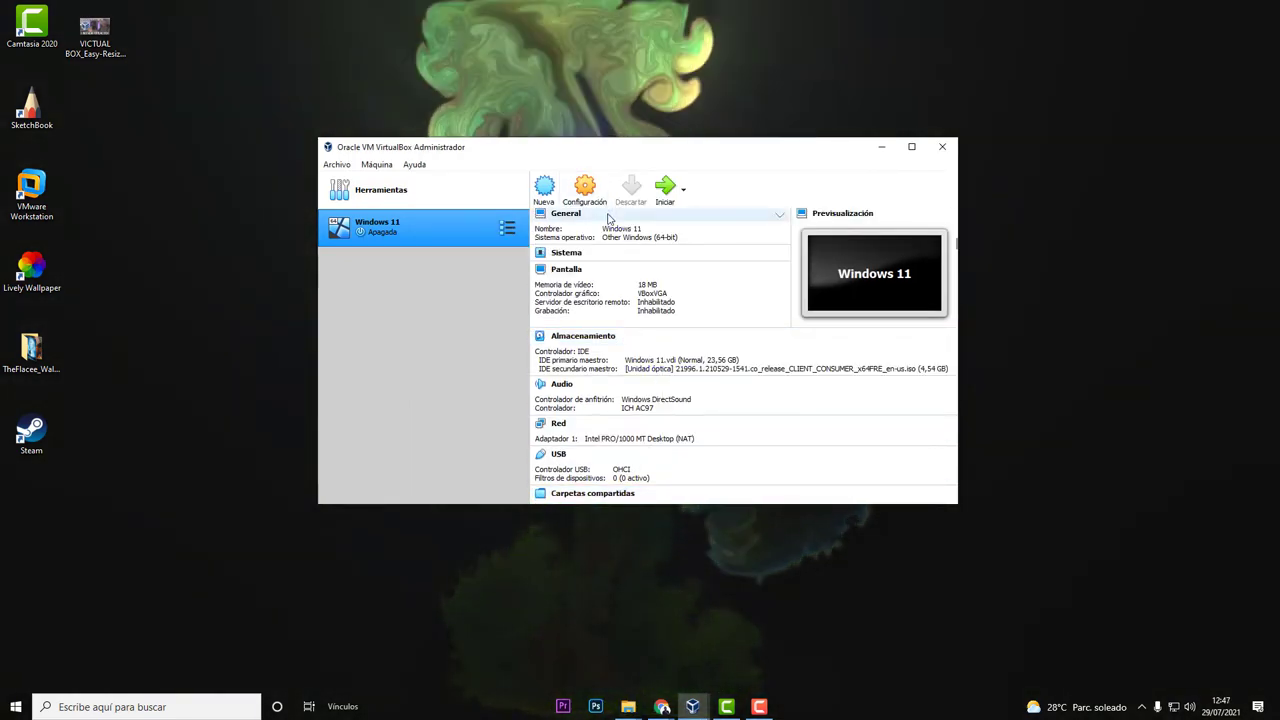
click(640, 369)
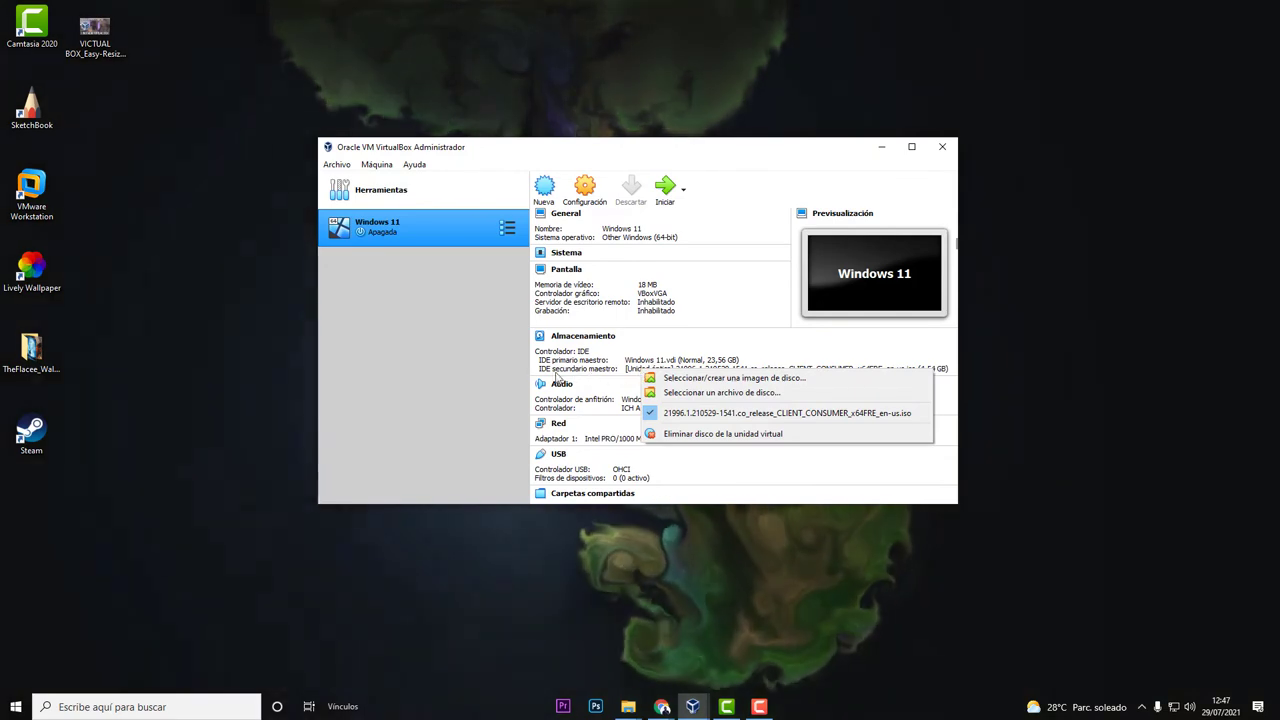
click(705, 413)
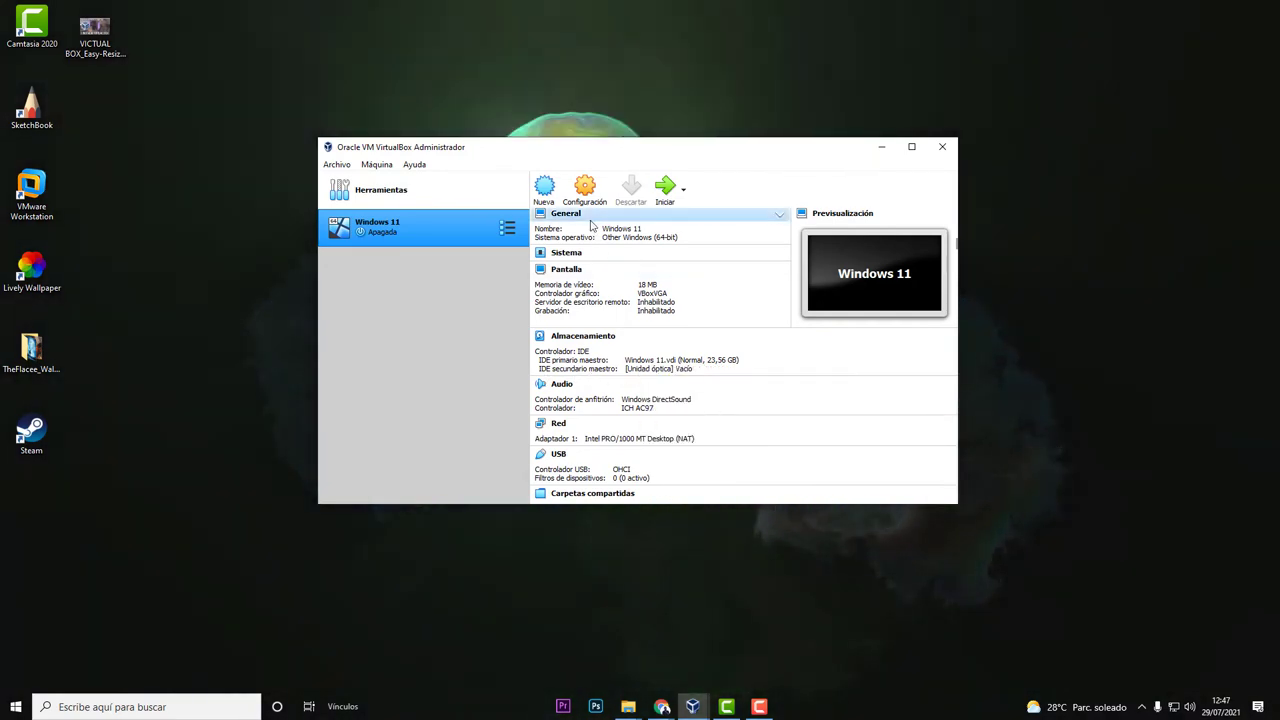
click(660, 369)
click(800, 414)
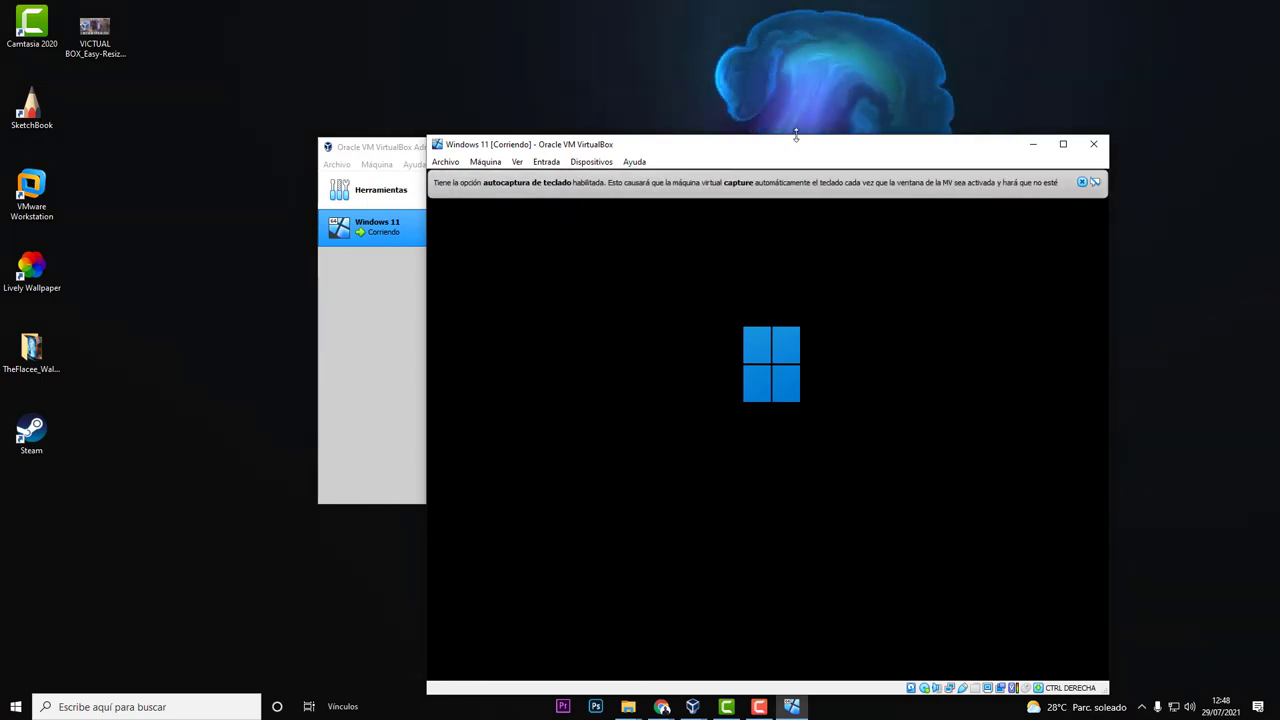
- Move the VirtualBox manager window aside and bring the running Windows 11 machine's window to the front in the middle of the desktop
drag(794, 143, 848, 142)
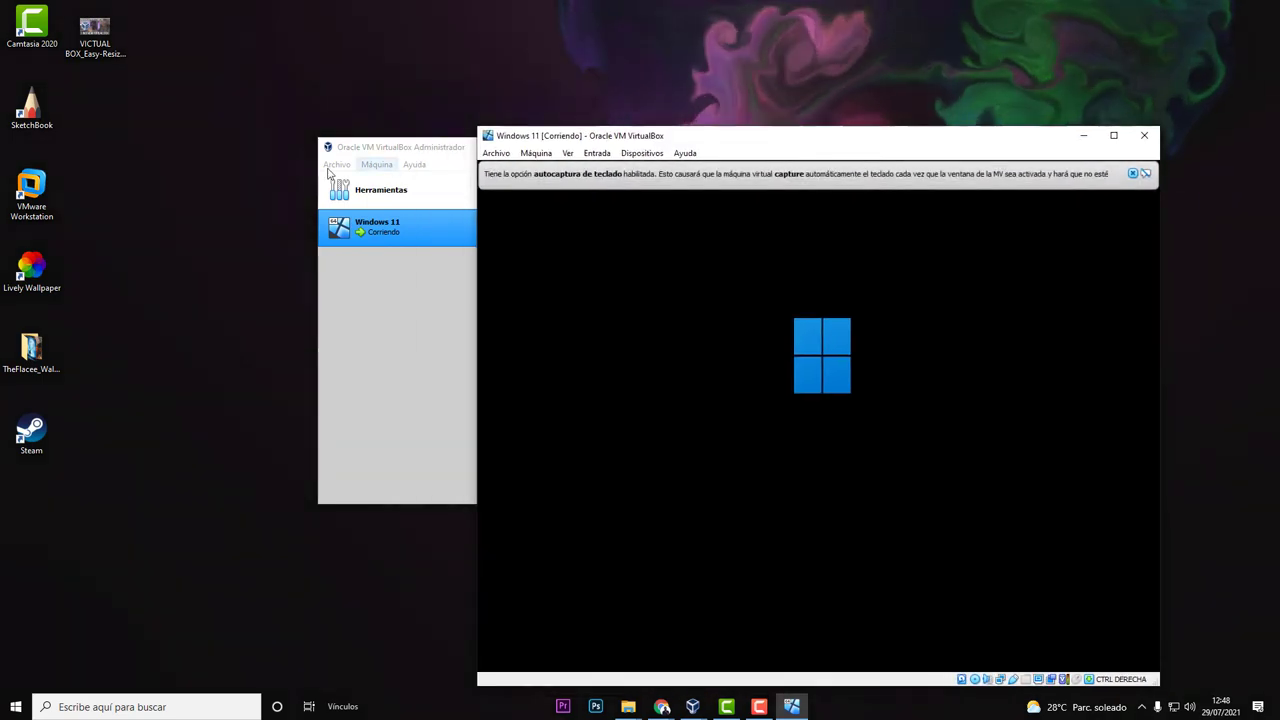
drag(414, 146, 273, 161)
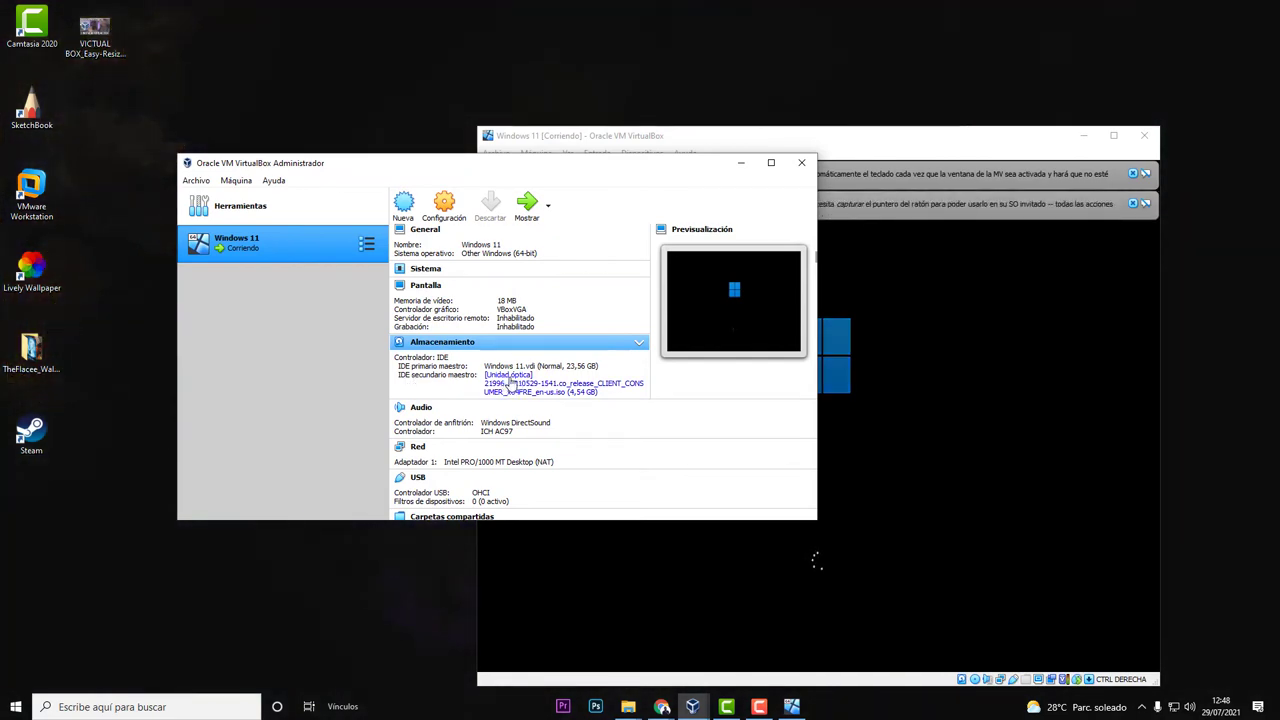
click(971, 143)
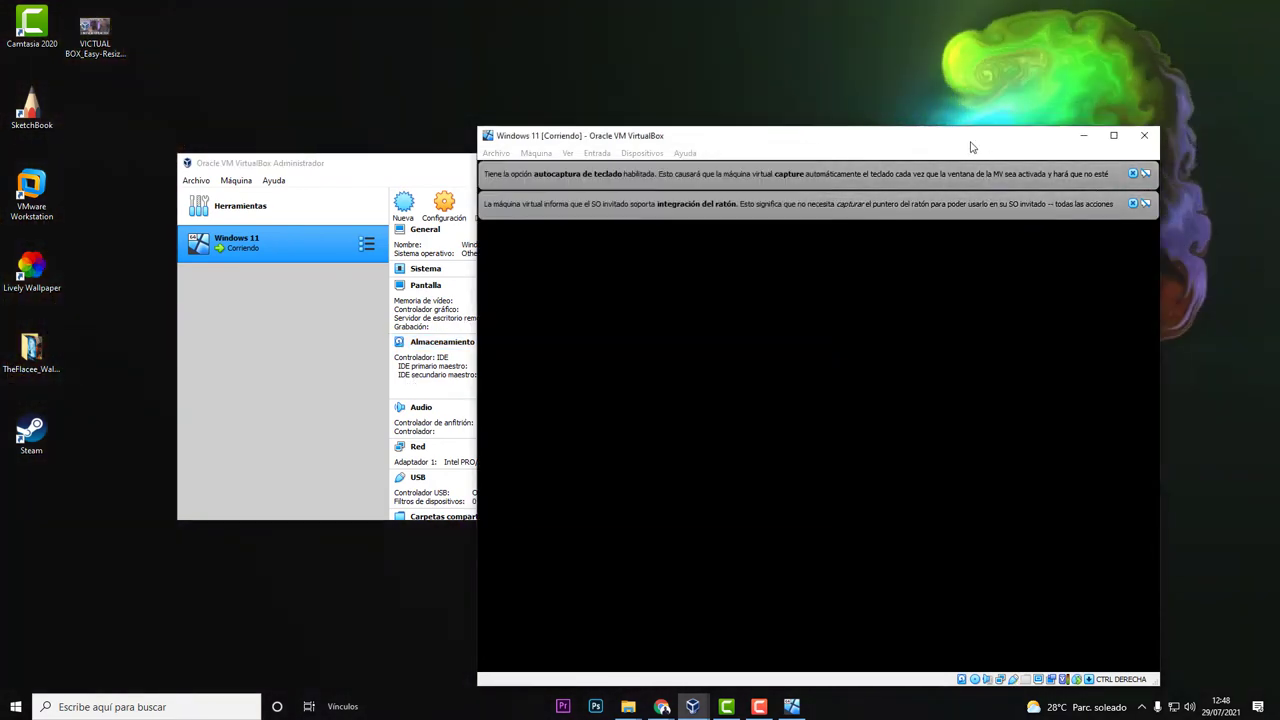
drag(943, 143, 753, 62)
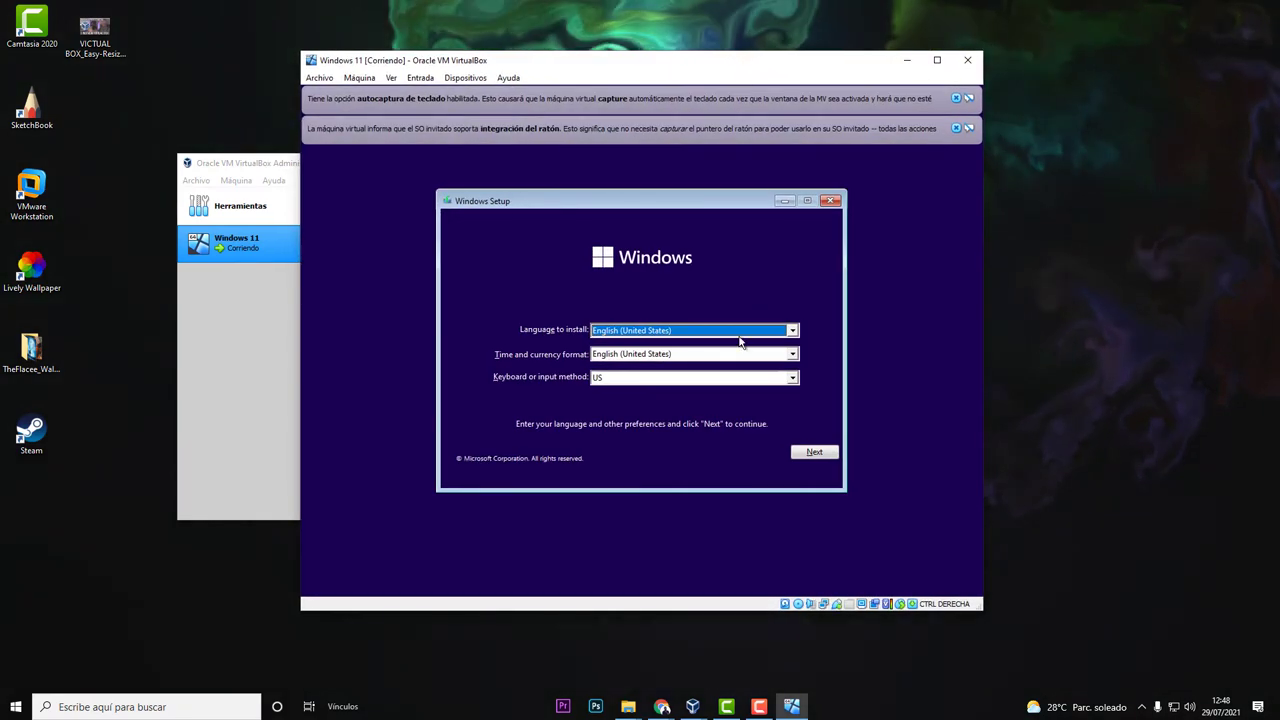
- Choose the Spanish keyboard in Windows Setup, keeping English (United States) as the language, and continue
click(670, 332)
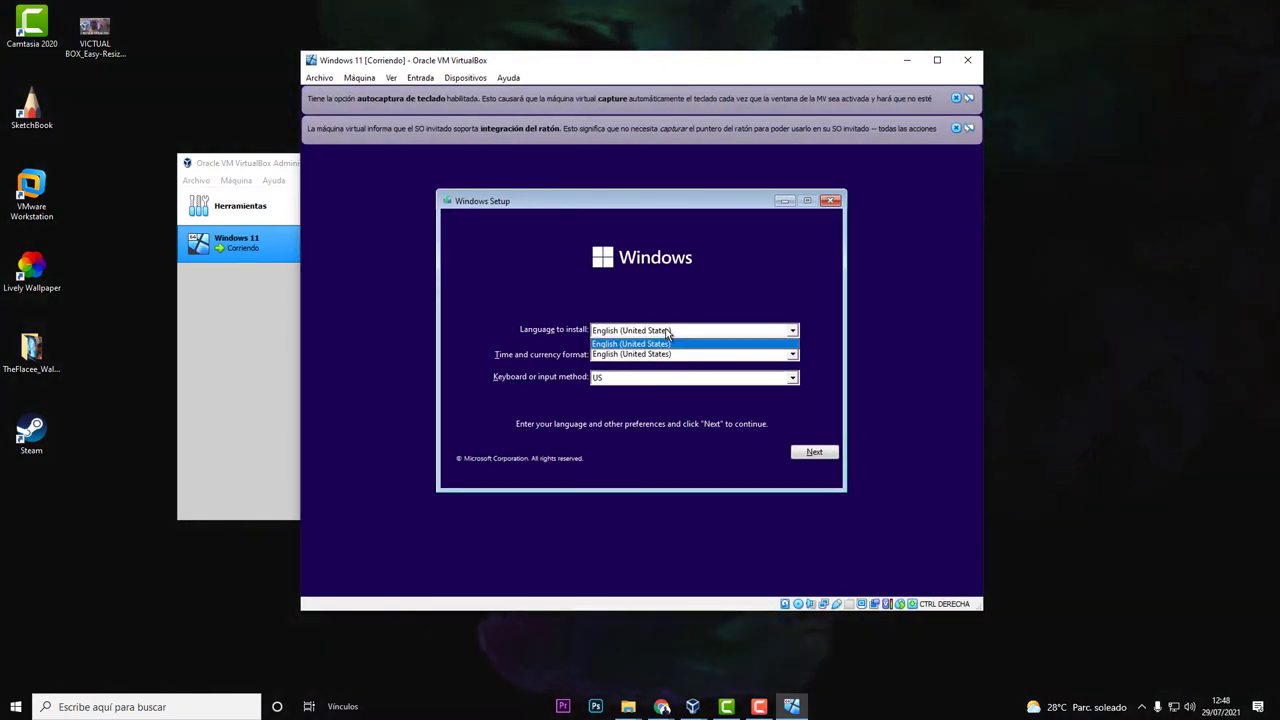
click(661, 379)
click(630, 380)
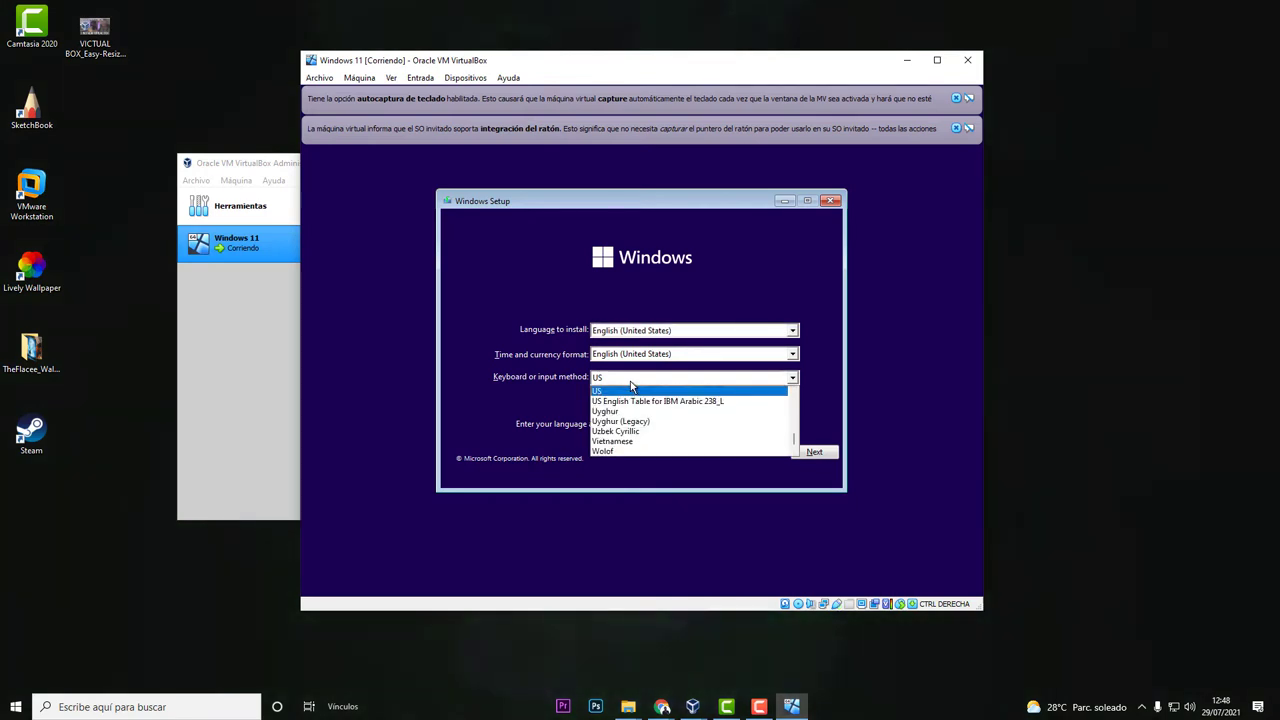
scroll(628, 422, down, 1)
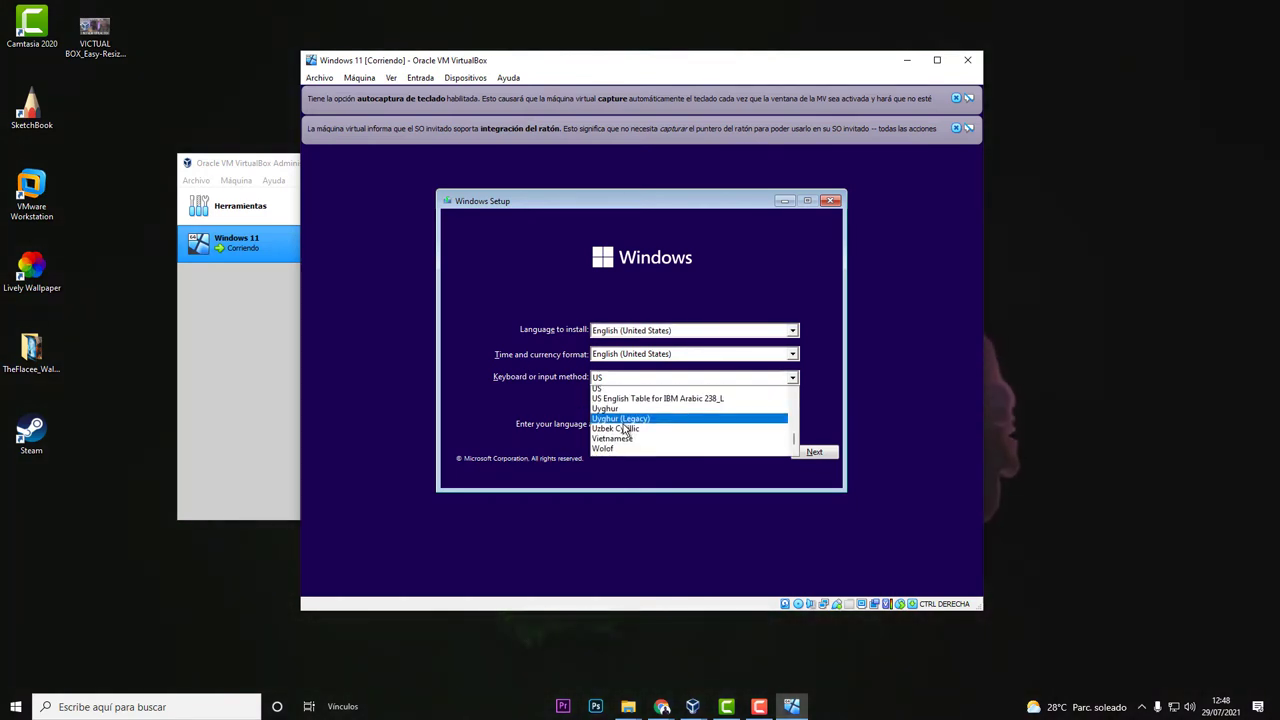
click(794, 430)
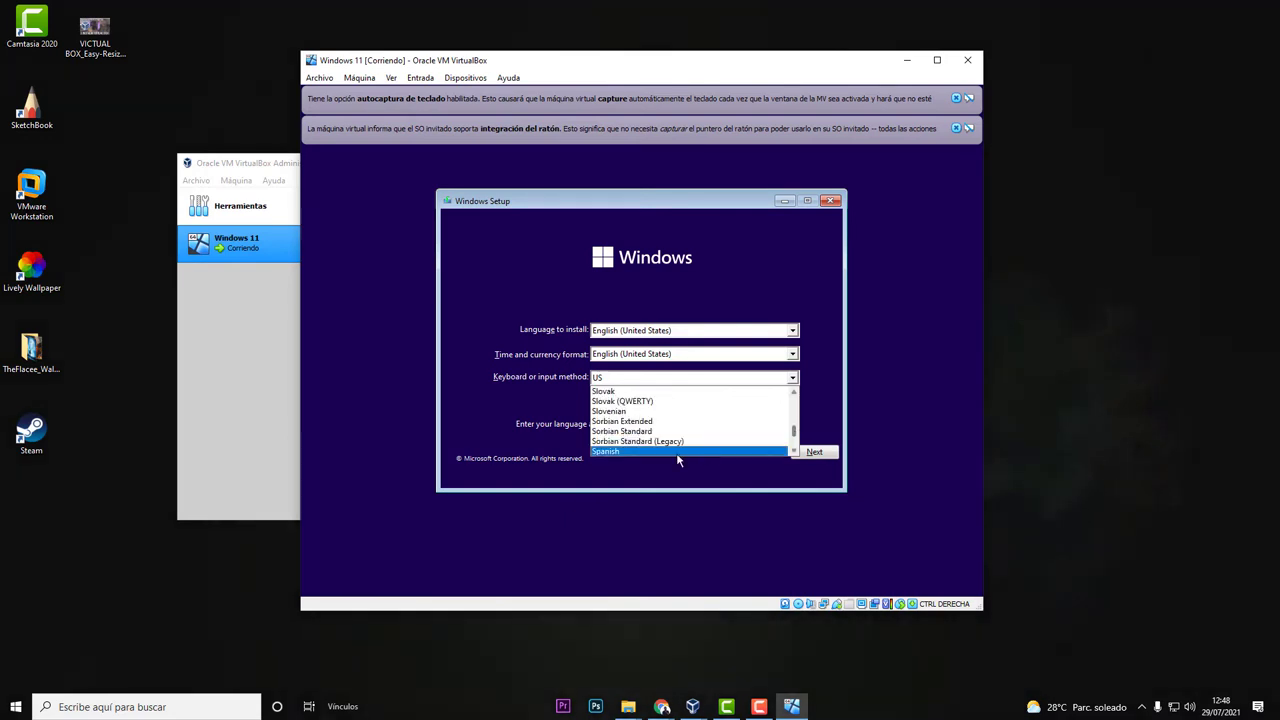
click(646, 453)
click(810, 451)
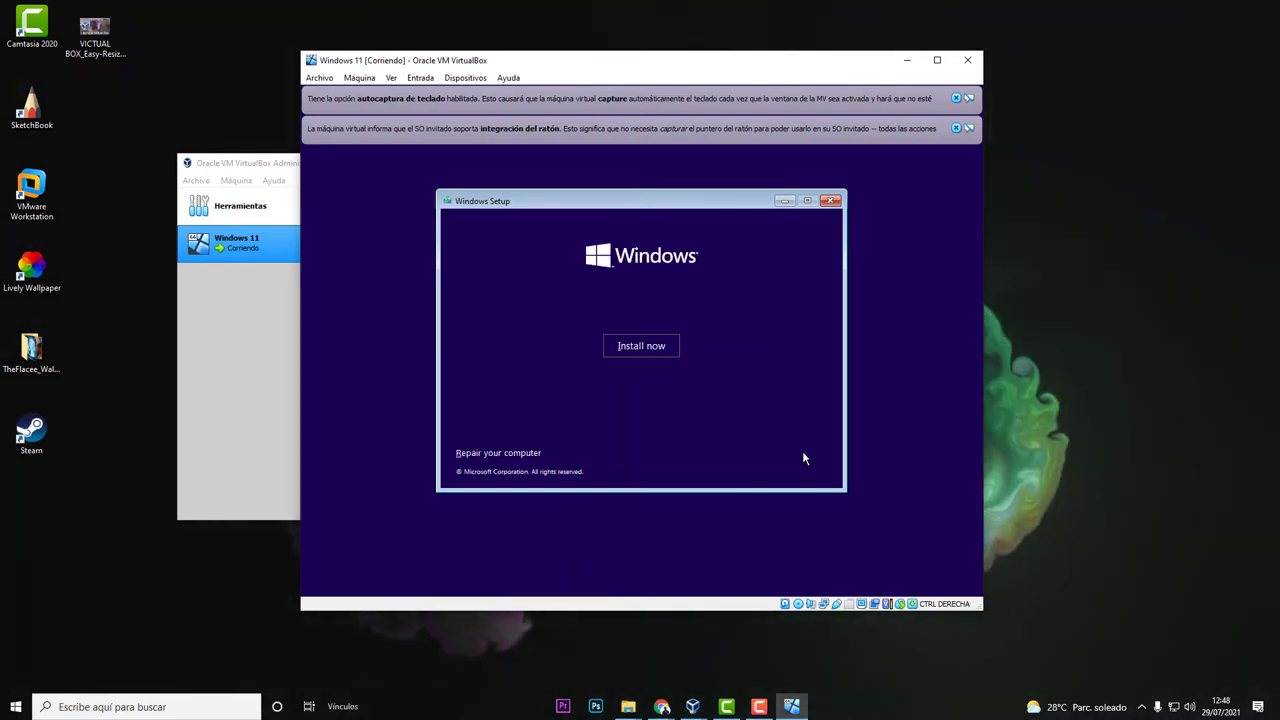
- Try to install Windows 11 without a product key, continuing past the choice of operating system edition
click(660, 346)
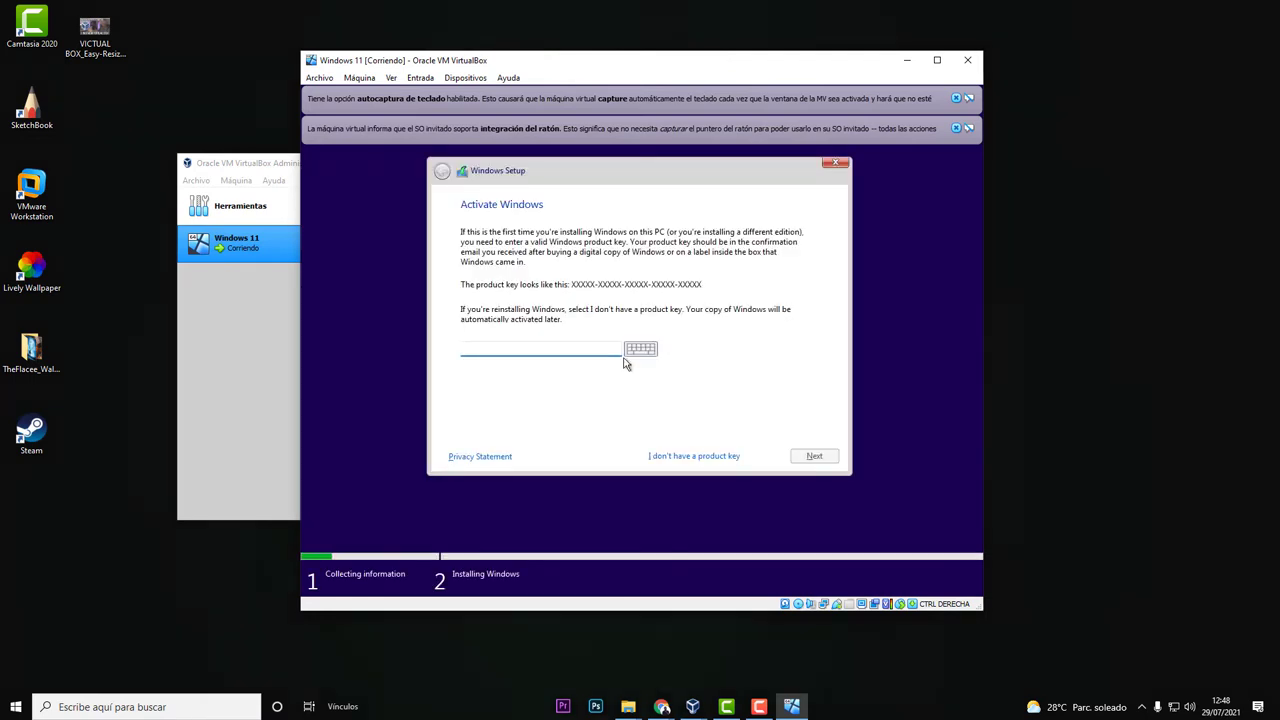
click(683, 456)
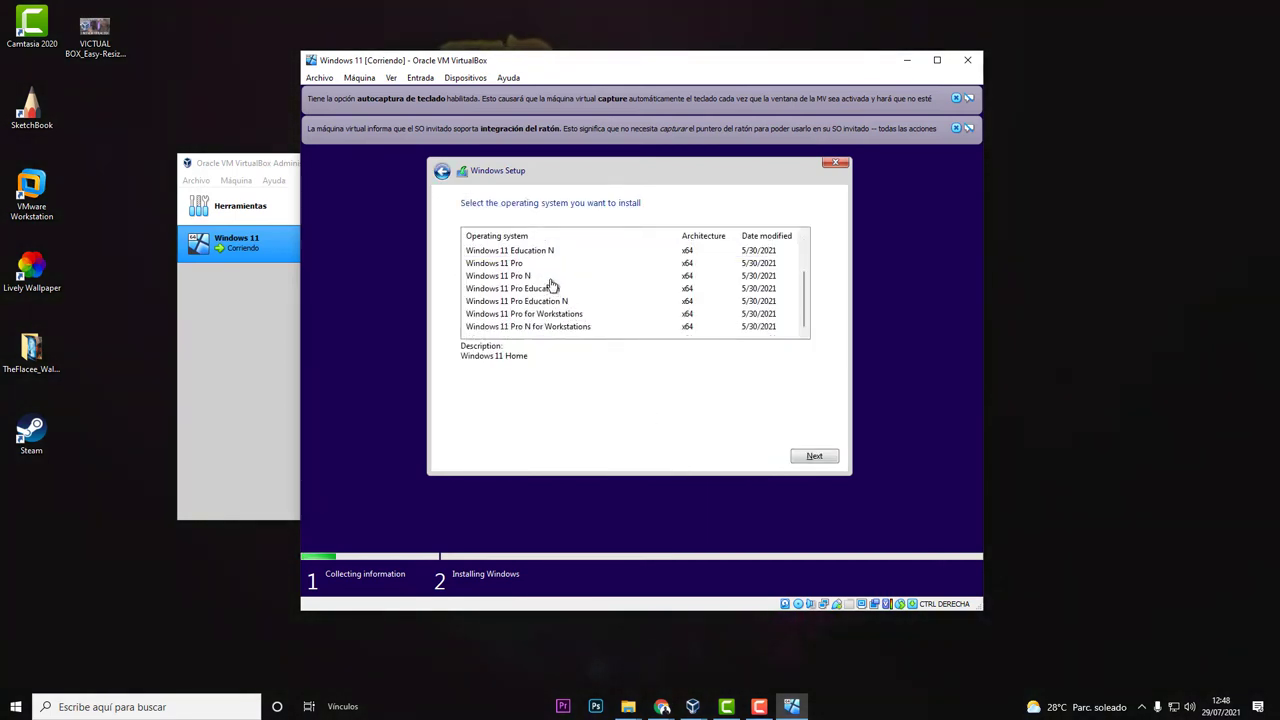
click(814, 456)
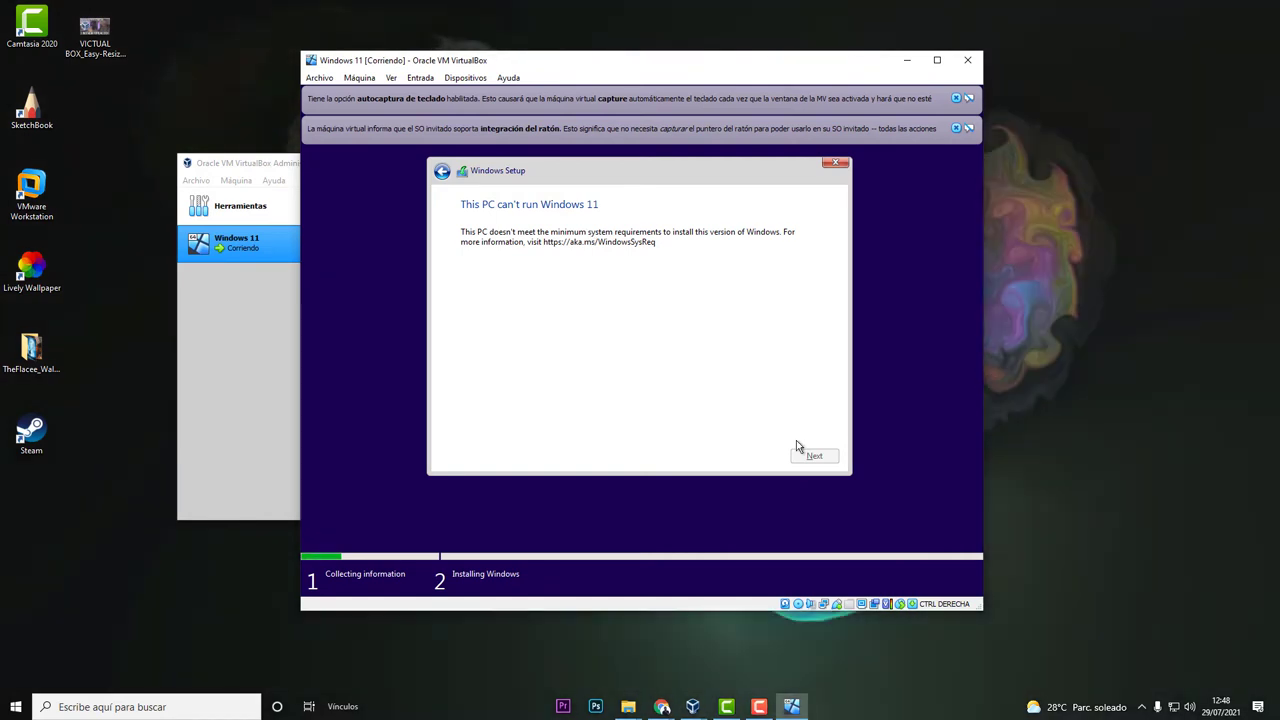
- Quit the Windows 11 installation and power off the virtual machine
click(835, 162)
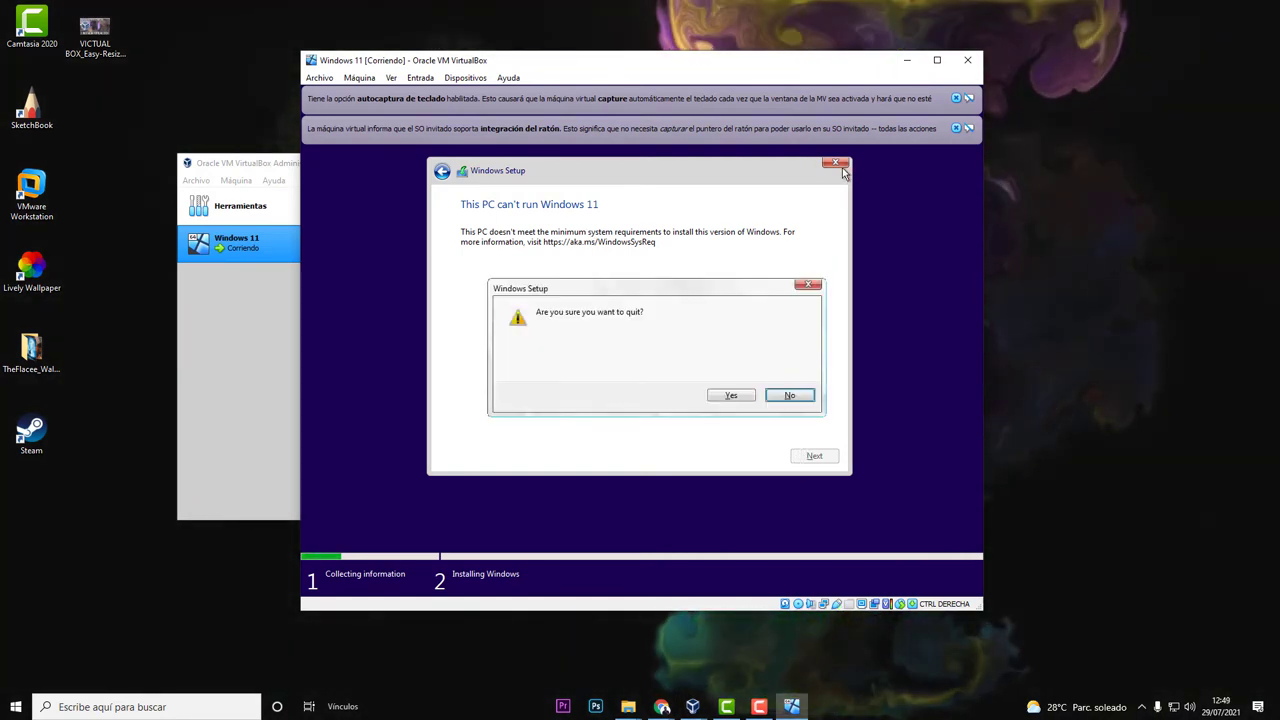
click(731, 396)
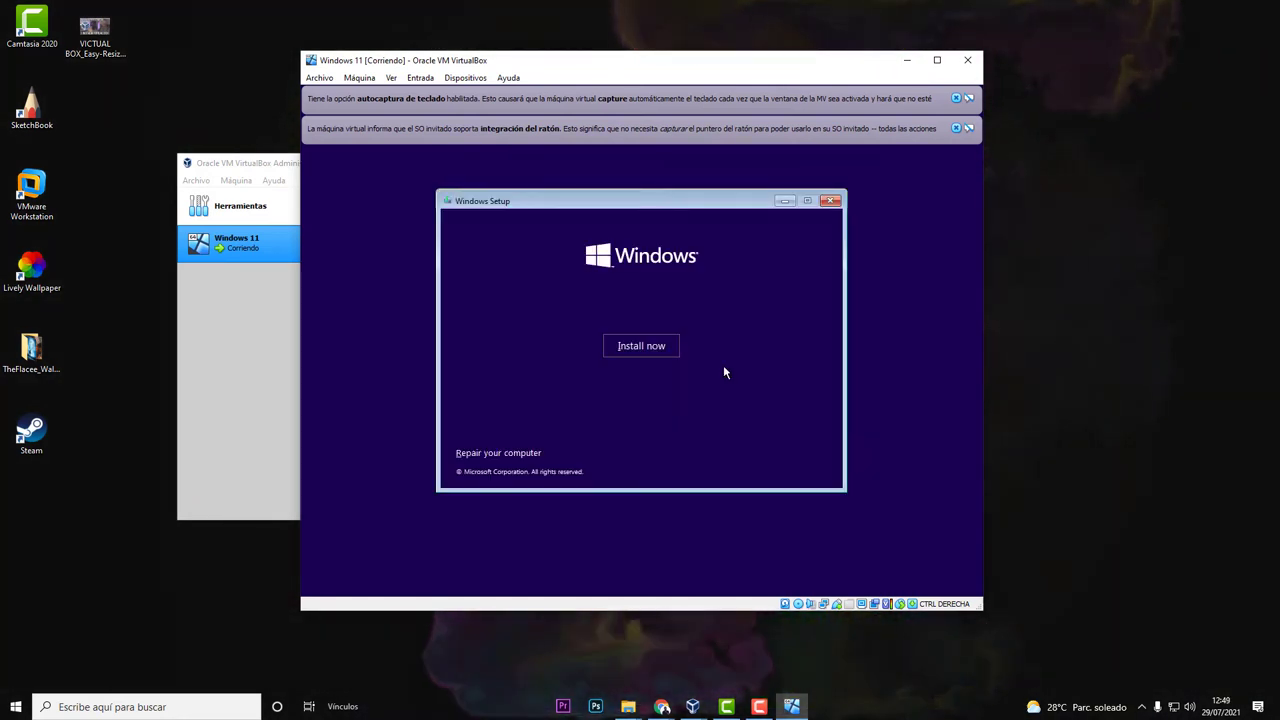
click(967, 60)
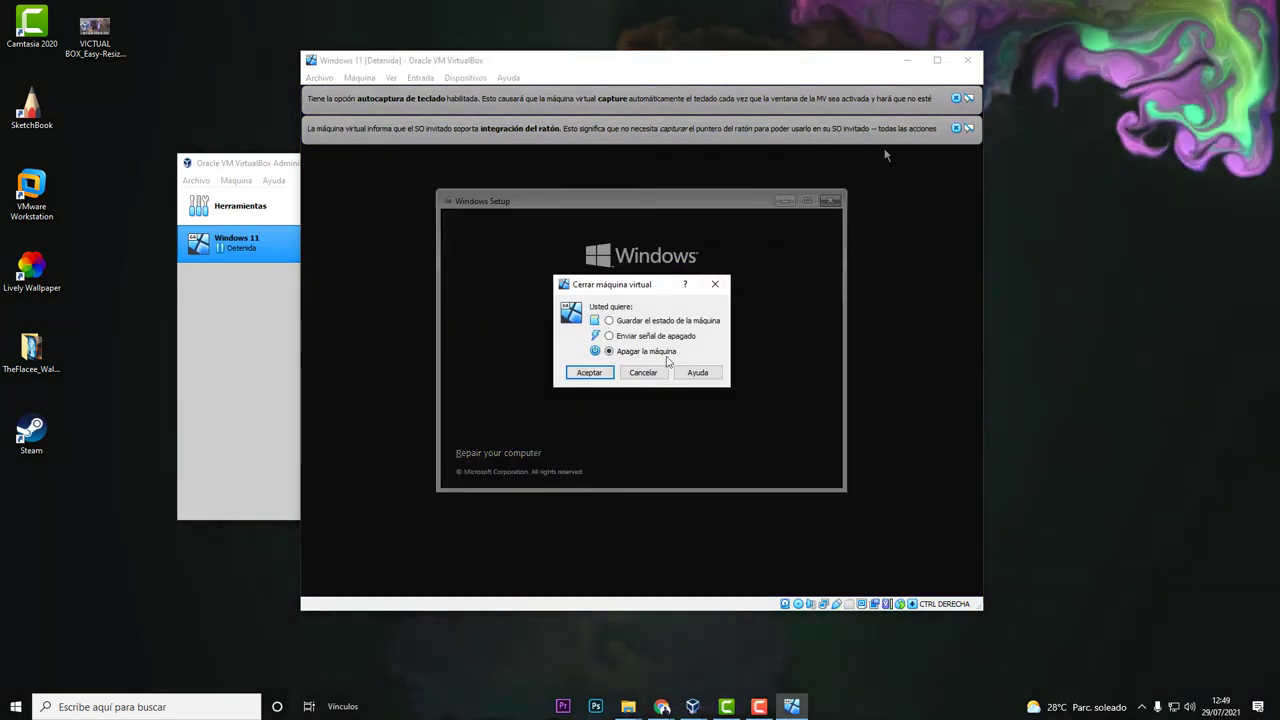
click(595, 369)
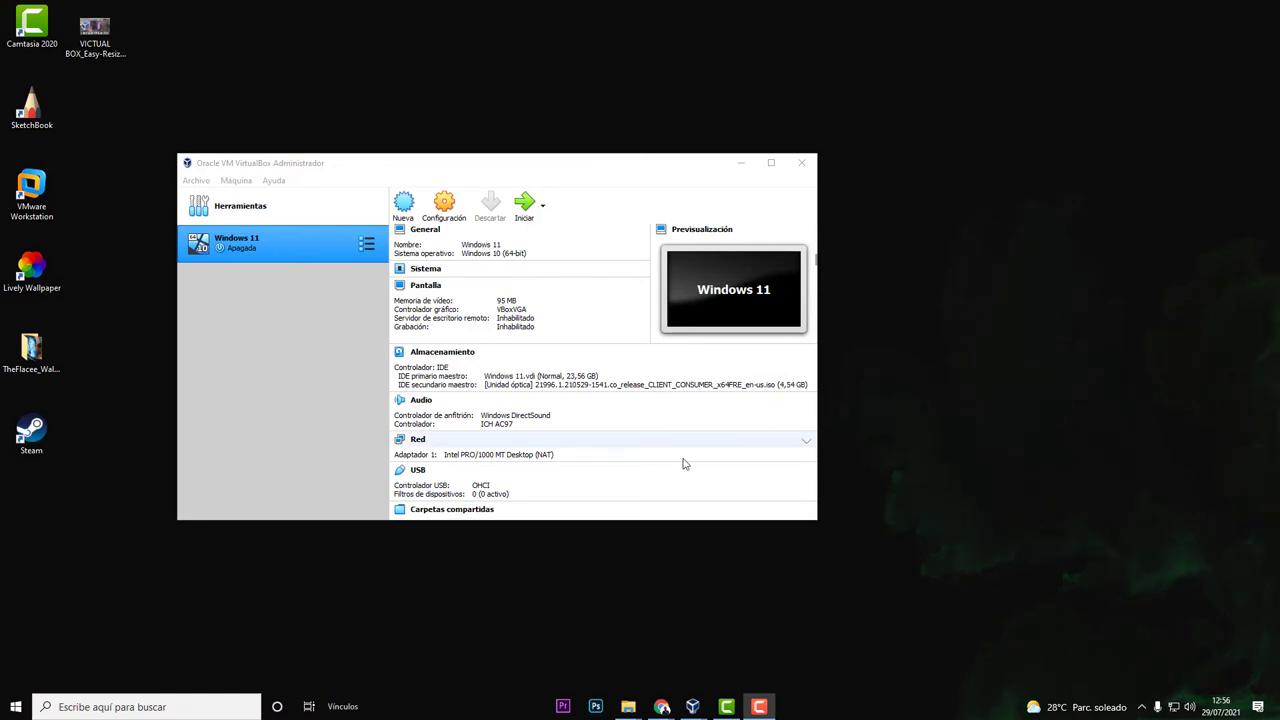
- Adjust the Windows 11 machine's video memory to about 95 MB
click(506, 301)
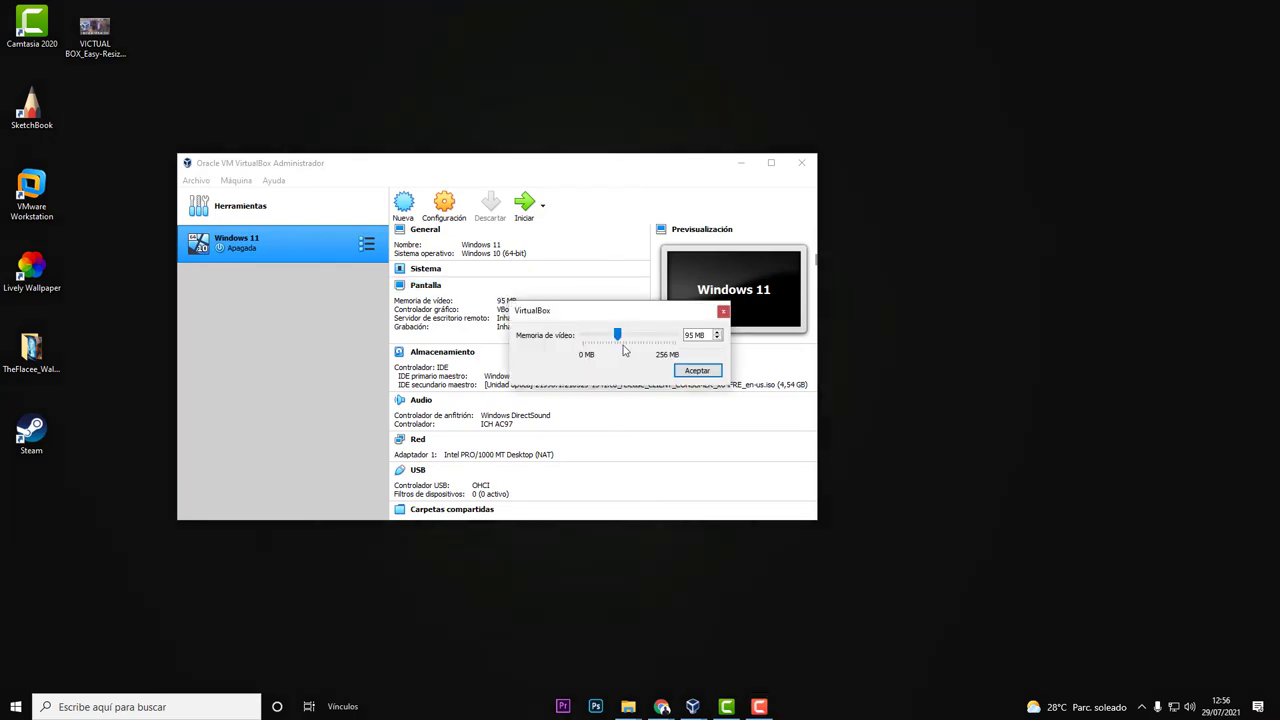
mouse_move(617, 335)
mouse_down()
mouse_move(583, 337)
mouse_move(617, 345)
mouse_up()
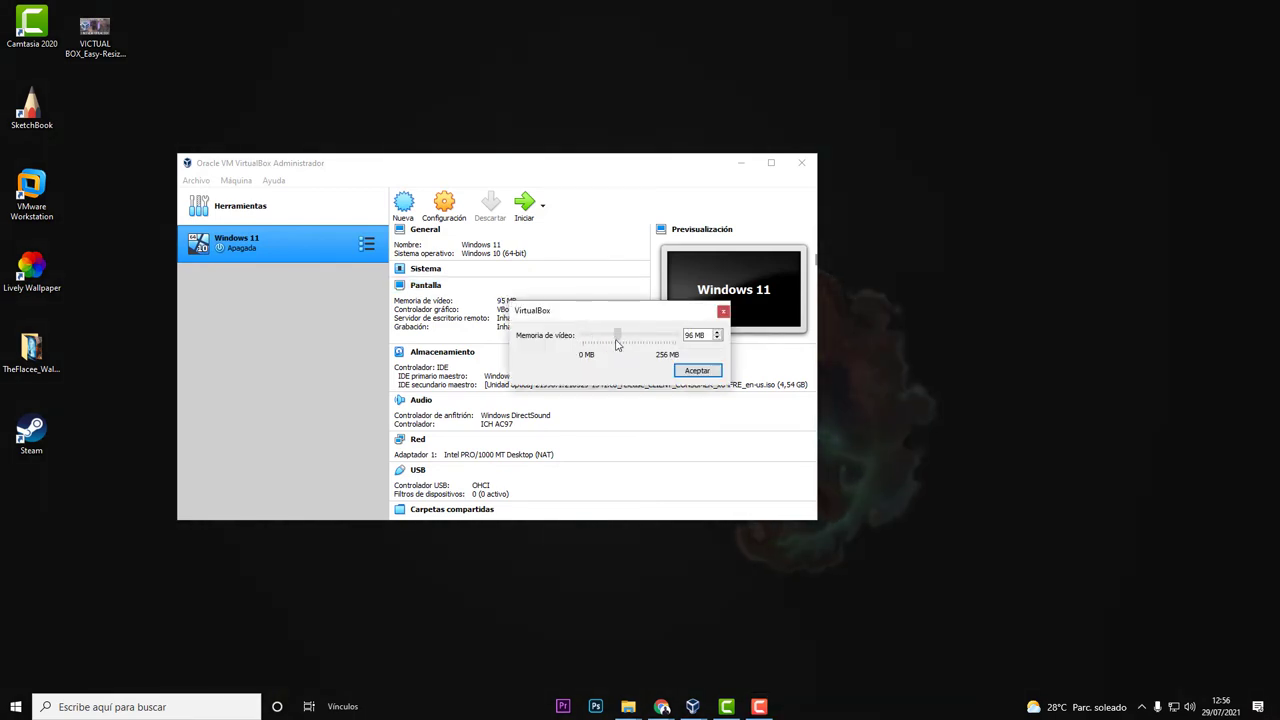
click(697, 370)
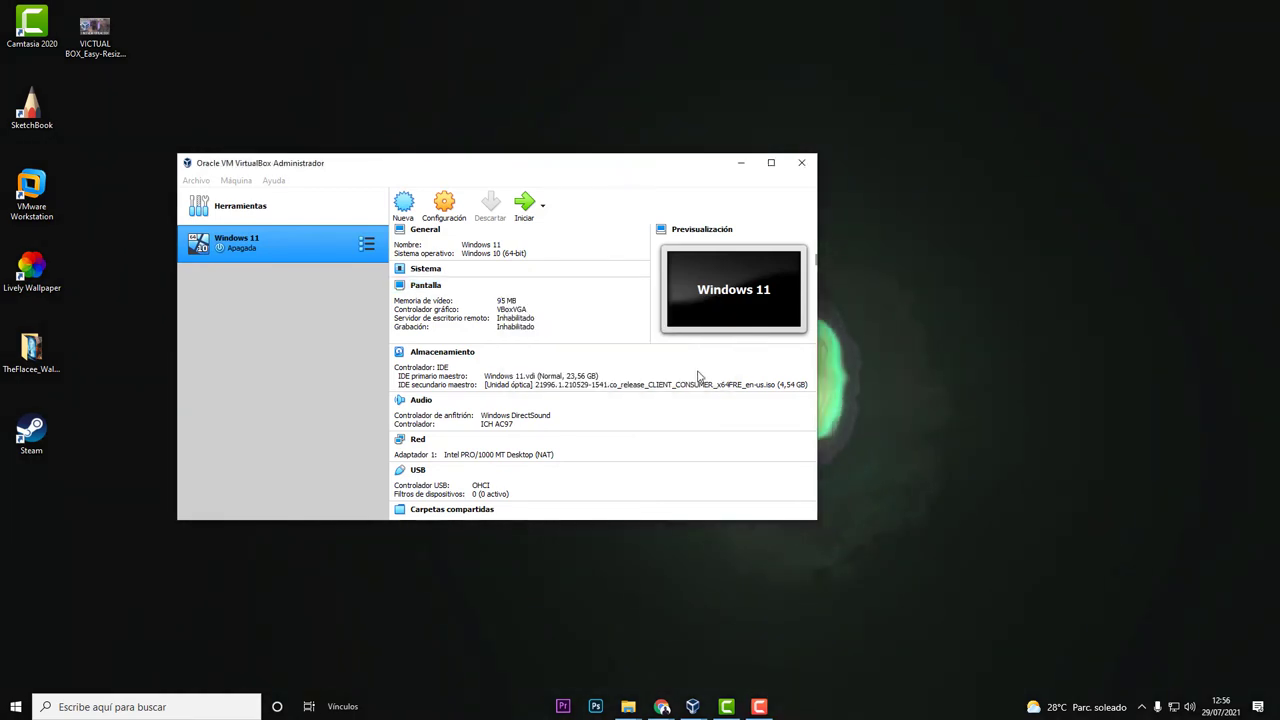
- Boot the Windows 11 machine, accept the license terms and start installing Windows on Drive 0 Unallocated Space
click(522, 206)
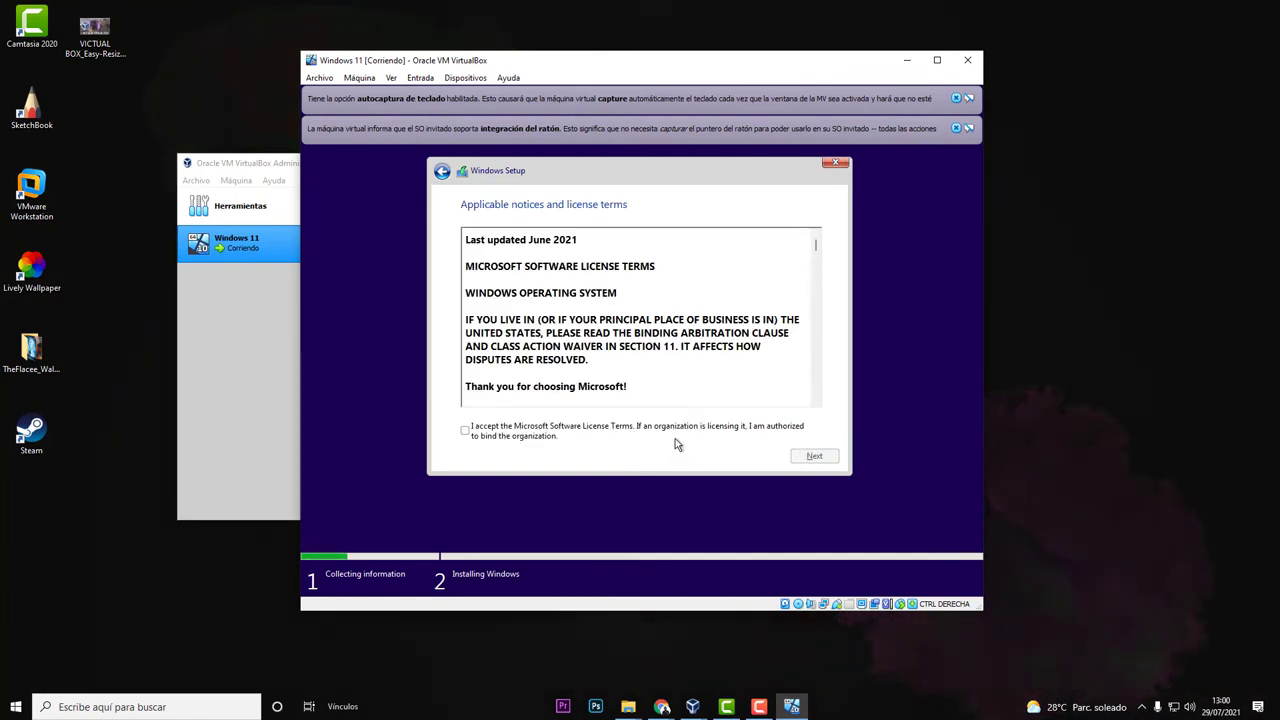
click(465, 430)
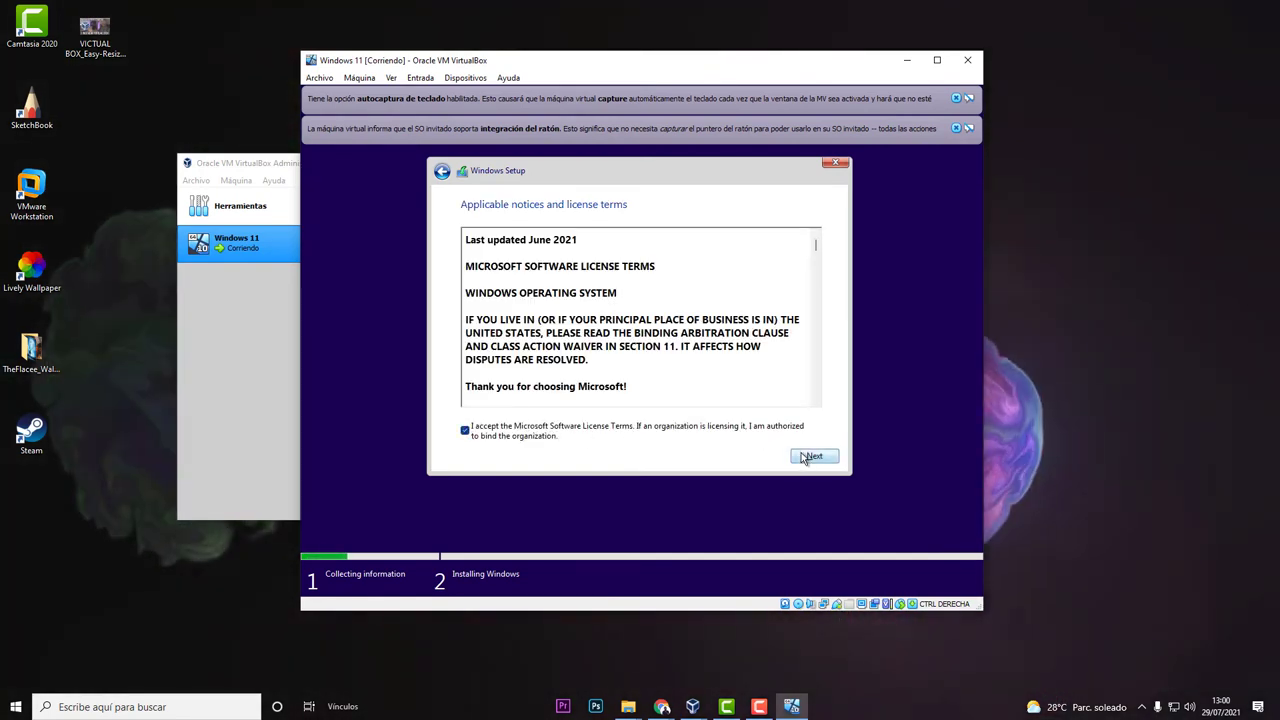
click(812, 456)
click(500, 318)
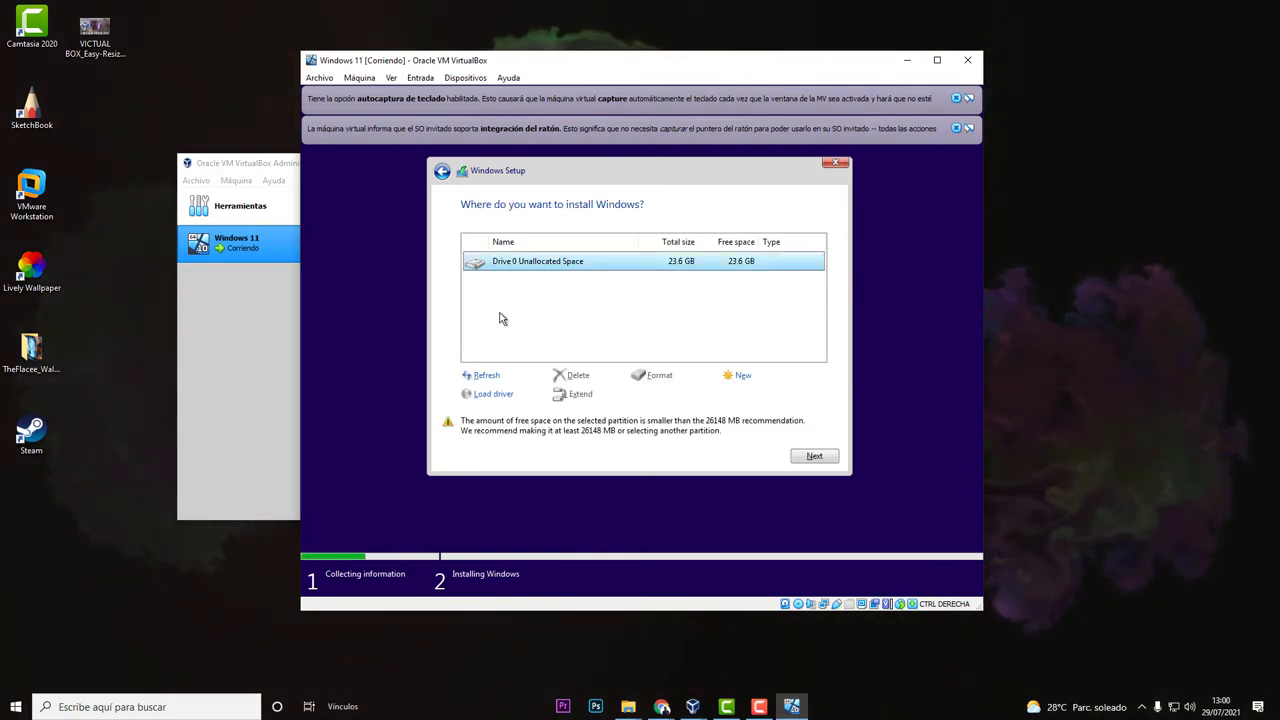
click(812, 455)
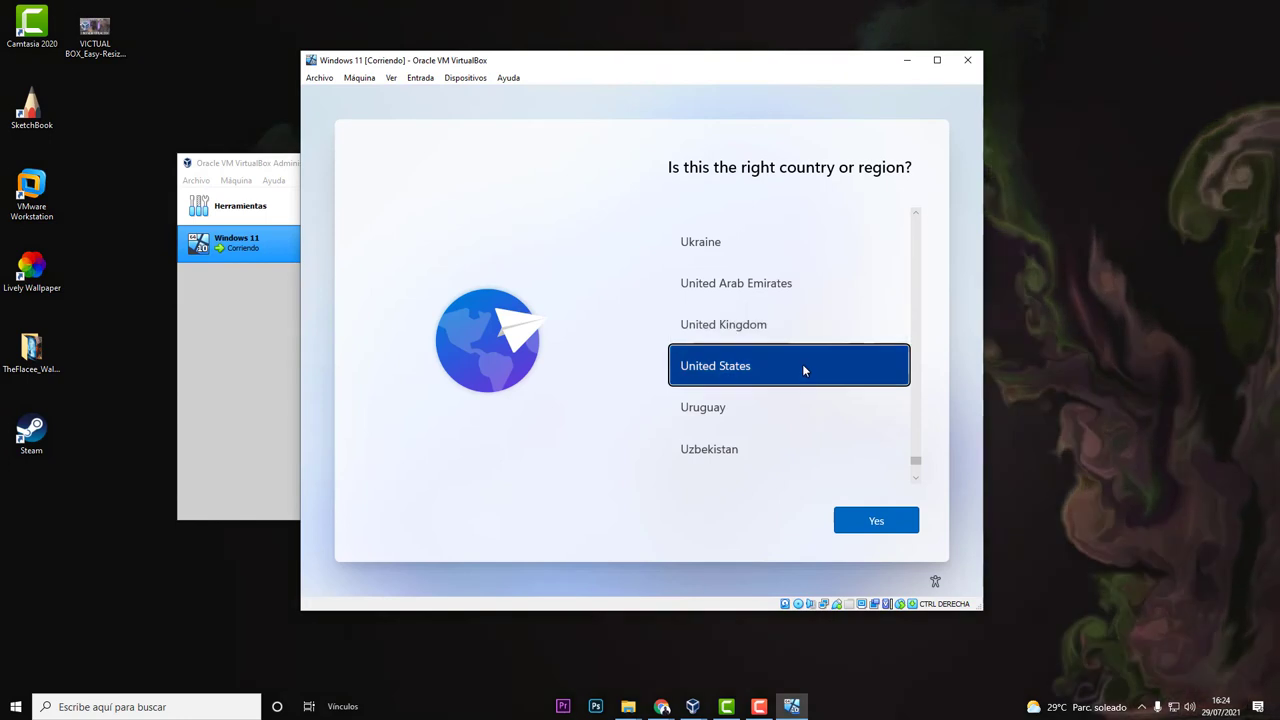
- Set the country or region to Spain in the Windows 11 initial setup and continue
scroll(806, 377, down, 1)
scroll(735, 388, down, 2)
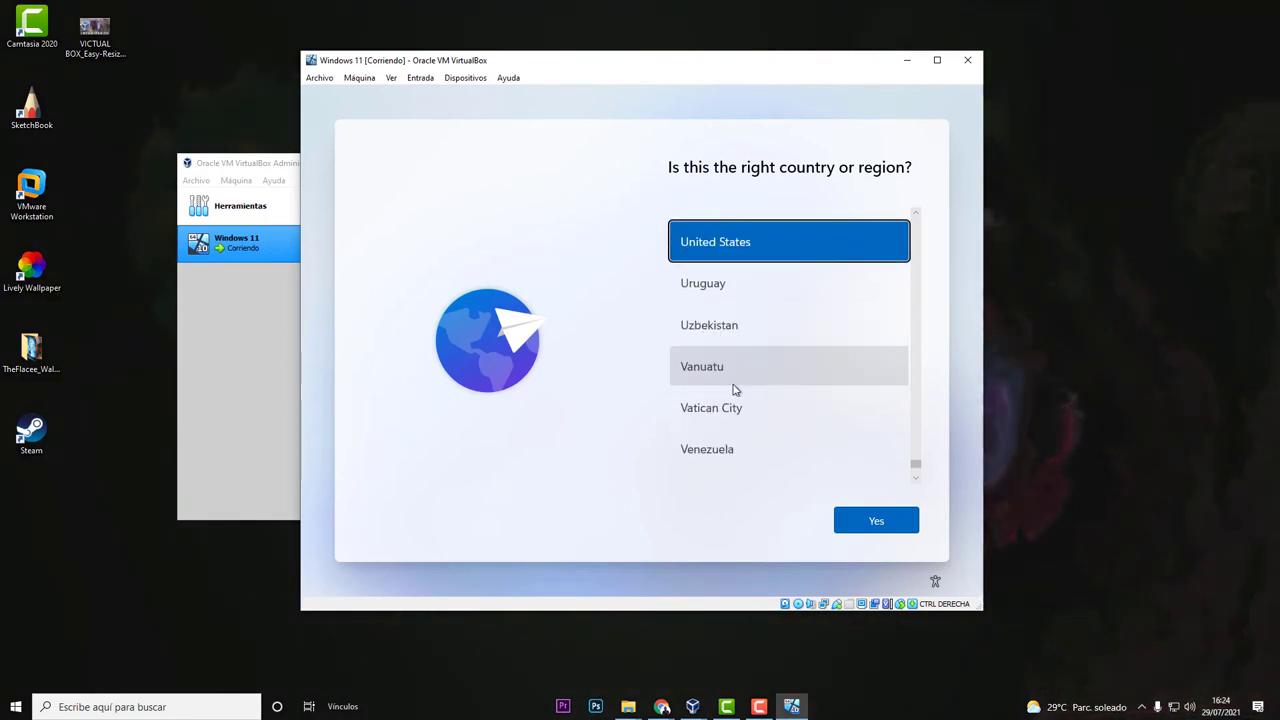
scroll(740, 380, up, 15)
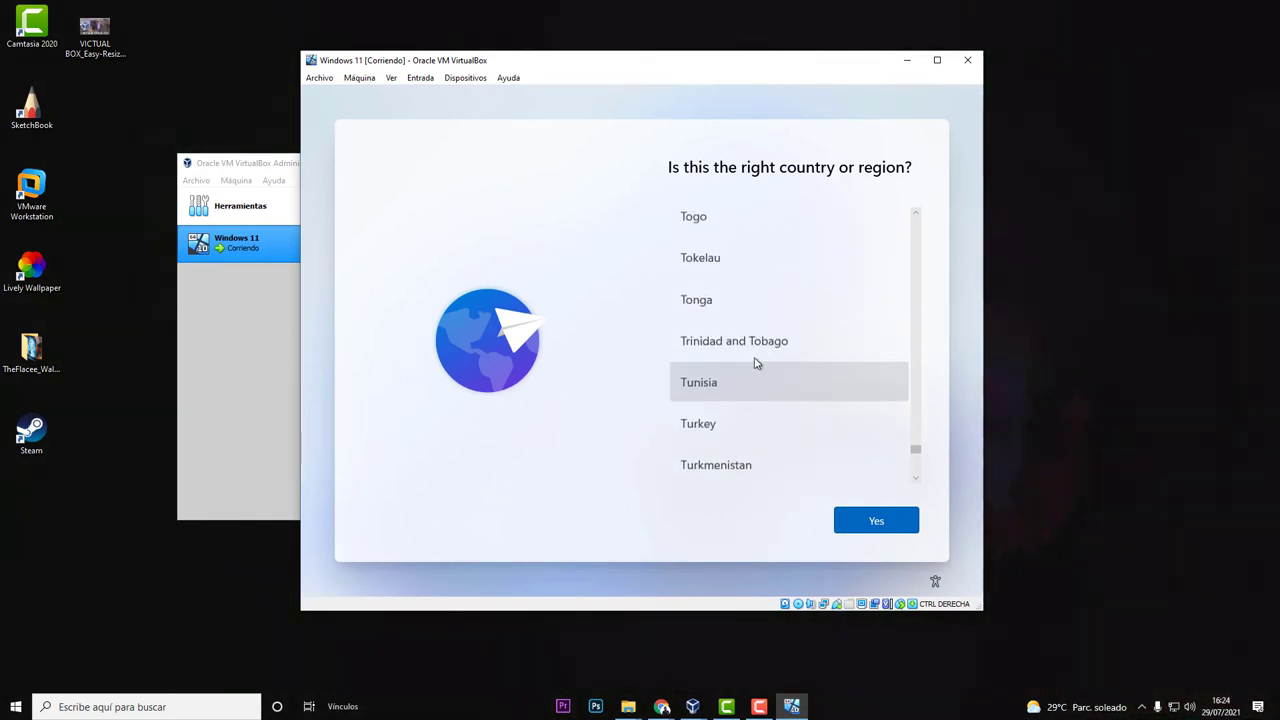
scroll(745, 363, up, 5)
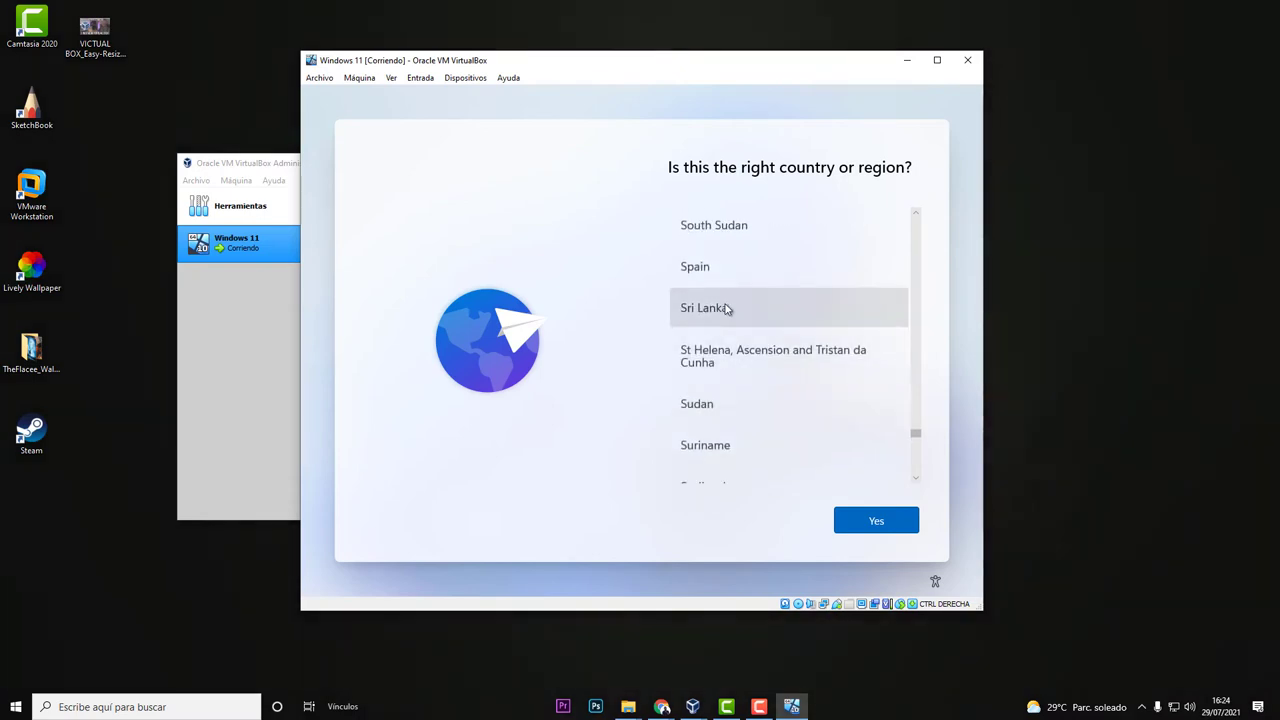
click(734, 280)
click(891, 521)
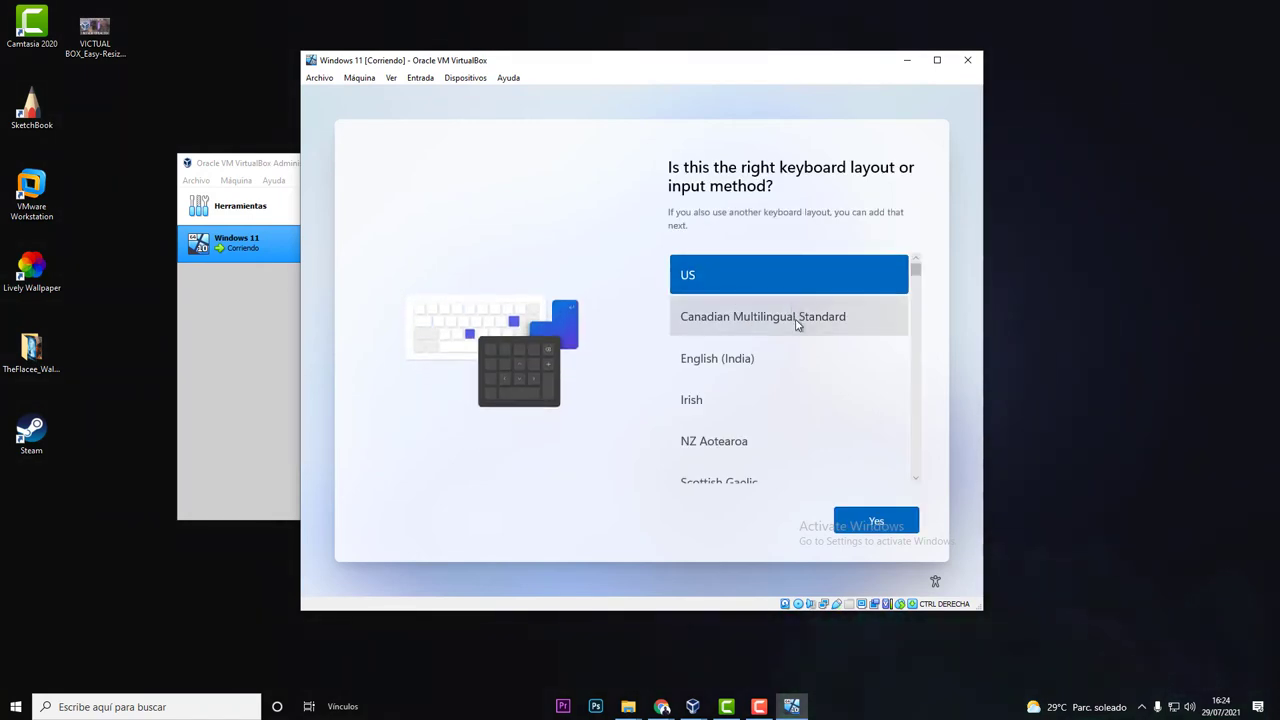
- Choose the Spanish keyboard layout and skip adding a second layout
scroll(797, 323, down, 5)
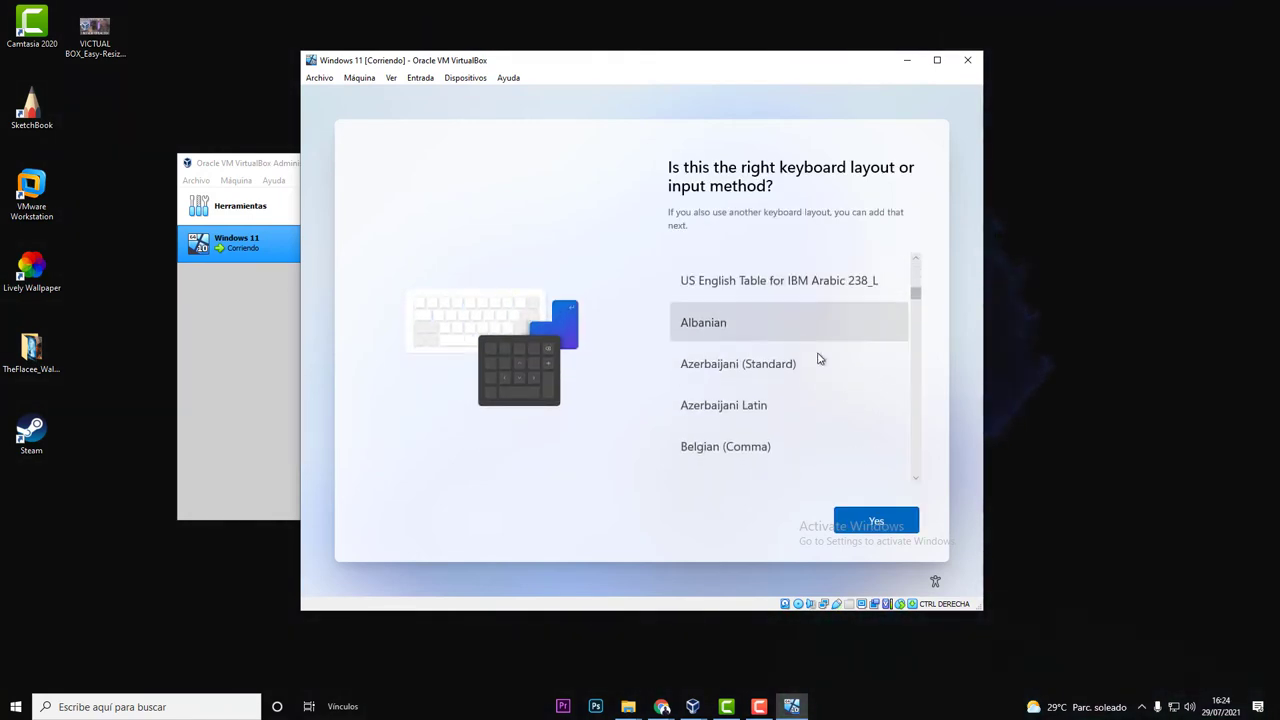
scroll(817, 358, down, 8)
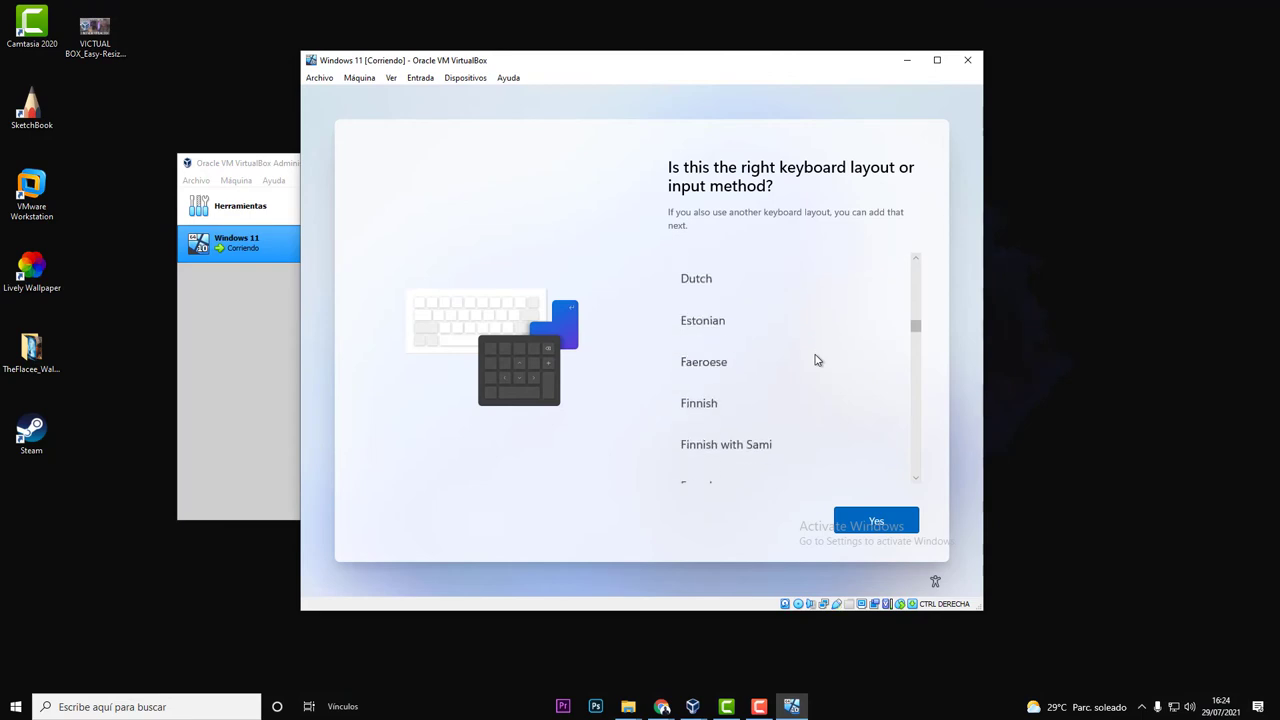
scroll(815, 358, down, 8)
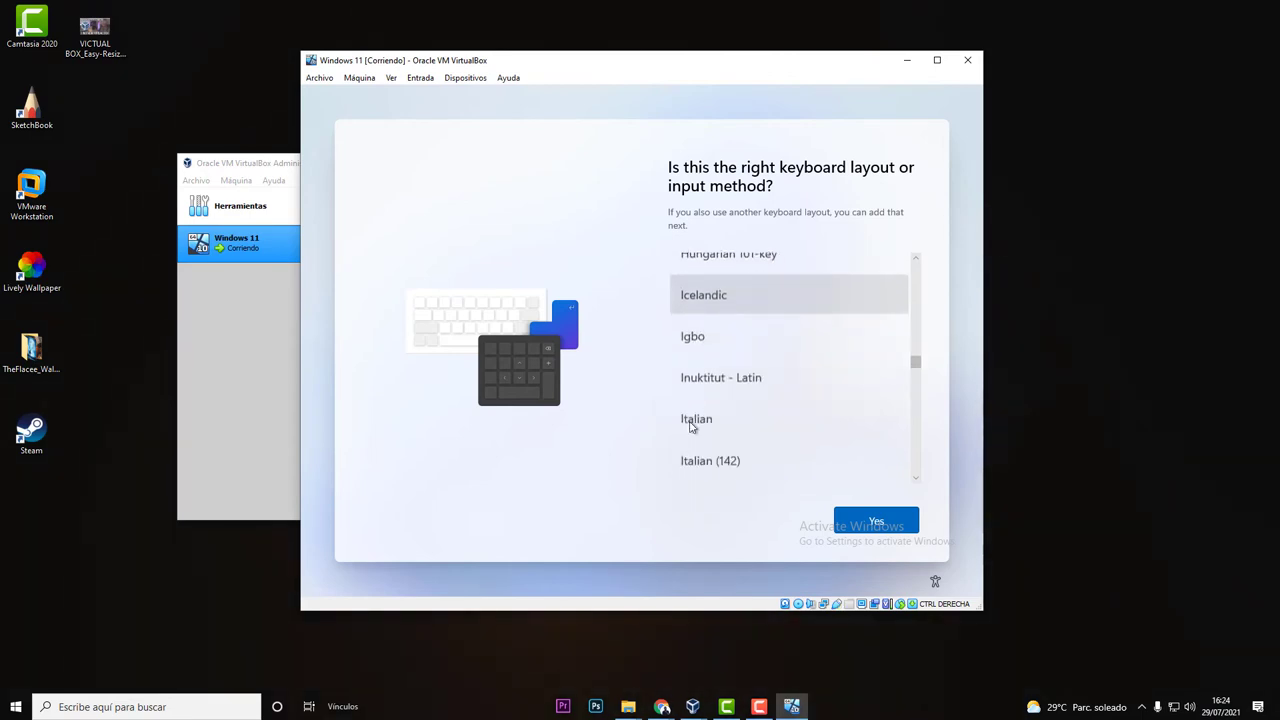
scroll(700, 425, down, 8)
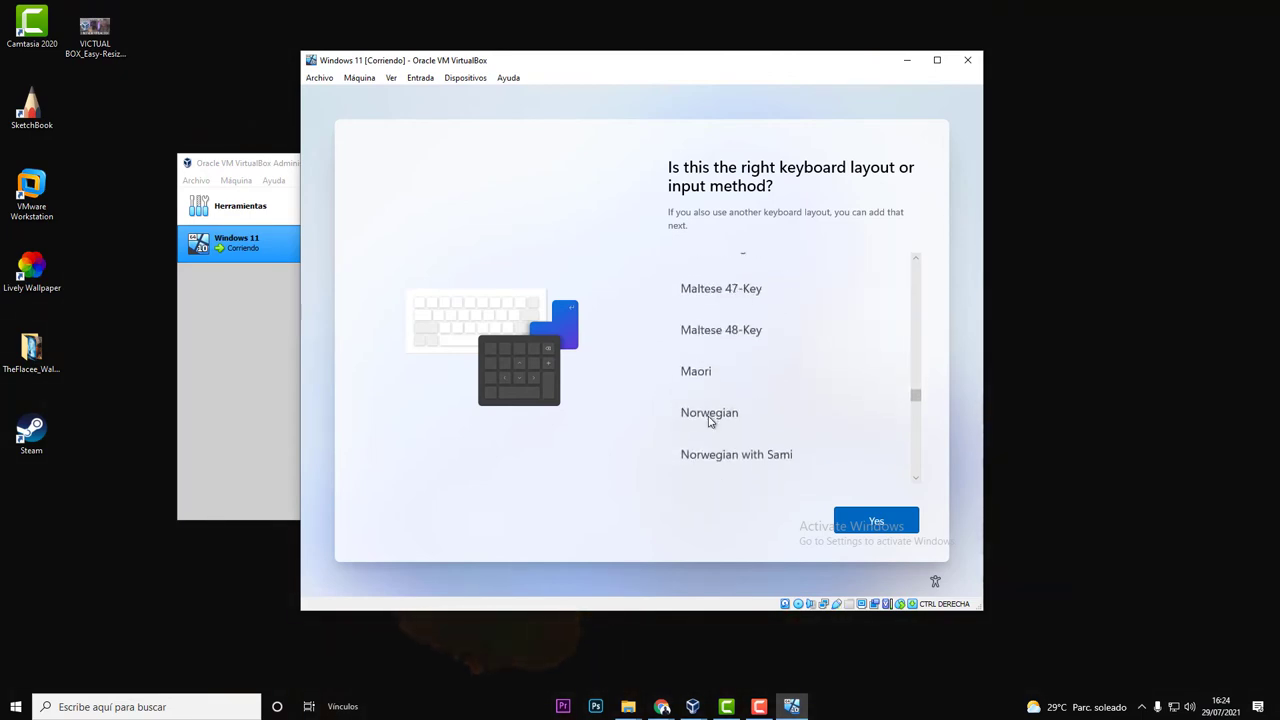
scroll(709, 422, down, 8)
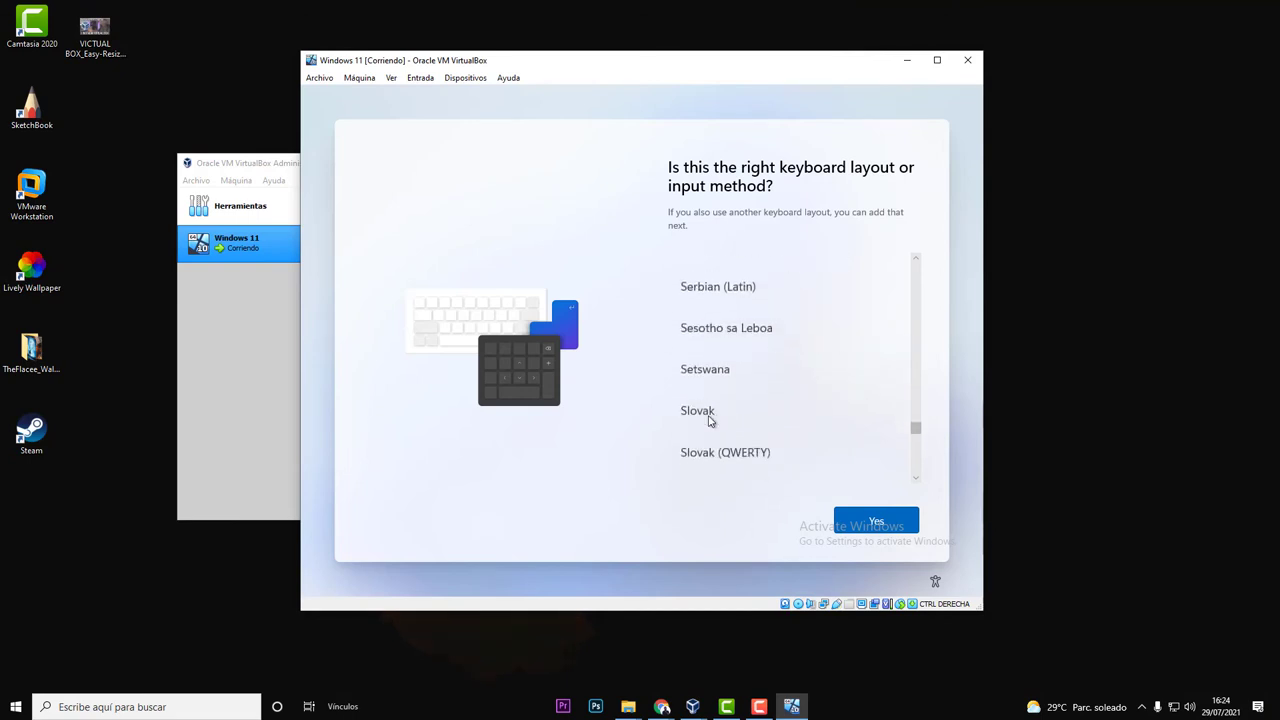
scroll(709, 422, down, 5)
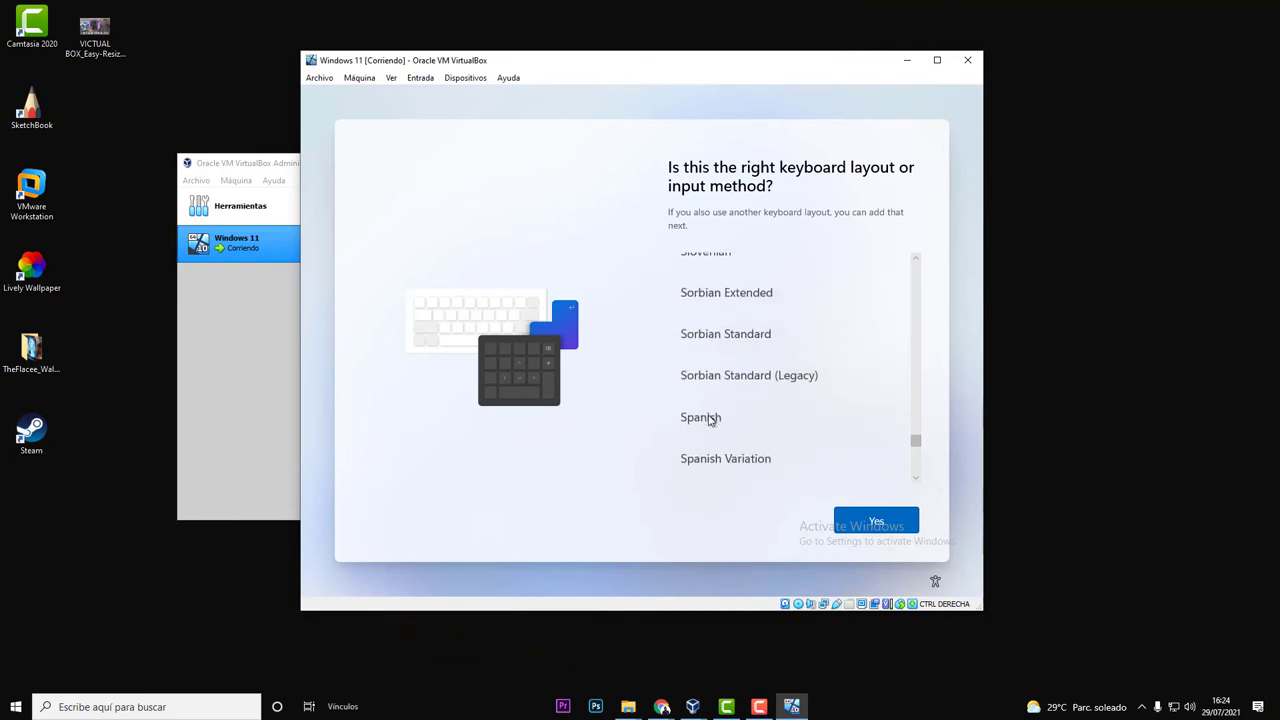
scroll(709, 420, down, 1)
click(740, 390)
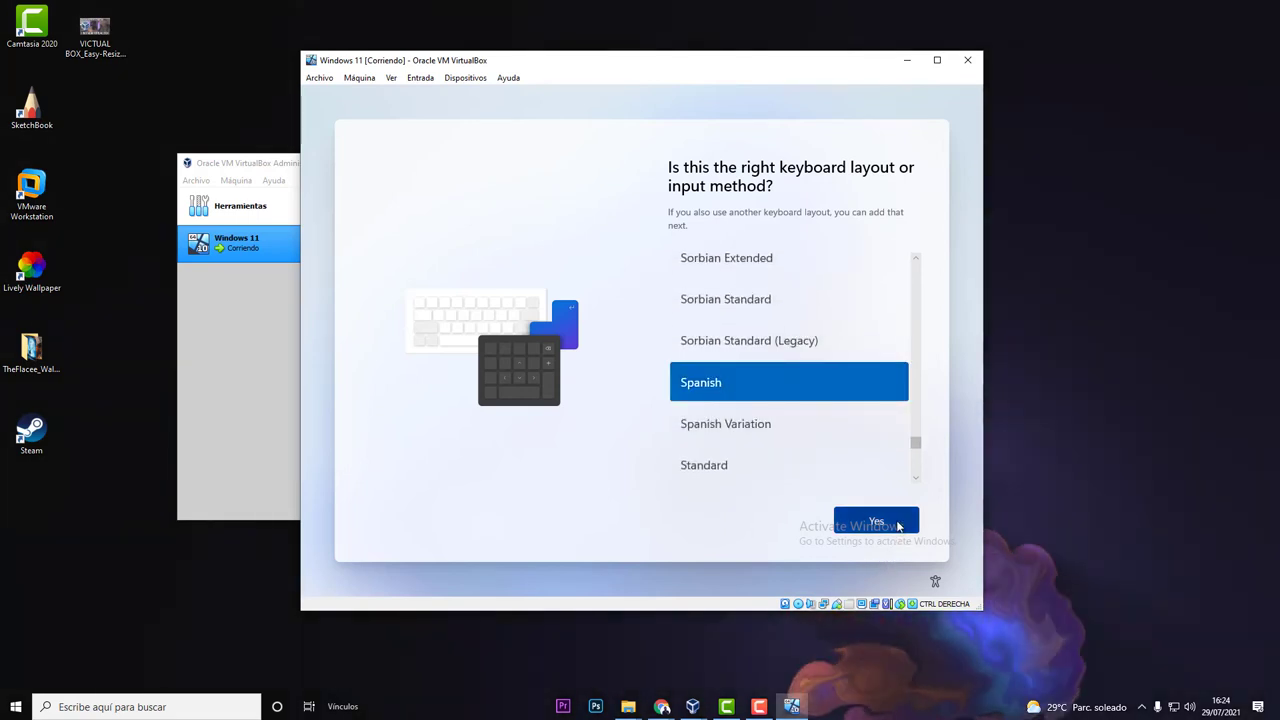
click(897, 524)
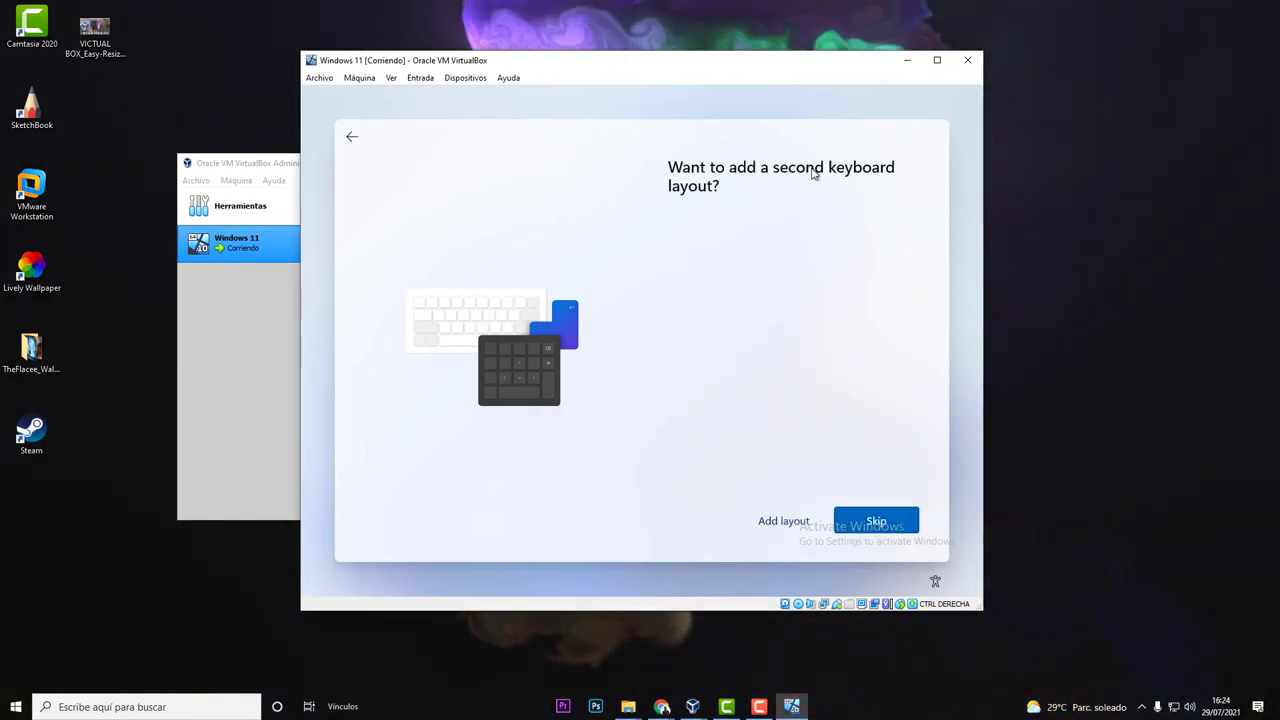
click(876, 532)
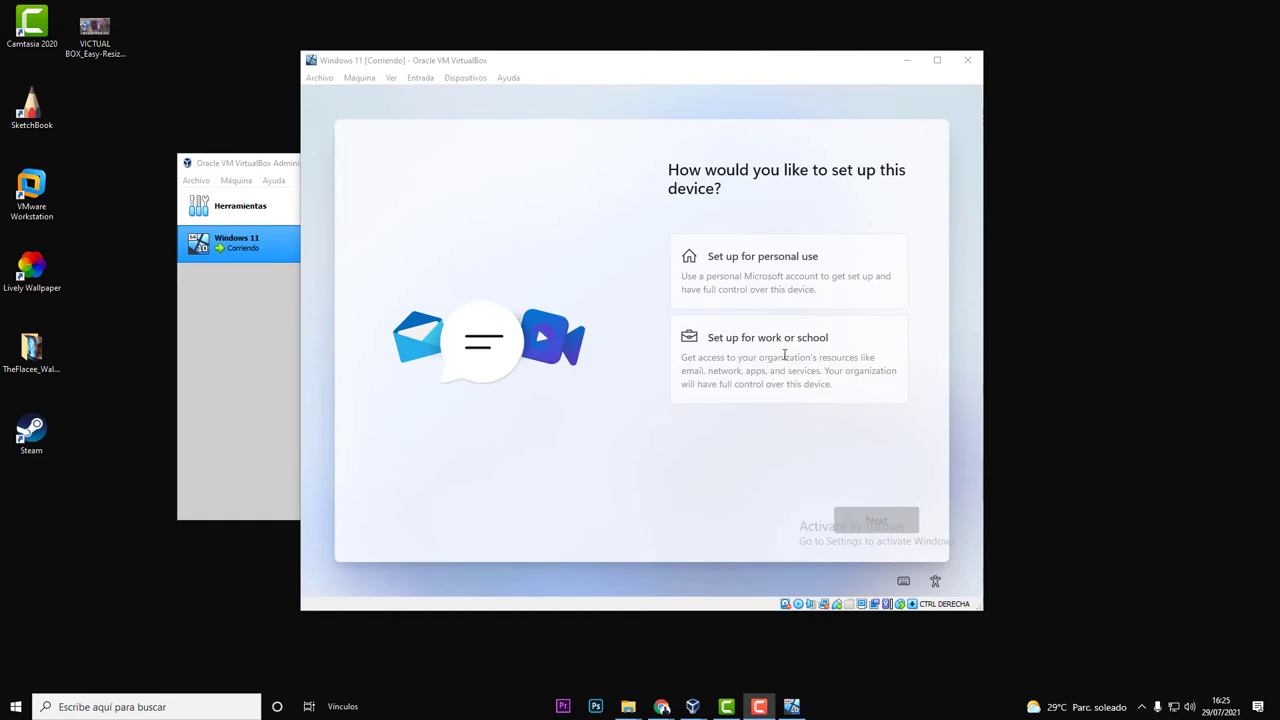
- Set up the device for personal use with an offline account, skipping the Microsoft account for now
click(756, 258)
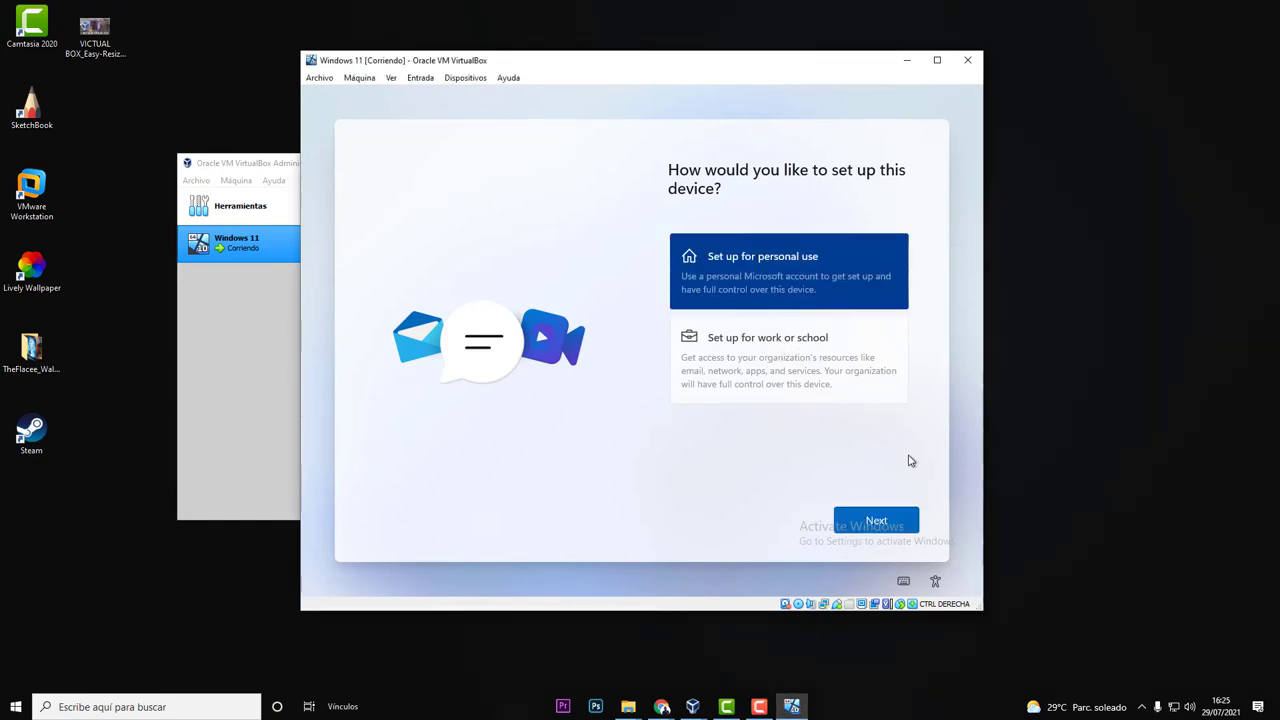
click(885, 521)
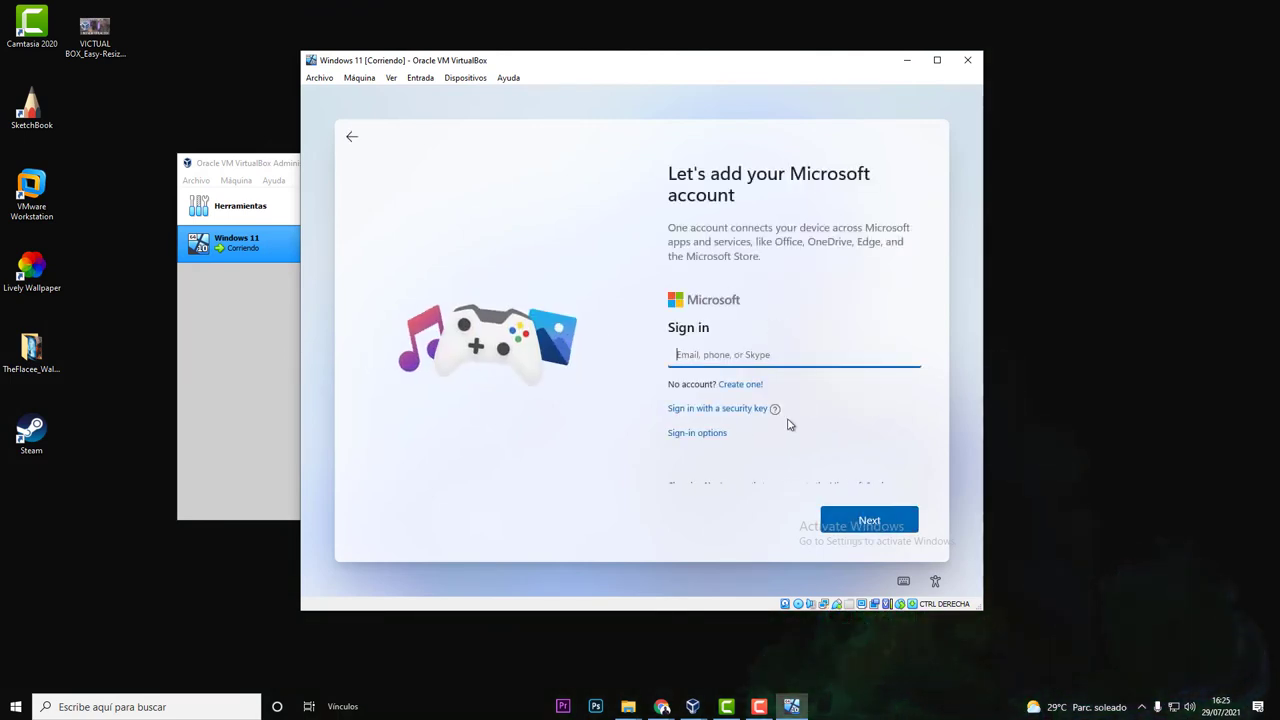
click(704, 401)
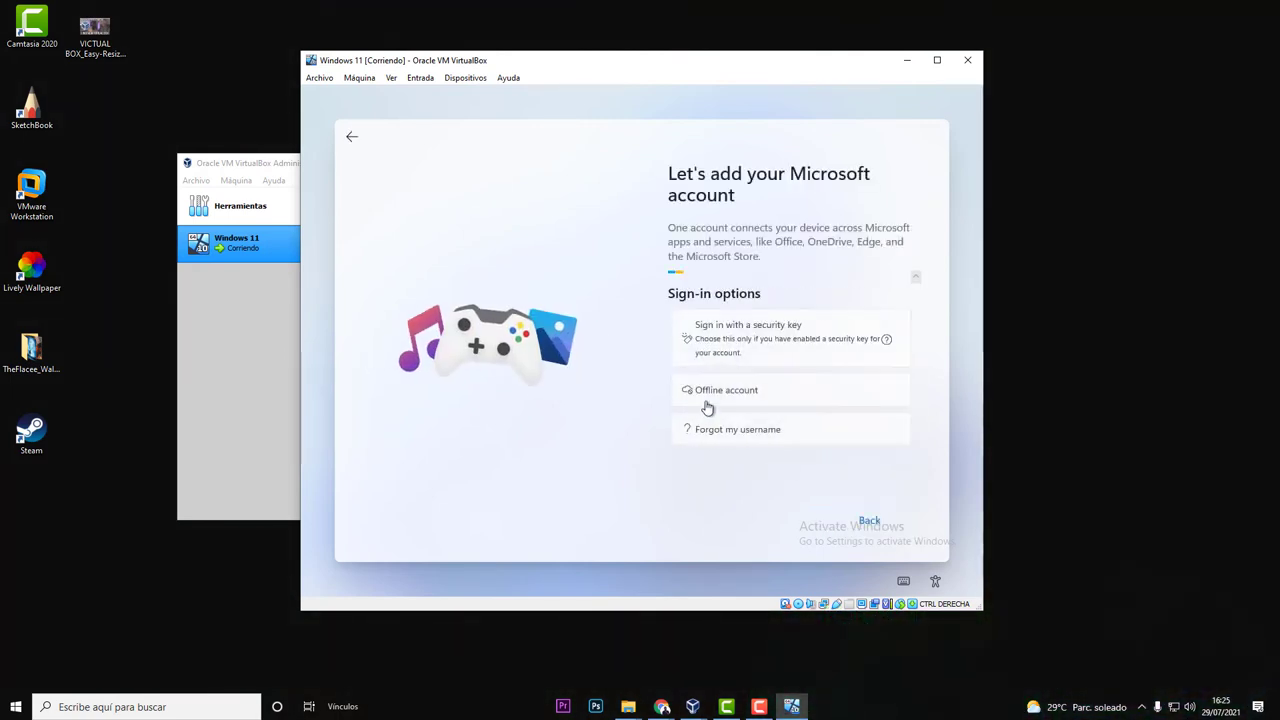
click(703, 398)
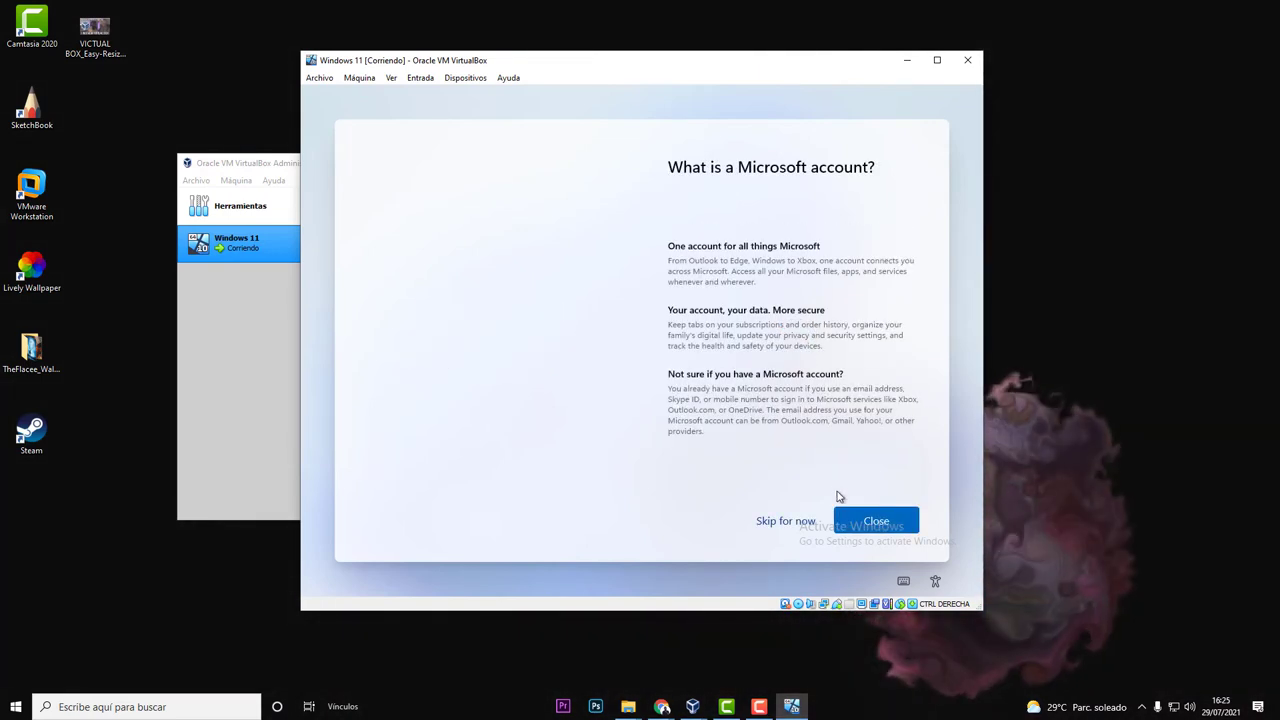
click(784, 522)
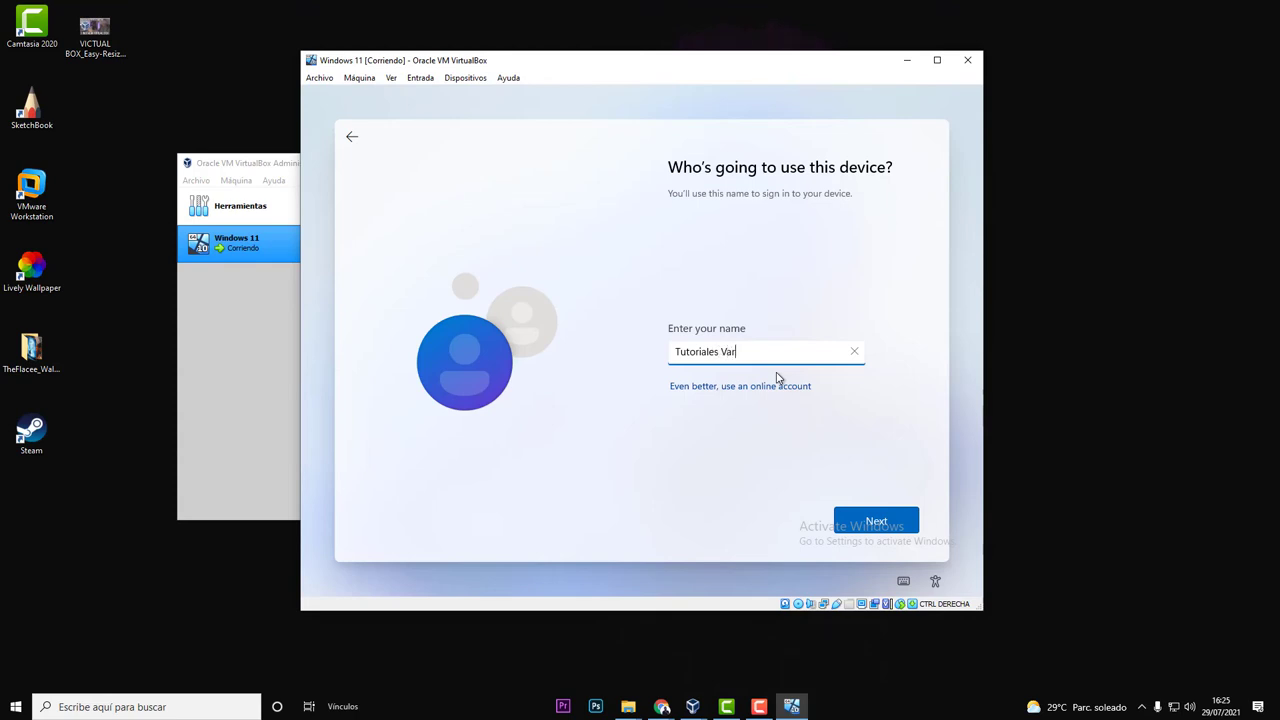
- Enter Tutoriales Varios as the device's user name and continue with the password left blank
key(BackSpace)
key(BackSpace)
click(900, 523)
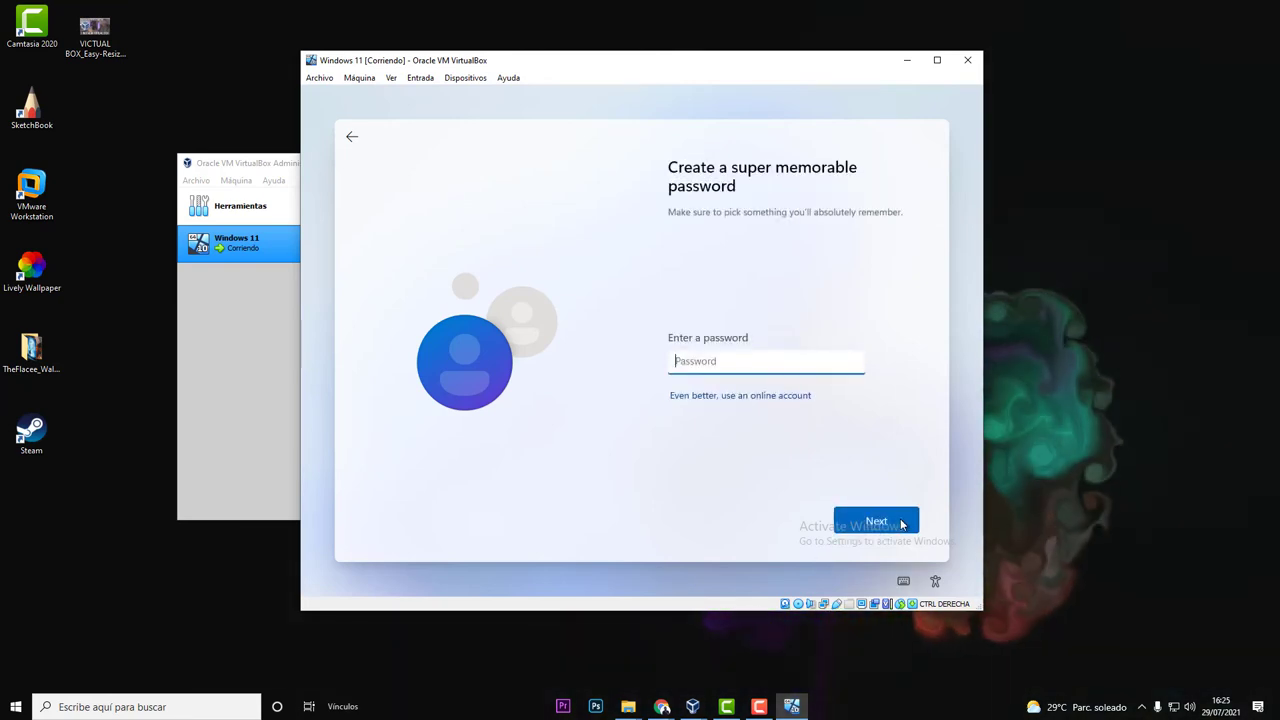
click(860, 523)
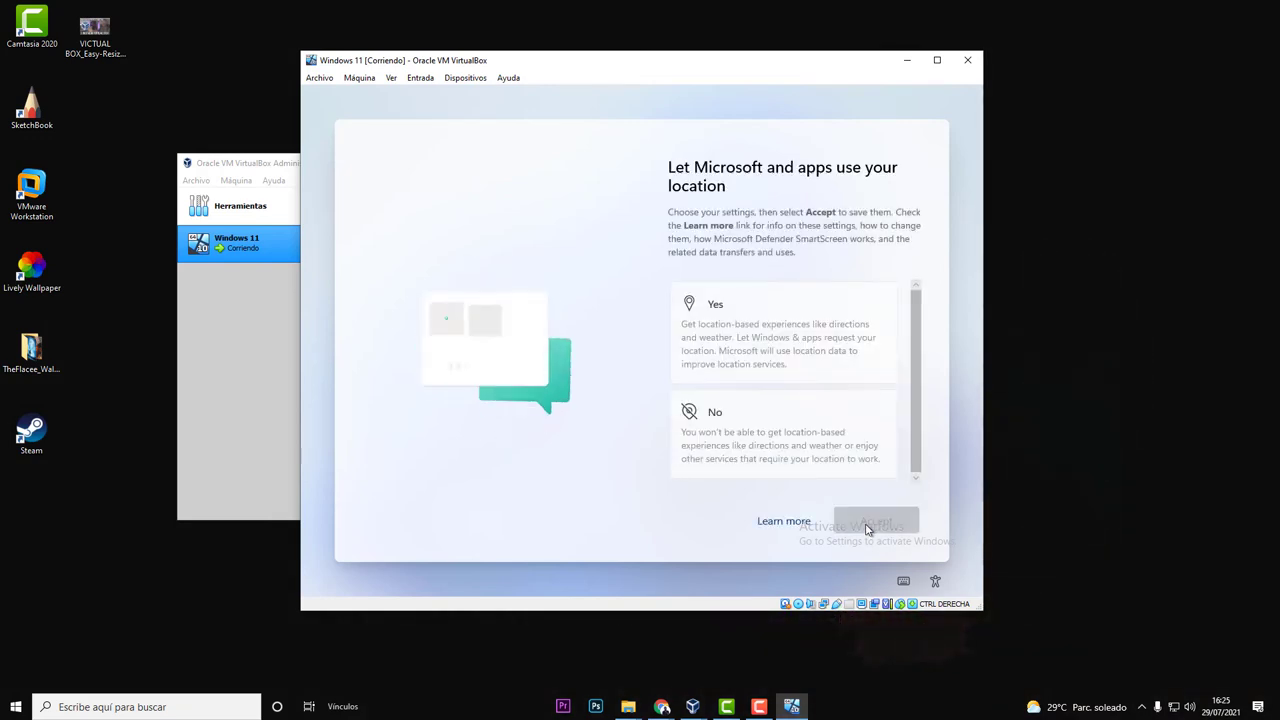
- Choose No for letting Microsoft and apps use the location, and decline the privacy option on the following page
click(817, 432)
click(867, 527)
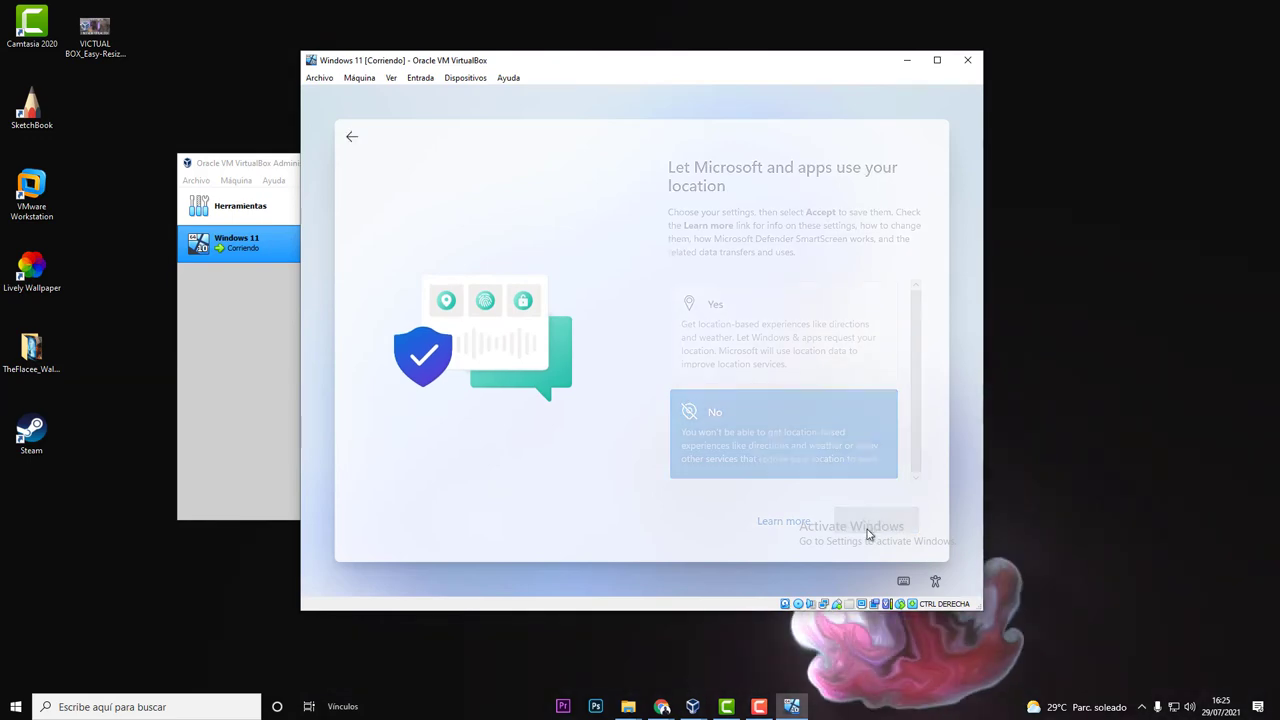
click(805, 440)
click(870, 522)
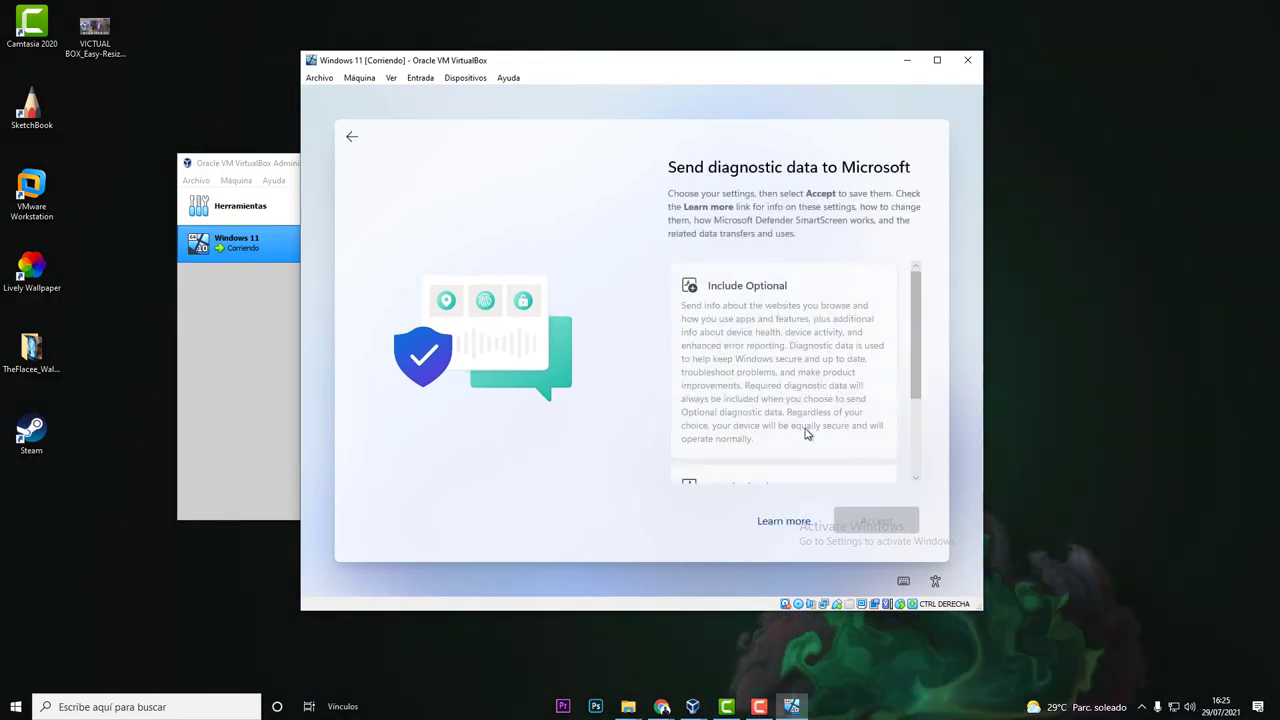
- Limit diagnostic data sent to Microsoft to Required only, and decline the privacy option on the following page
scroll(812, 450, down, 5)
click(812, 453)
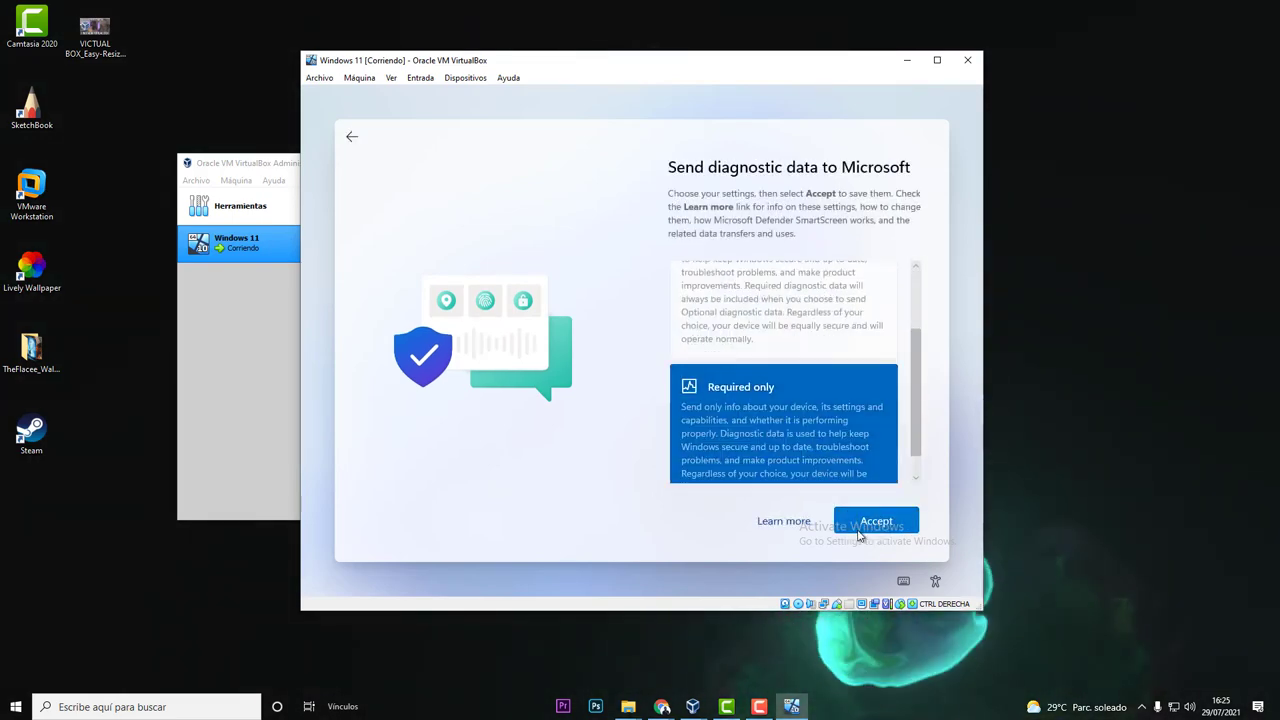
click(870, 522)
click(795, 420)
click(872, 521)
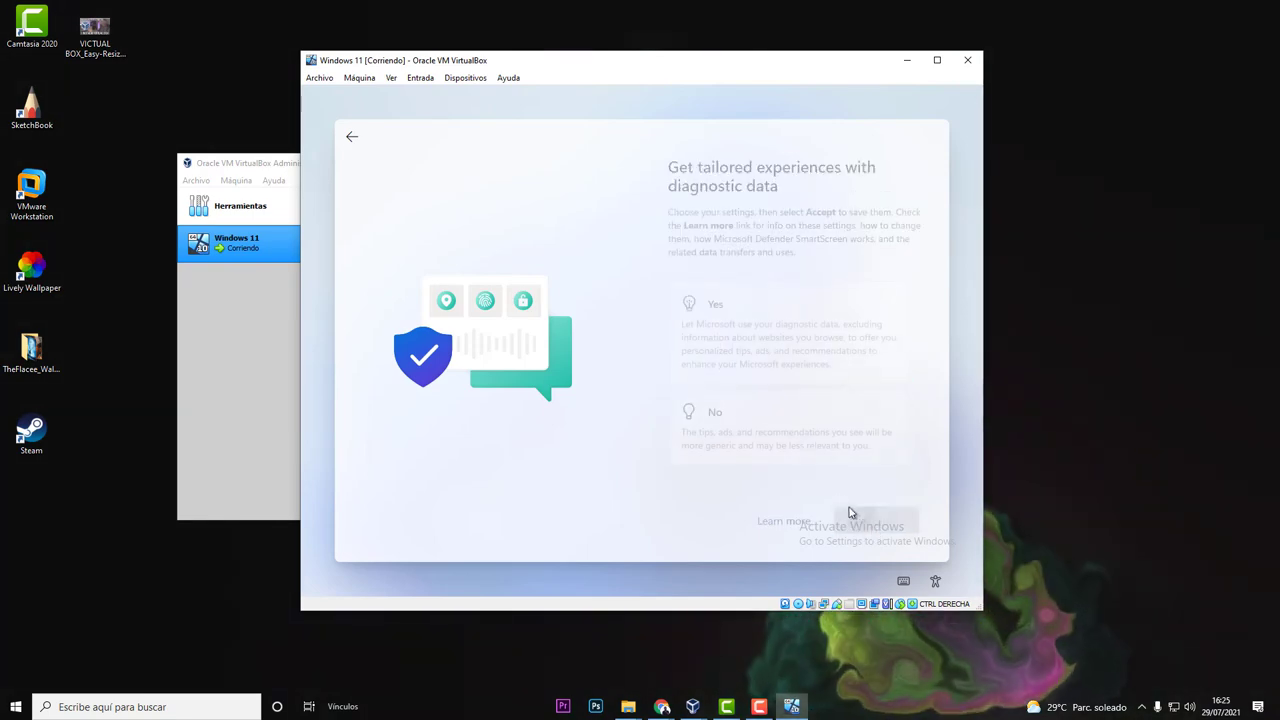
- Choose No for tailored experiences with diagnostic data and for letting apps use the advertising ID
click(800, 443)
click(866, 522)
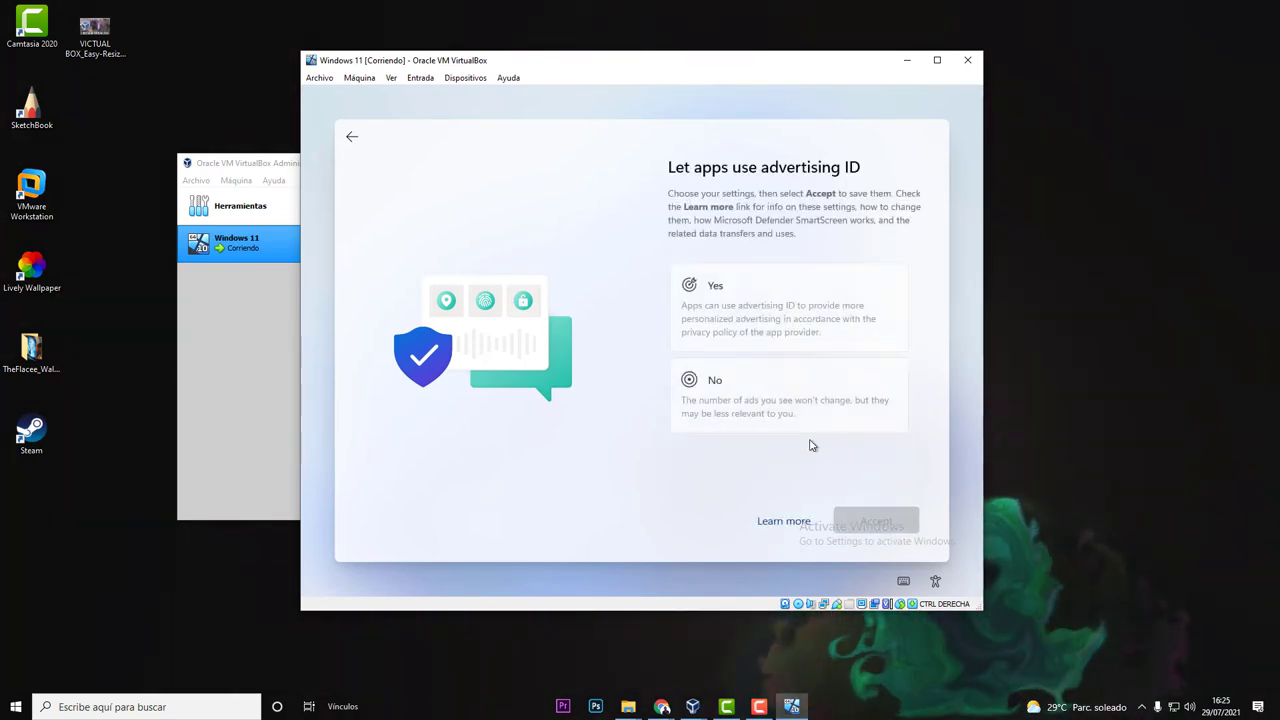
click(811, 430)
click(855, 522)
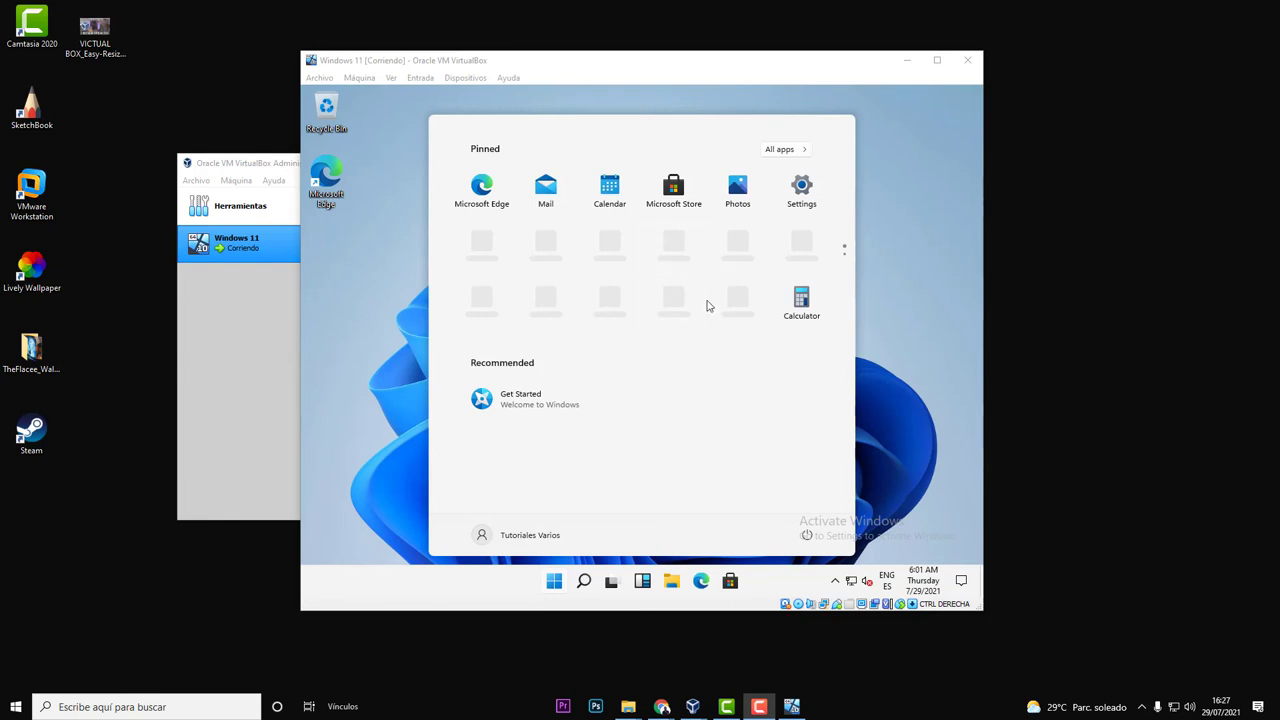
- Maximize the virtual machine window and open the display settings of the Windows 11 guest
click(937, 60)
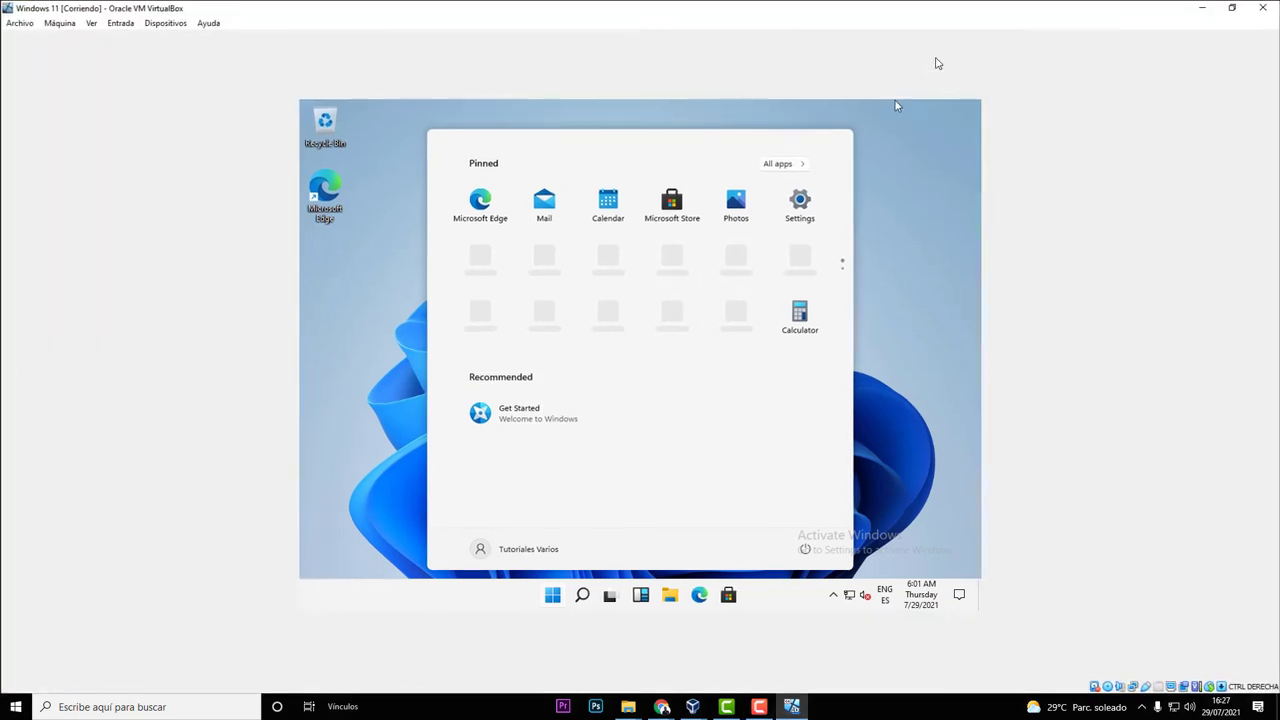
click(927, 436)
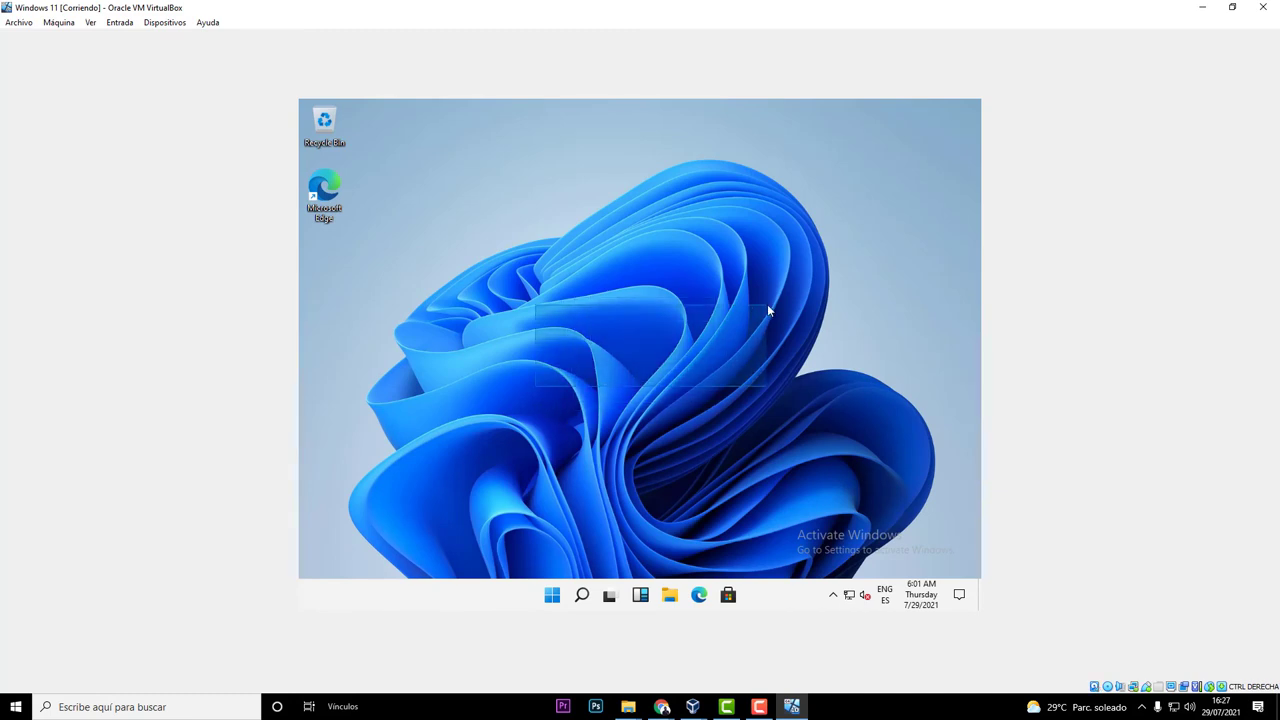
right_click(623, 337)
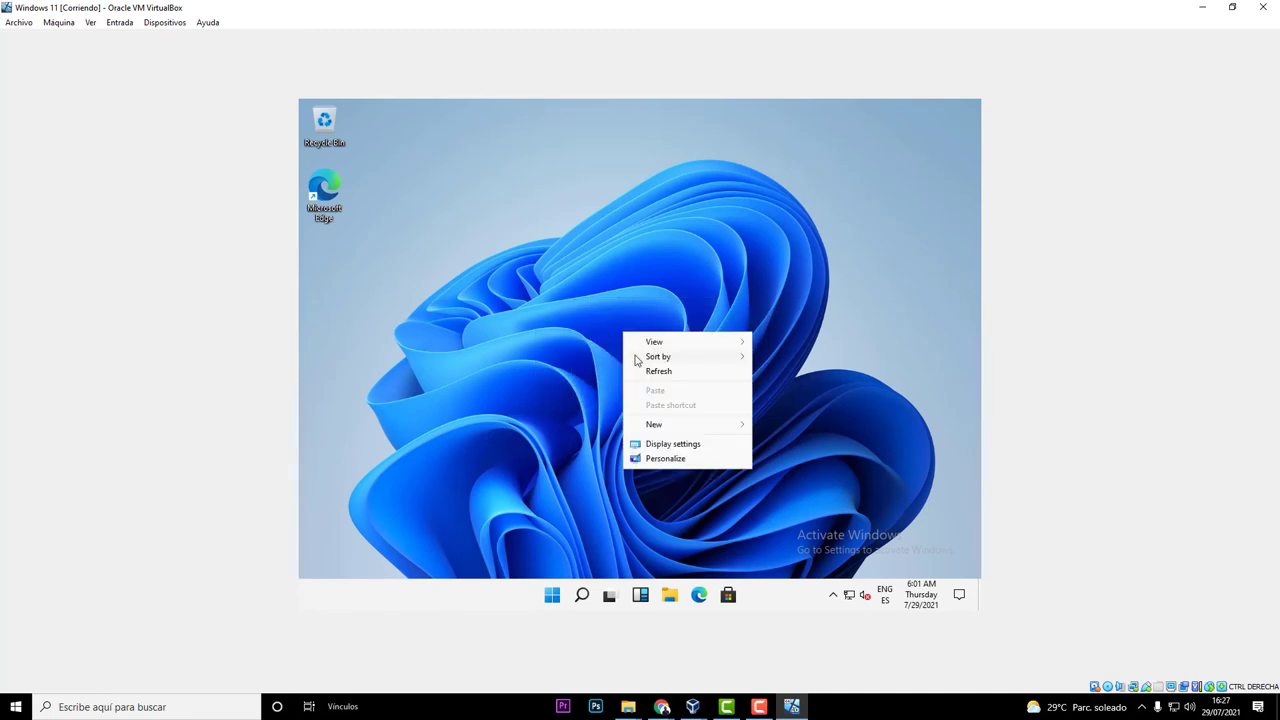
click(660, 444)
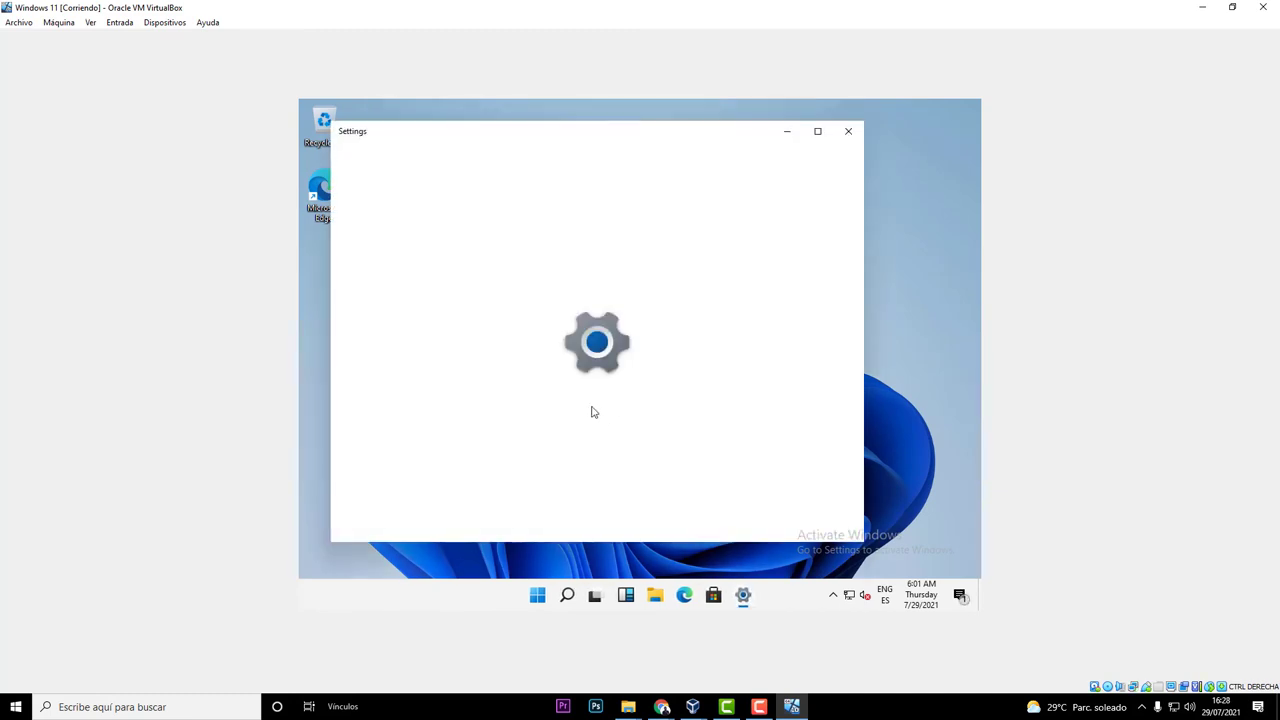
scroll(620, 368, down, 3)
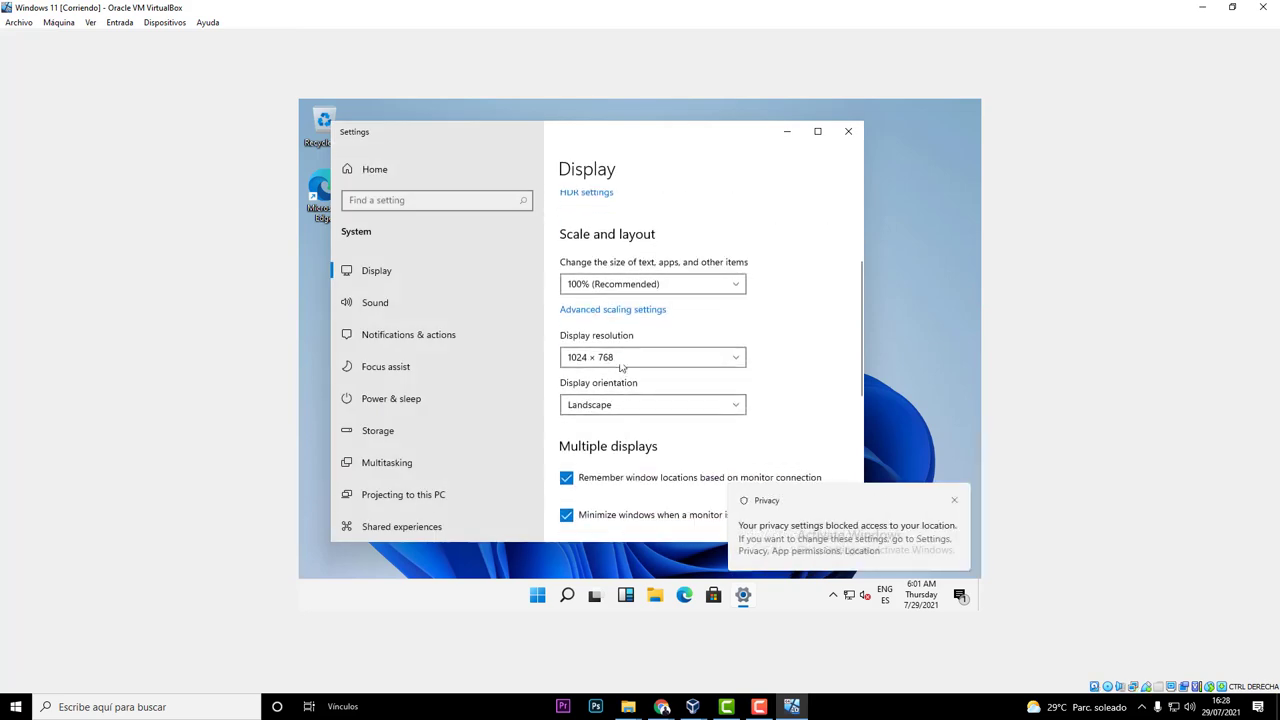
- Set the guest's display resolution to 1600 × 1200 and keep the change
click(622, 360)
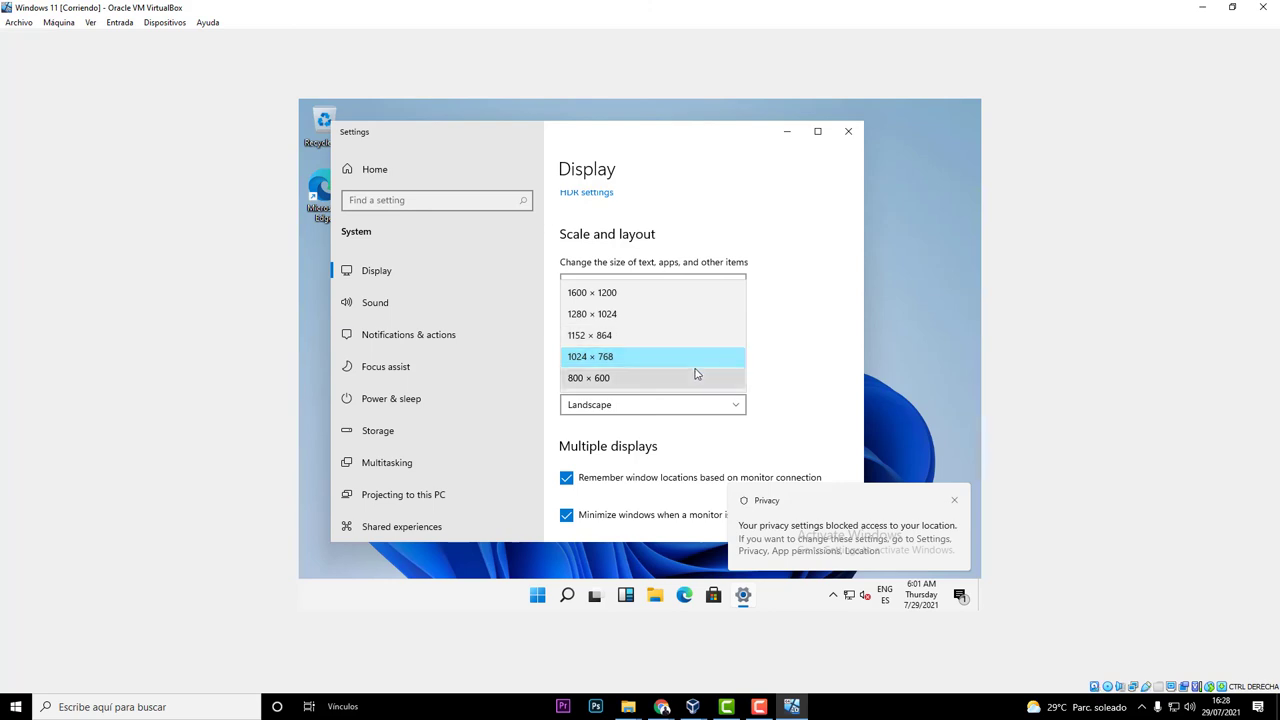
click(640, 291)
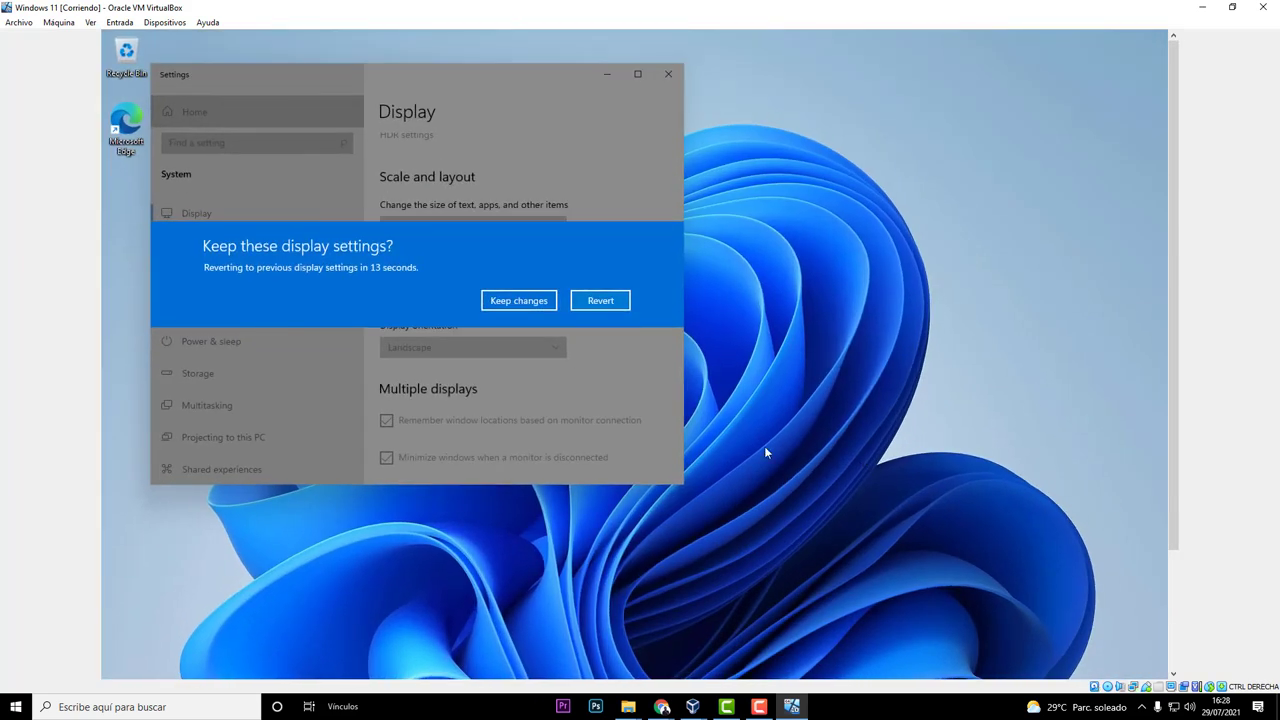
click(530, 300)
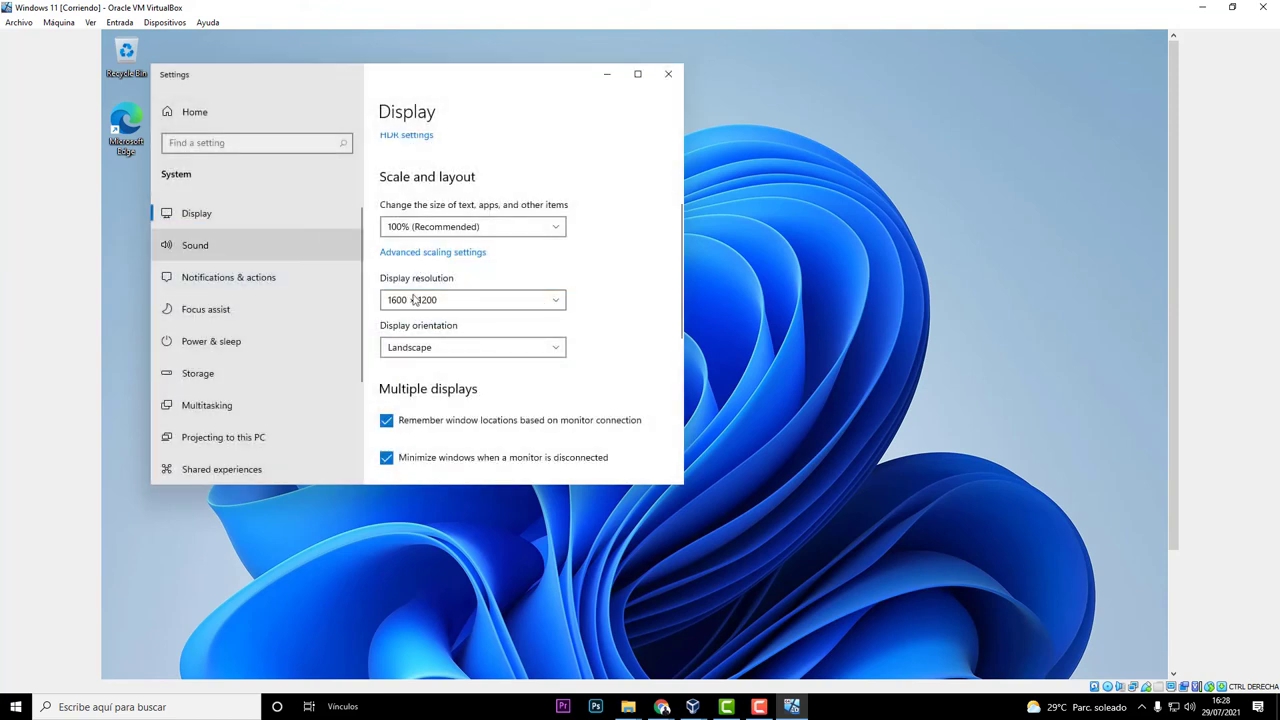
click(468, 300)
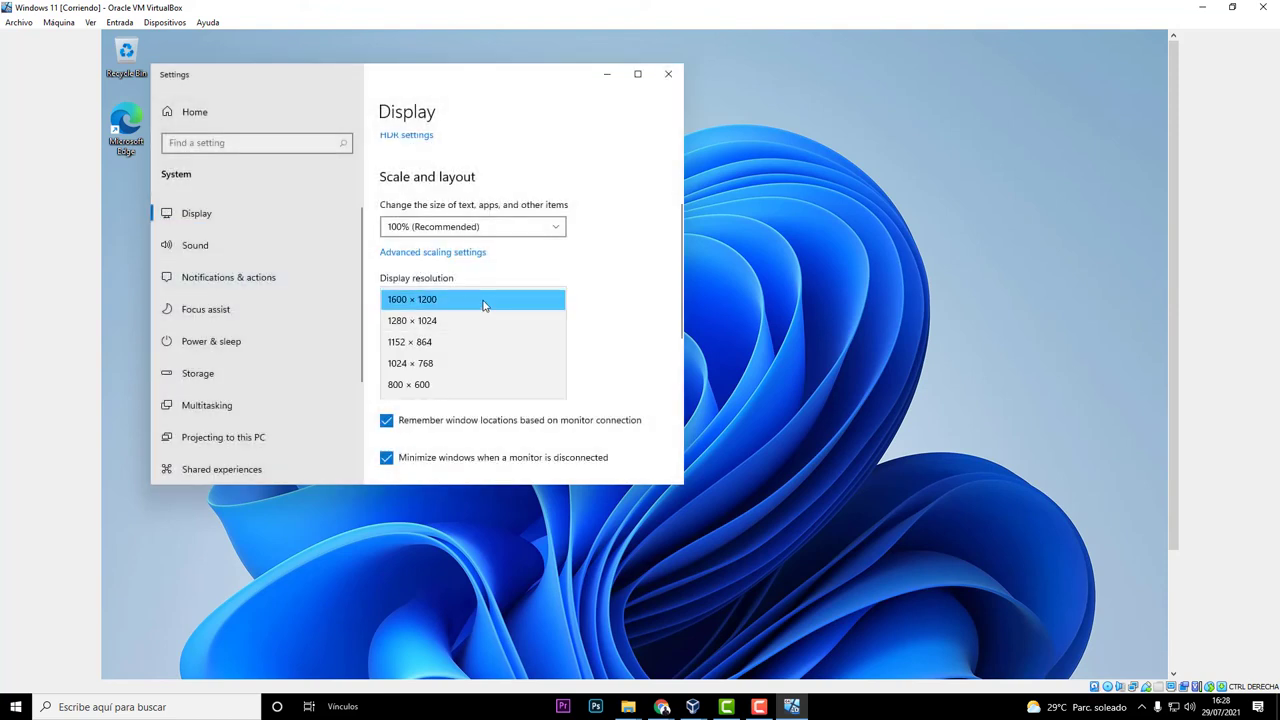
click(568, 262)
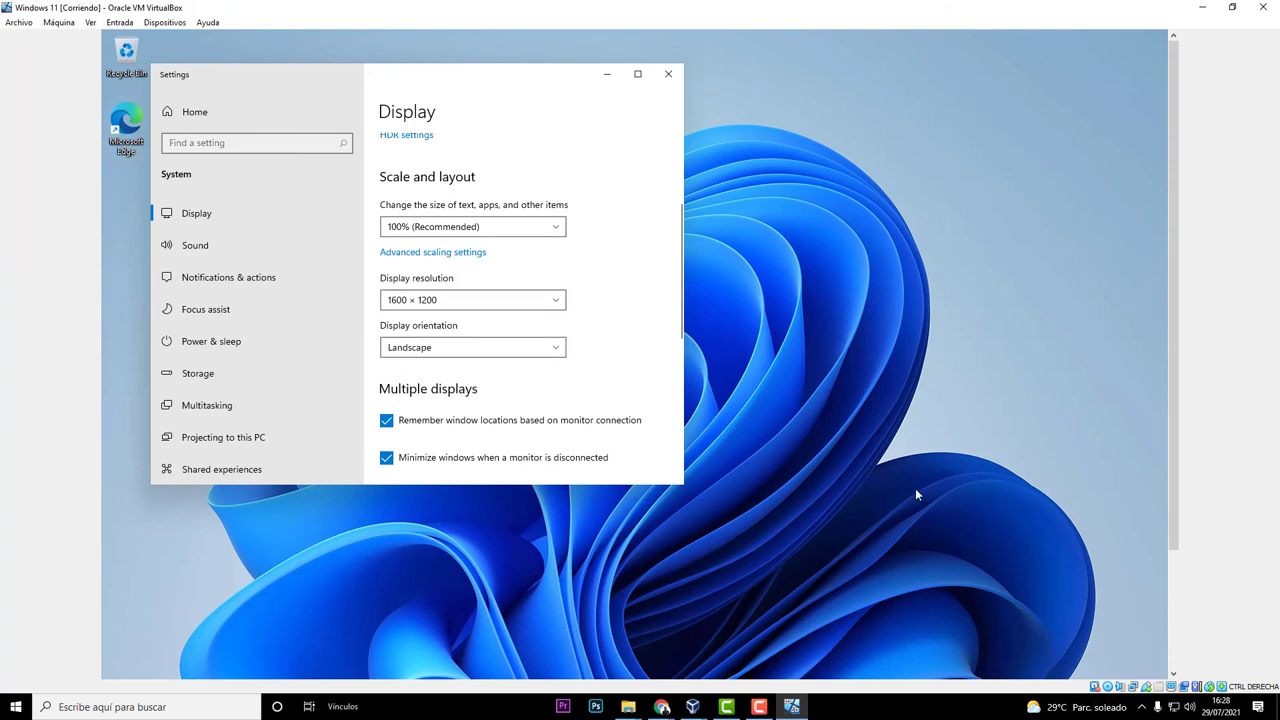
- Set the guest's display resolution to 1152 × 864, keep the change and close Settings
click(528, 300)
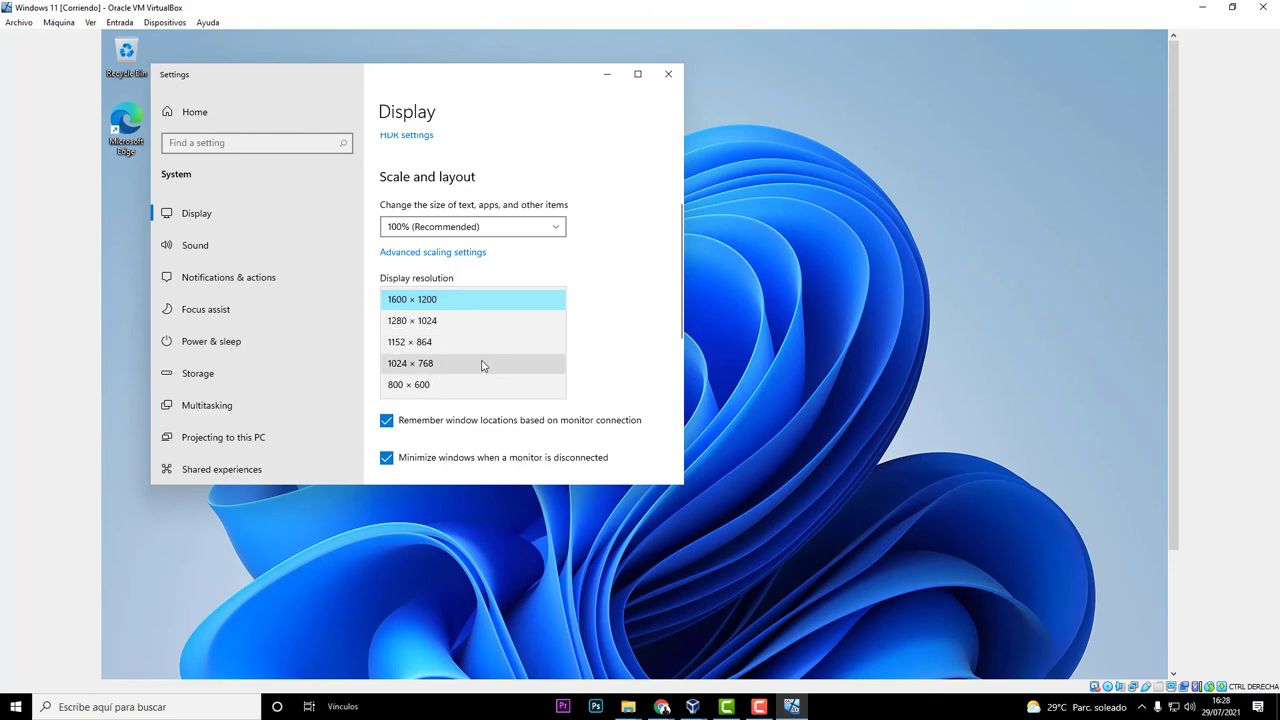
click(483, 363)
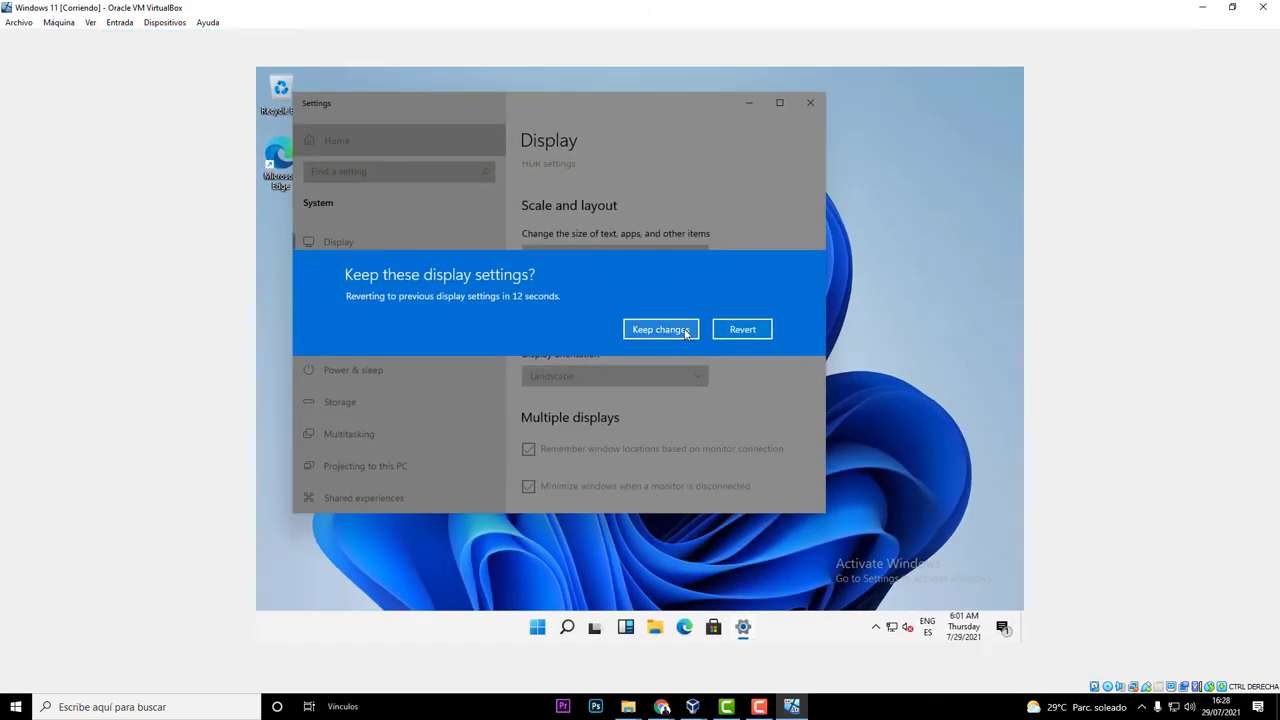
click(686, 331)
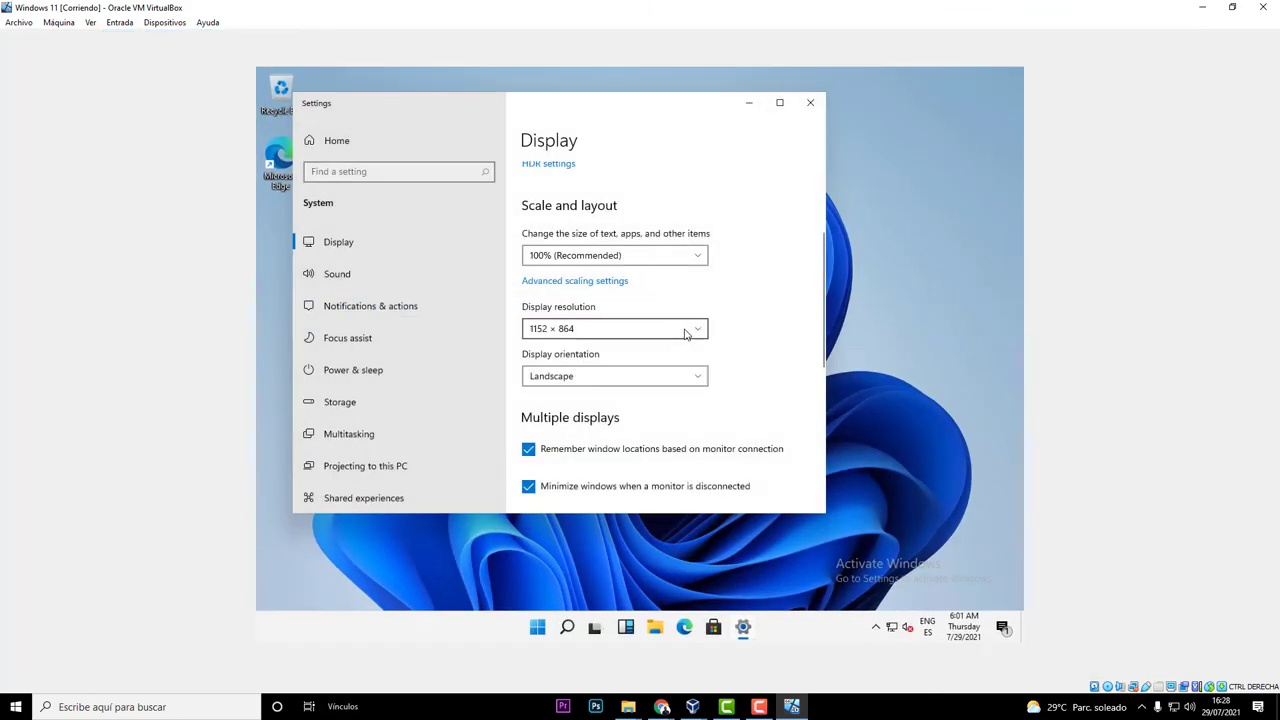
click(816, 106)
drag(844, 134, 736, 354)
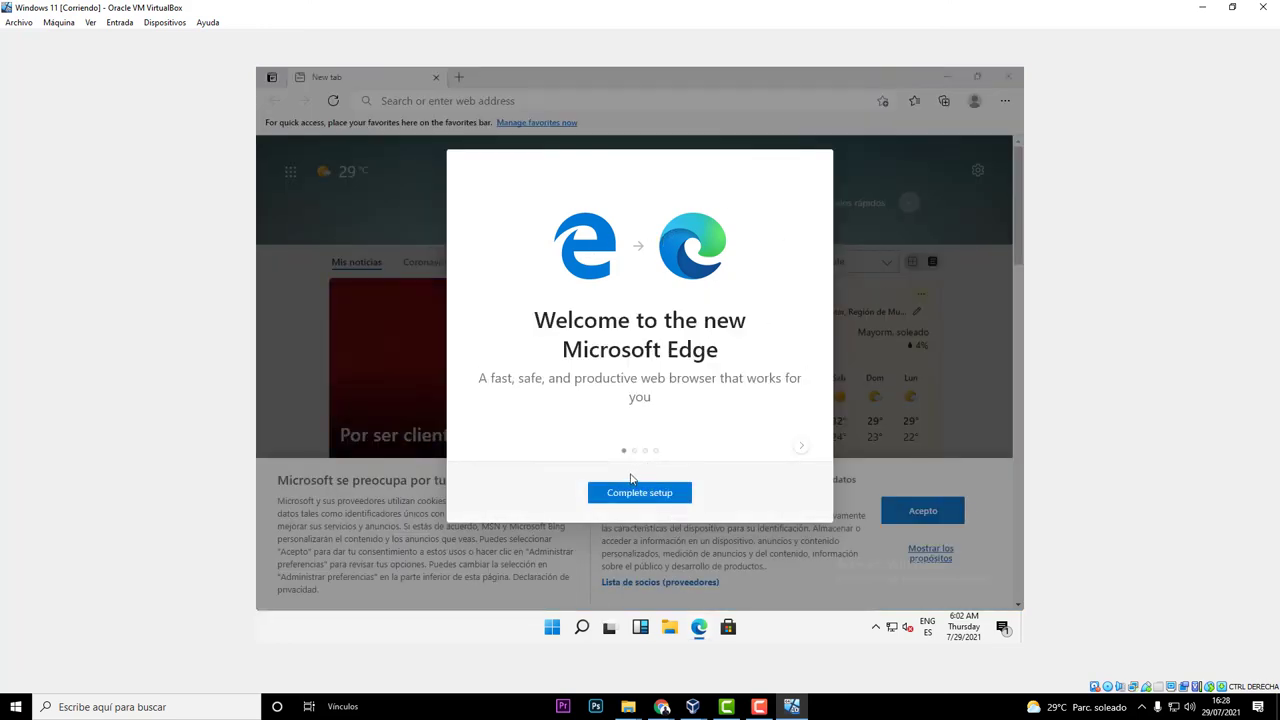
- Look through the Microsoft Edge welcome slides up to Get Rewarded and return to the first slide
click(801, 447)
click(801, 447)
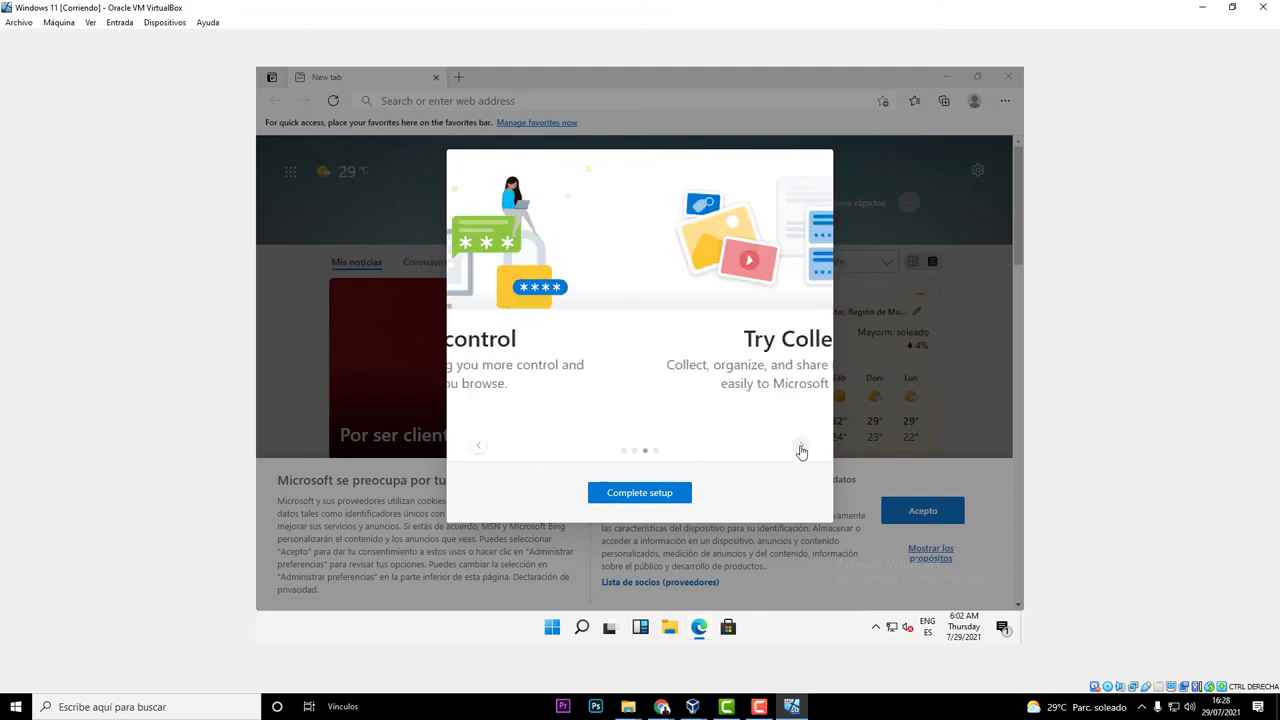
click(801, 447)
click(801, 447)
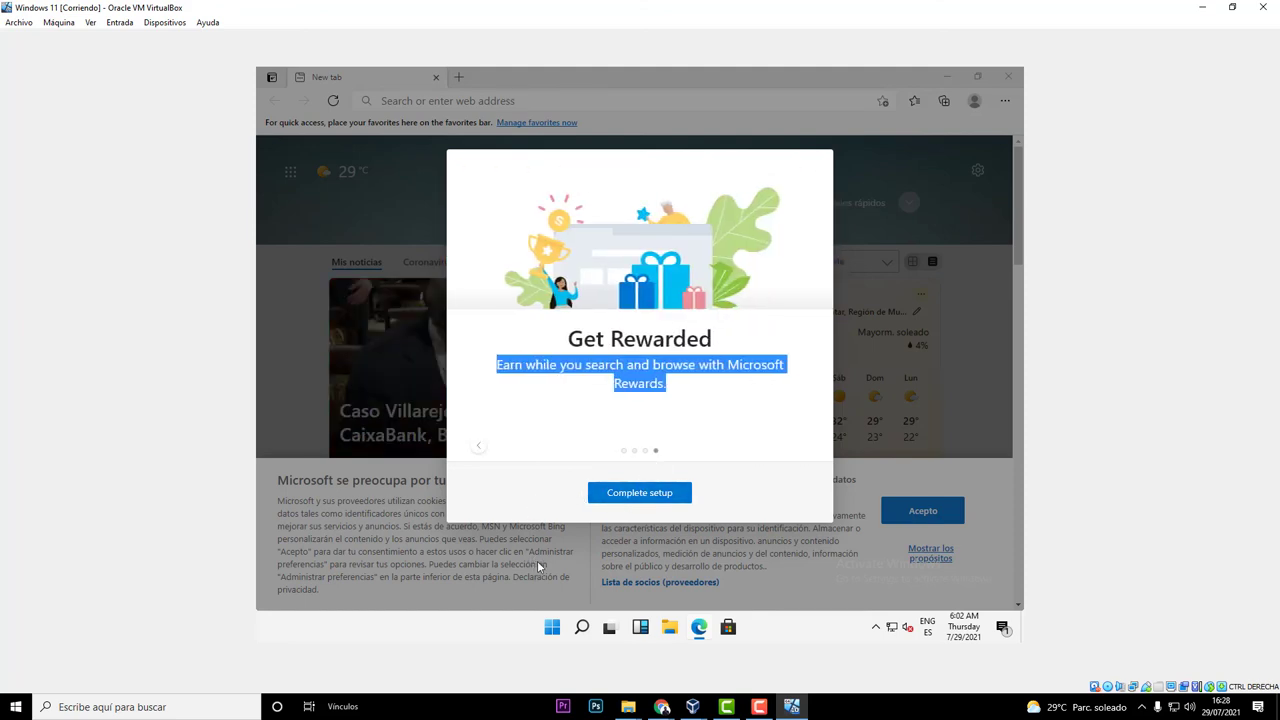
click(623, 451)
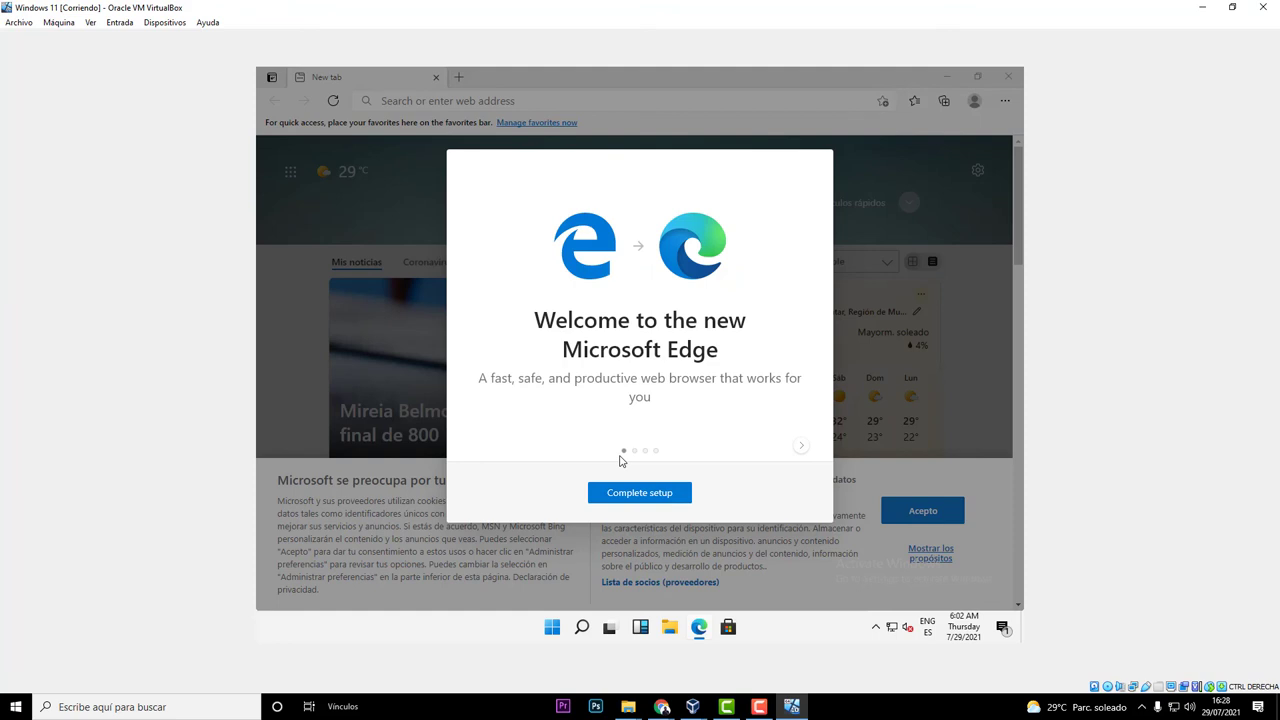